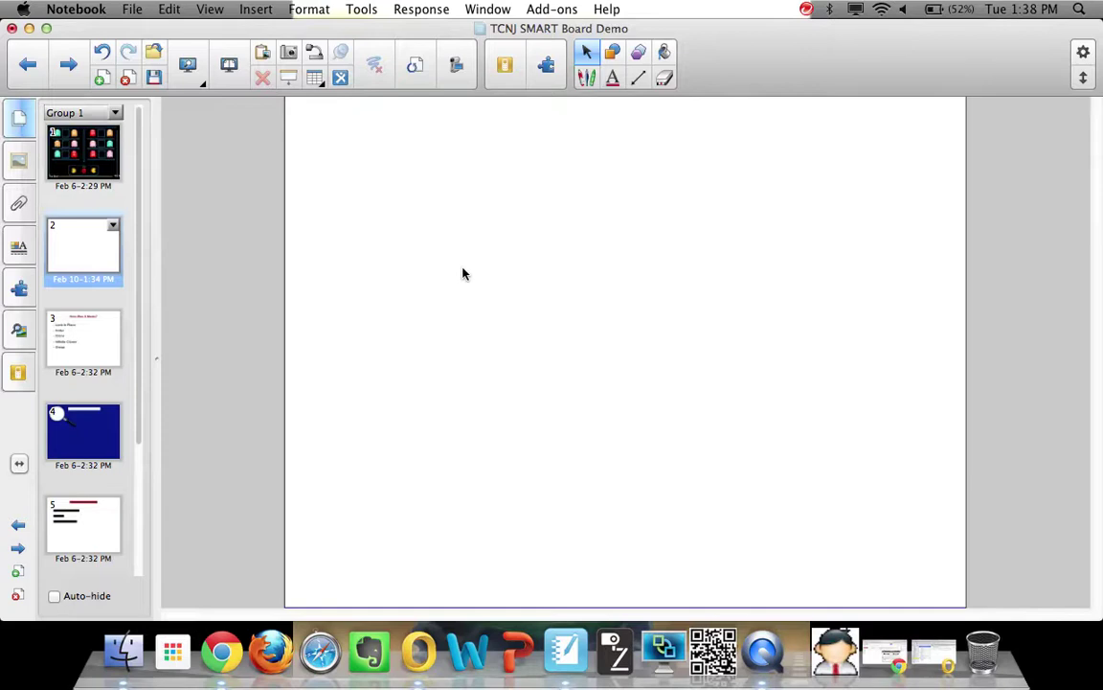
Step: Give the blank page 2 a solid black background fill
{"action": "left_click", "coordinate": [322, 10]}
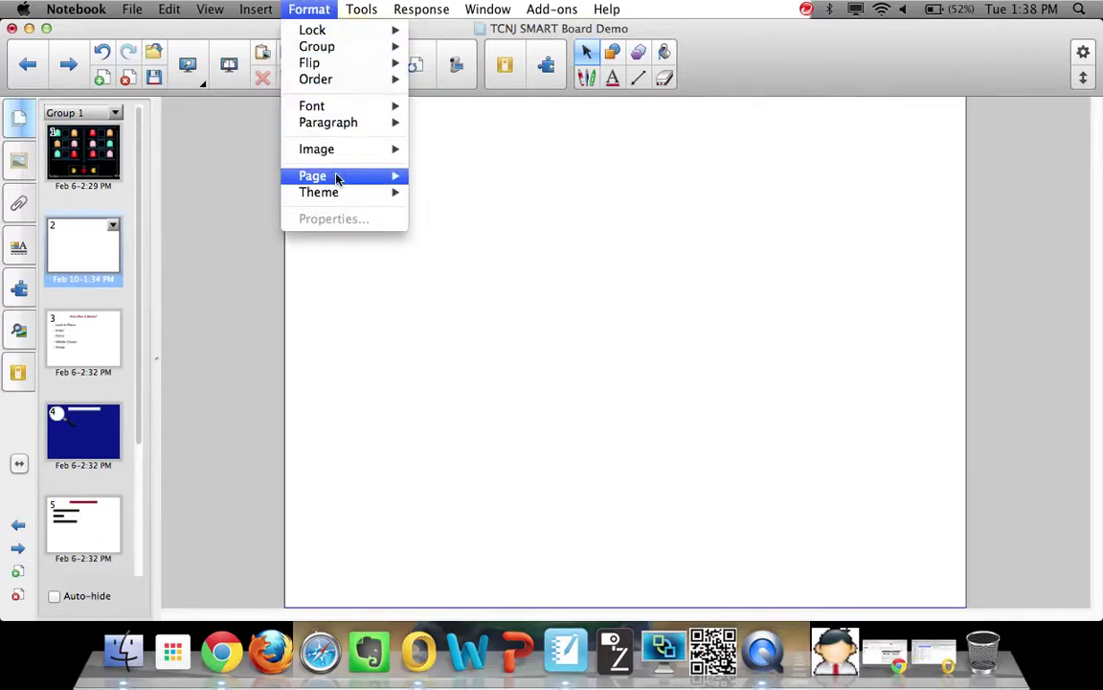
{"action": "left_click", "coordinate": [414, 216]}
{"action": "right_click", "coordinate": [432, 266]}
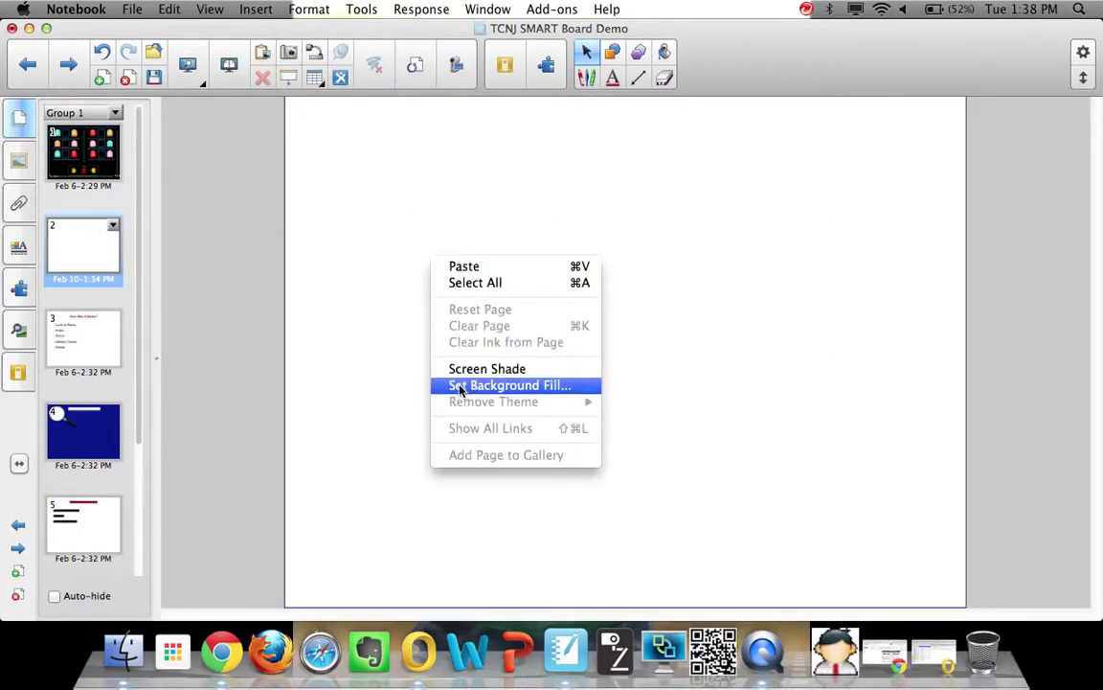
{"action": "left_click", "coordinate": [18, 248]}
{"action": "left_click", "coordinate": [19, 248]}
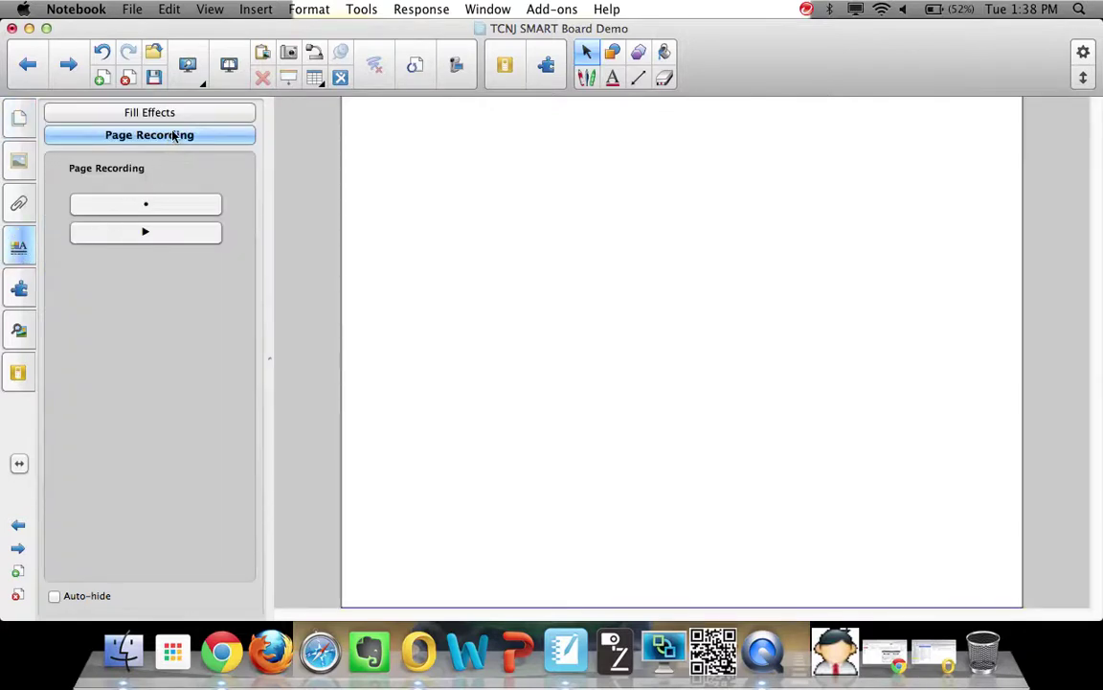
{"action": "left_click", "coordinate": [164, 112]}
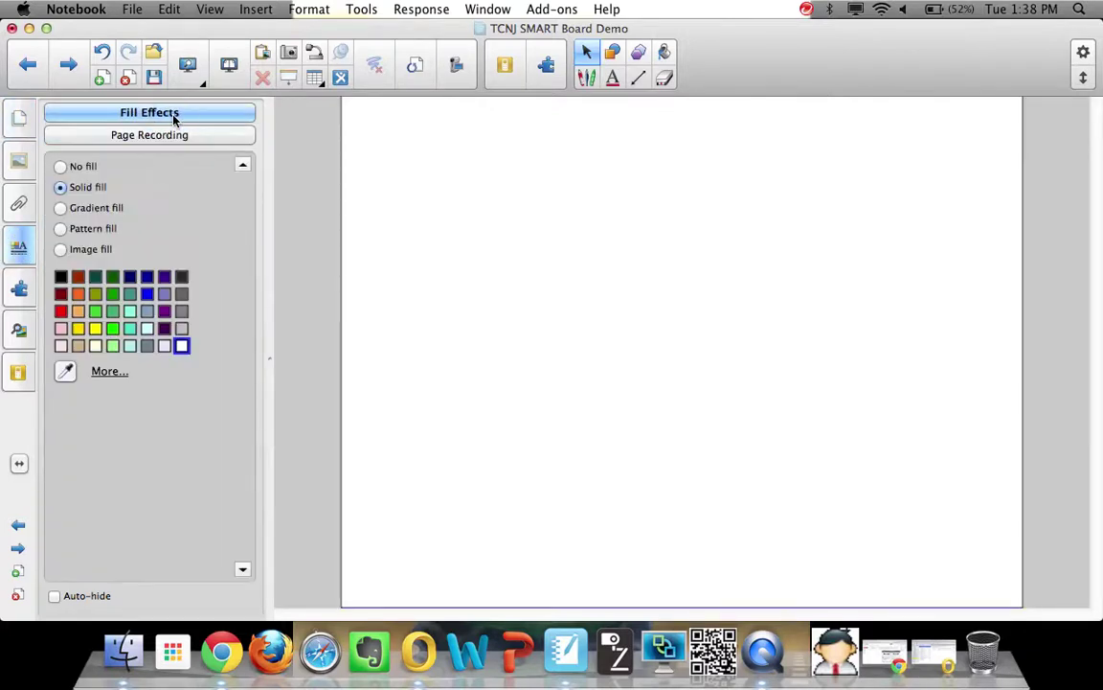
{"action": "left_click", "coordinate": [60, 277]}
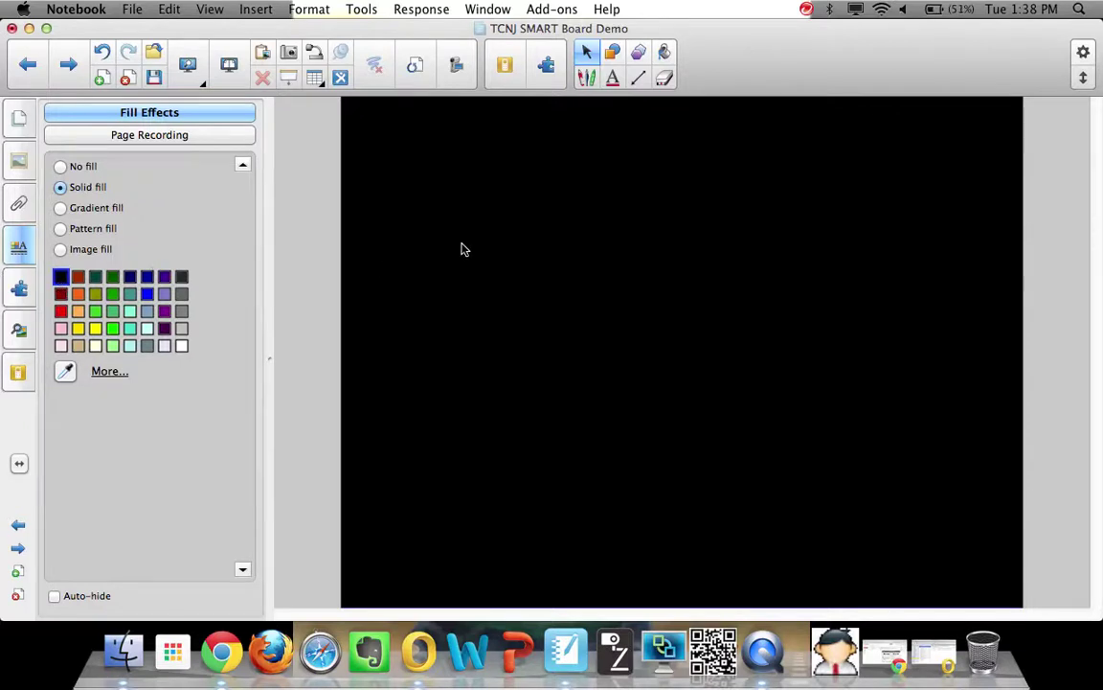
Step: Draw two thin rounded rectangles with black fill and aqua outline, one along the page's top edge and one down its right side
{"action": "left_click", "coordinate": [613, 53]}
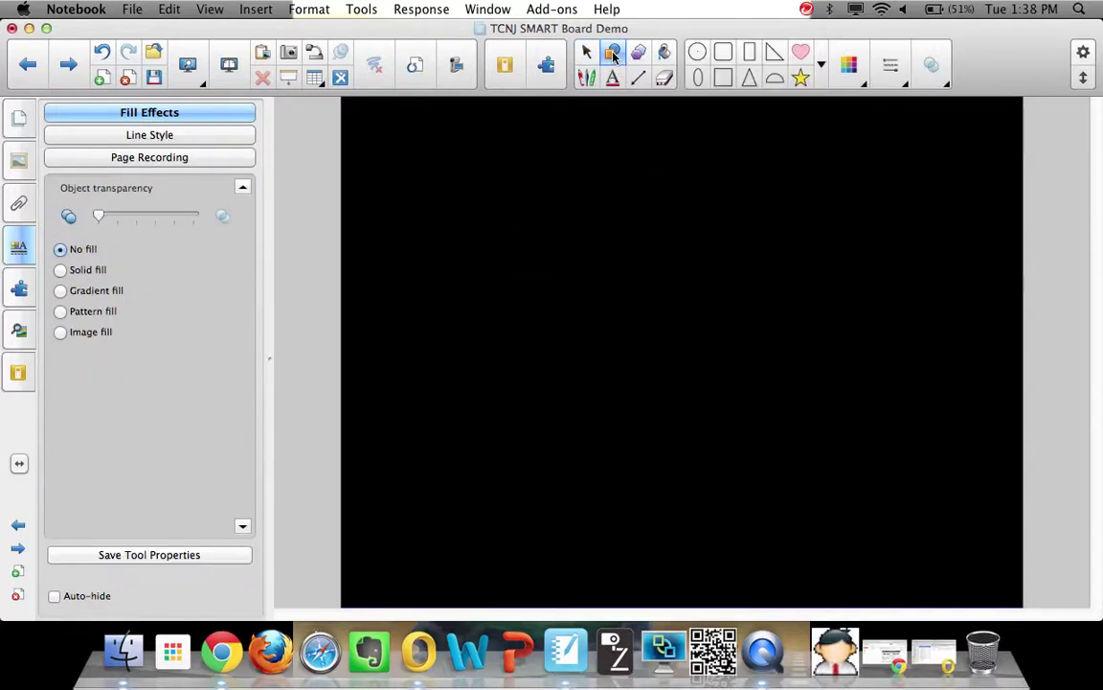
{"action": "left_click", "coordinate": [728, 56]}
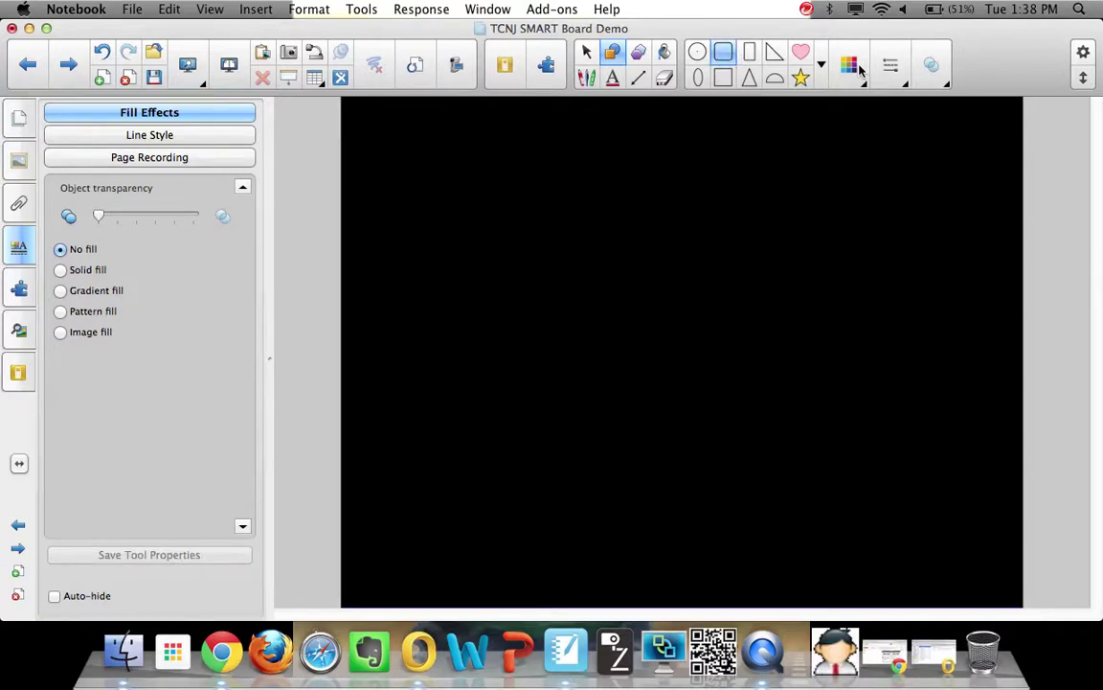
{"action": "left_click", "coordinate": [860, 67]}
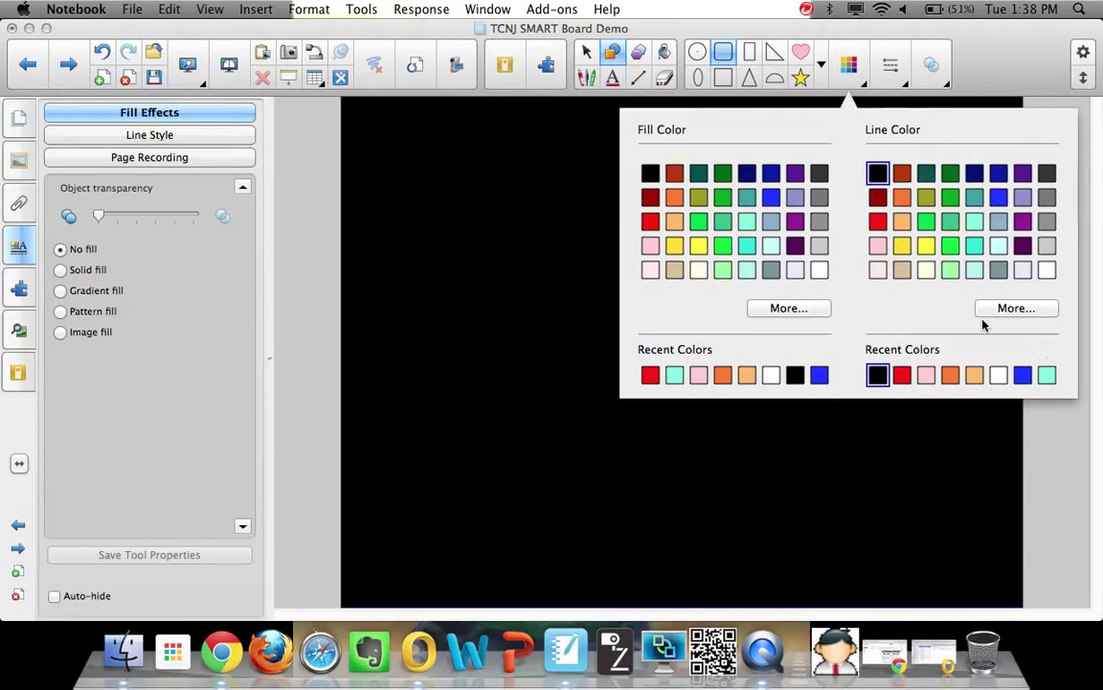
{"action": "left_click", "coordinate": [673, 376]}
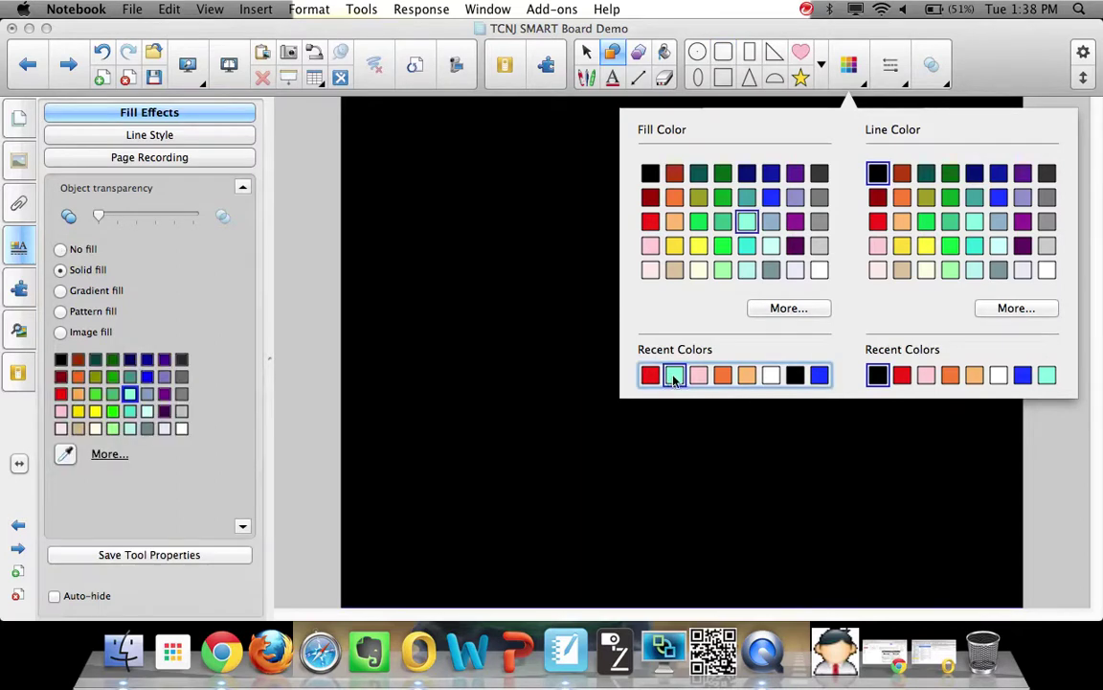
{"action": "left_click", "coordinate": [651, 173]}
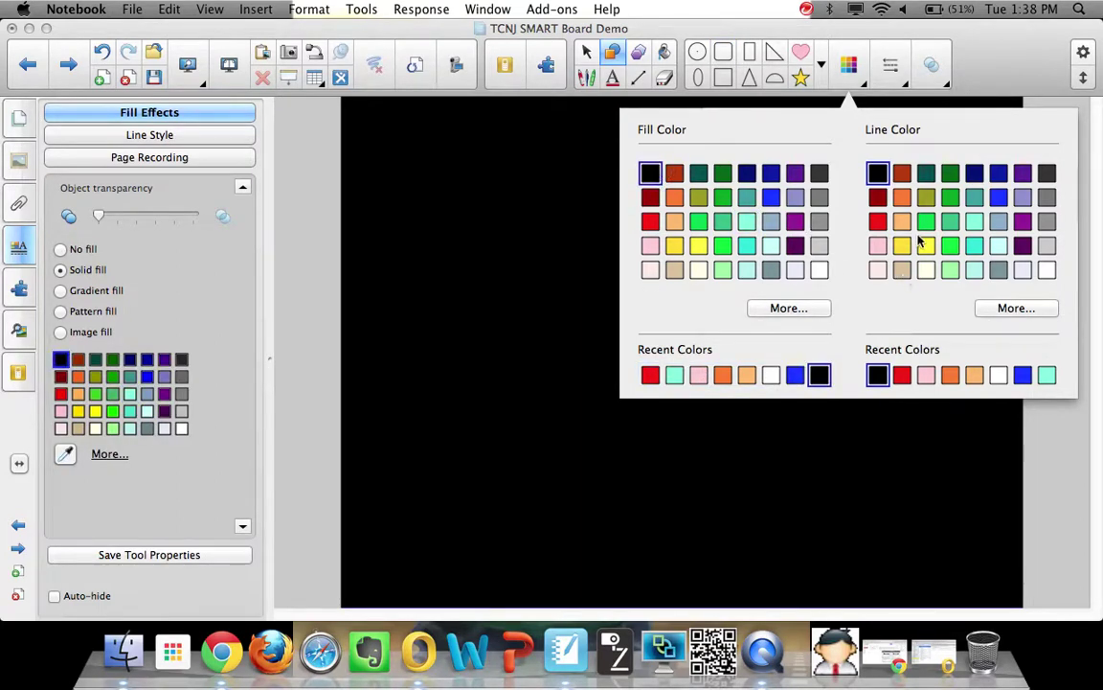
{"action": "left_click", "coordinate": [1047, 374]}
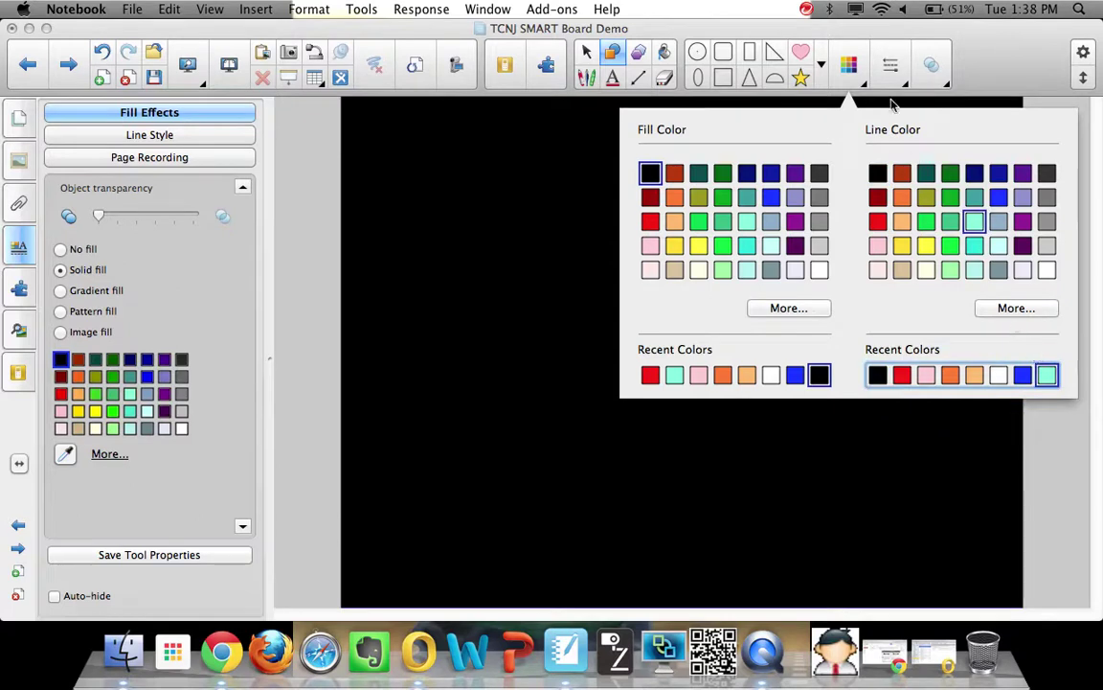
{"action": "left_click", "coordinate": [850, 72]}
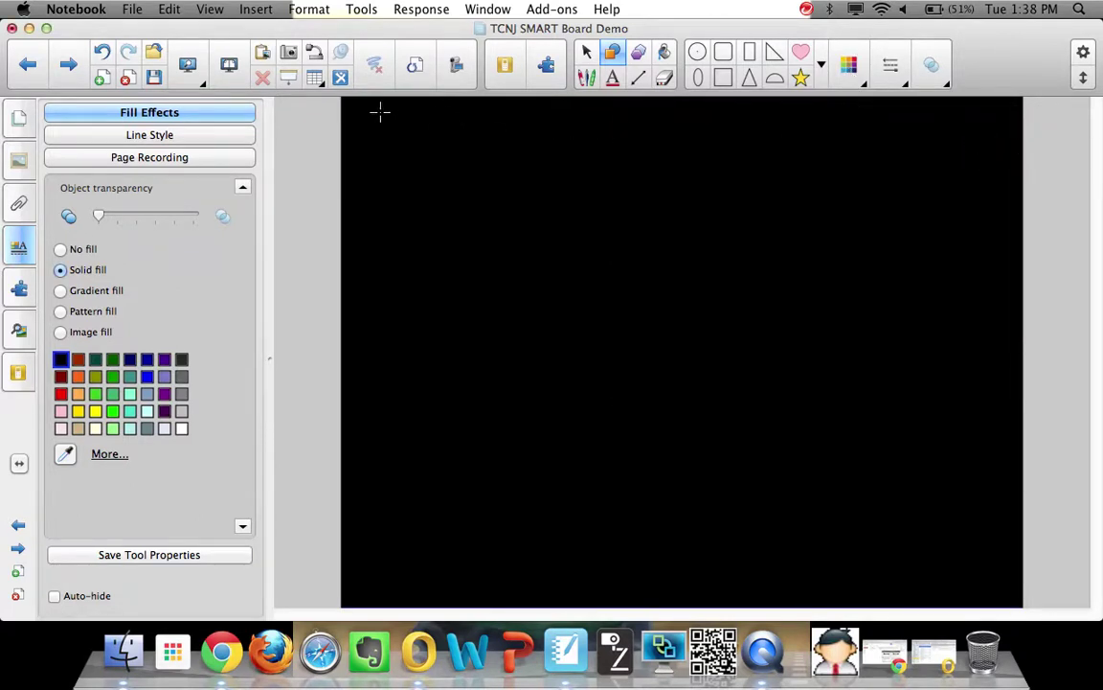
{"action": "left_click_drag", "start_coordinate": [346, 105], "coordinate": [1017, 567]}
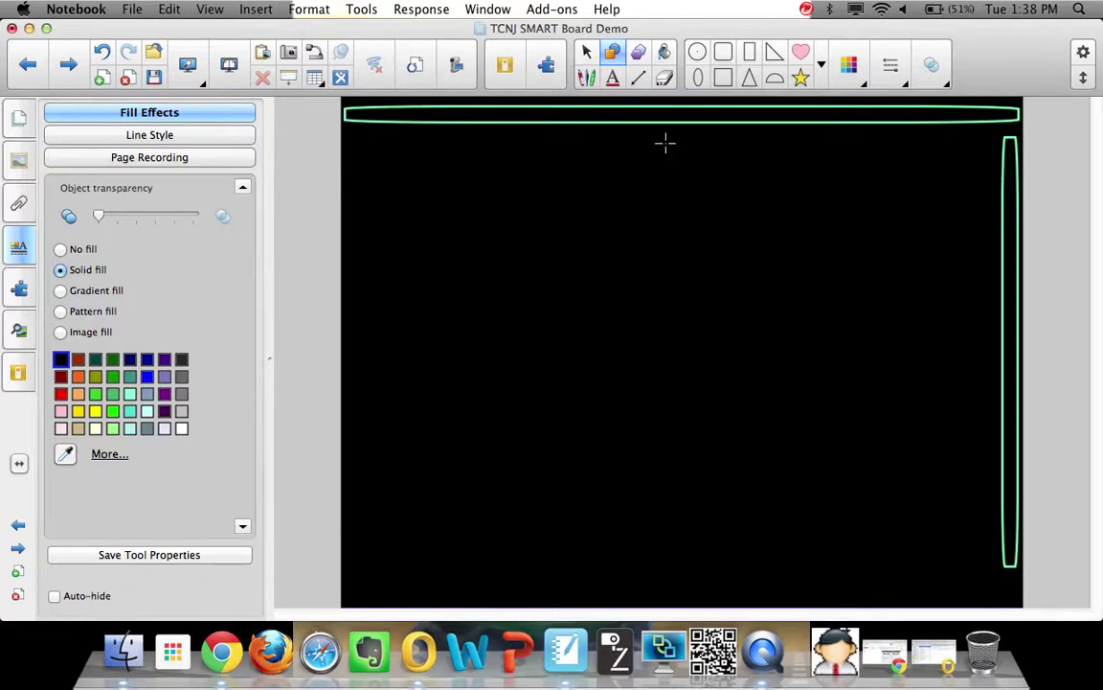
Step: Add a thin vertical bar at the page's centre and a short horizontal bar in the upper right half, adjusting their positions
{"action": "mouse_move", "coordinate": [660, 141]}
{"action": "left_mouse_down"}
{"action": "mouse_move", "coordinate": [691, 209]}
{"action": "mouse_move", "coordinate": [731, 458]}
{"action": "mouse_move", "coordinate": [717, 520]}
{"action": "mouse_move", "coordinate": [677, 530]}
{"action": "mouse_move", "coordinate": [673, 473]}
{"action": "left_mouse_up"}
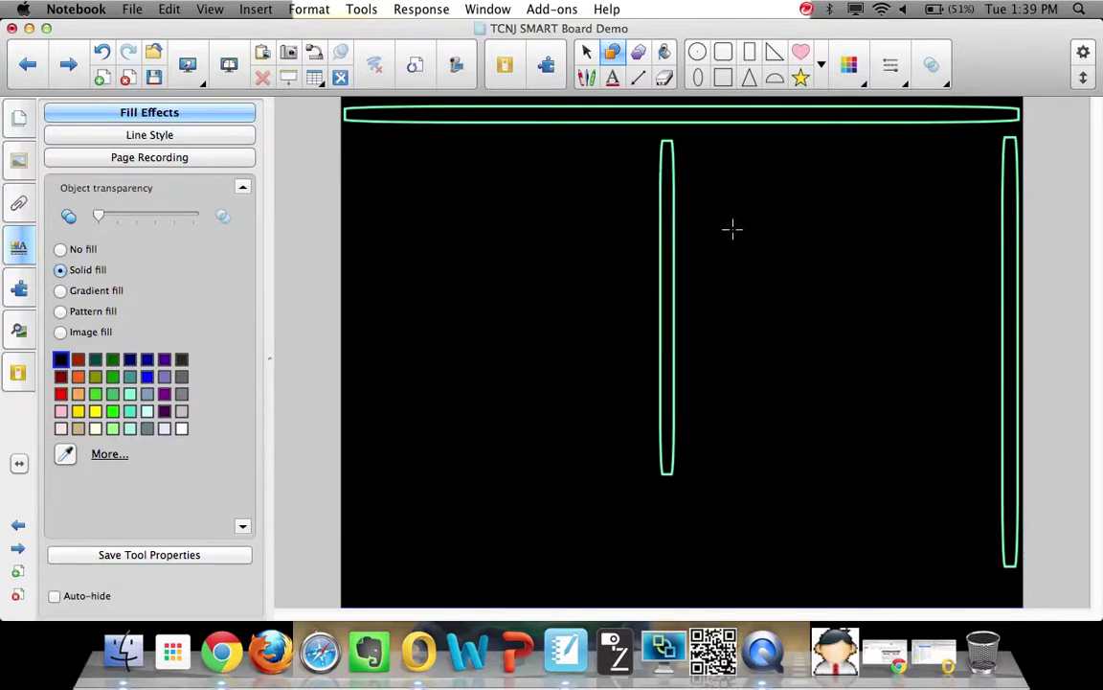
{"action": "left_click_drag", "start_coordinate": [734, 228], "coordinate": [991, 239]}
{"action": "left_click", "coordinate": [587, 57]}
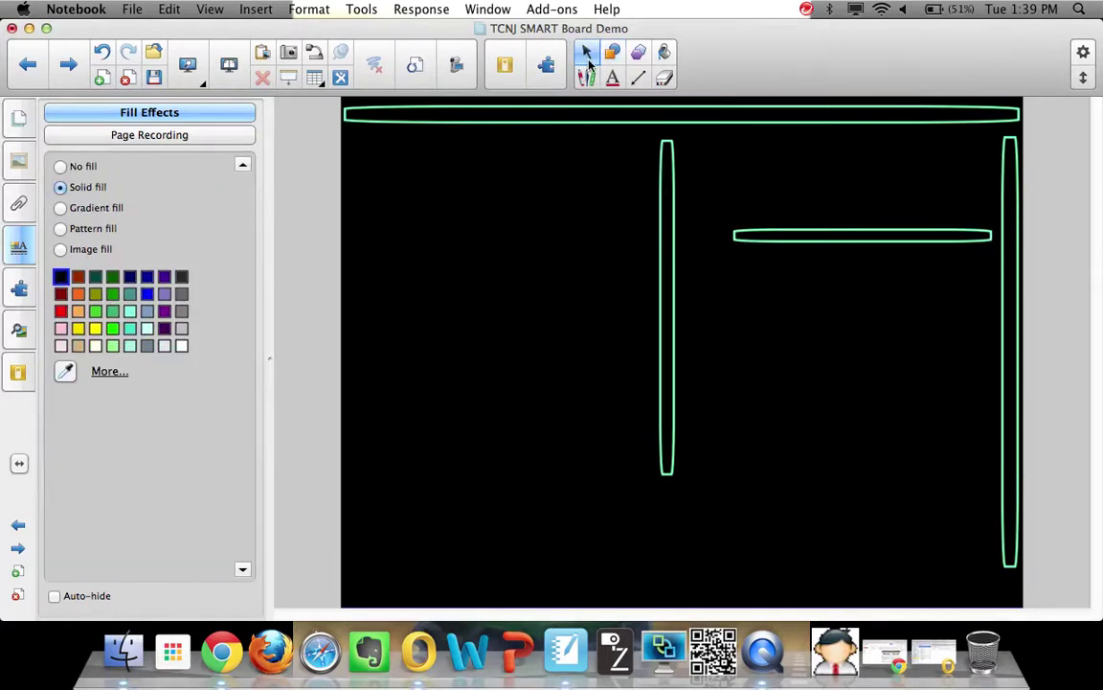
{"action": "left_click_drag", "start_coordinate": [671, 214], "coordinate": [695, 217]}
{"action": "left_click_drag", "start_coordinate": [787, 231], "coordinate": [771, 234]}
Step: Duplicate the short horizontal bar three times and stack the copies evenly in the page's left half
{"action": "left_click", "coordinate": [771, 234]}
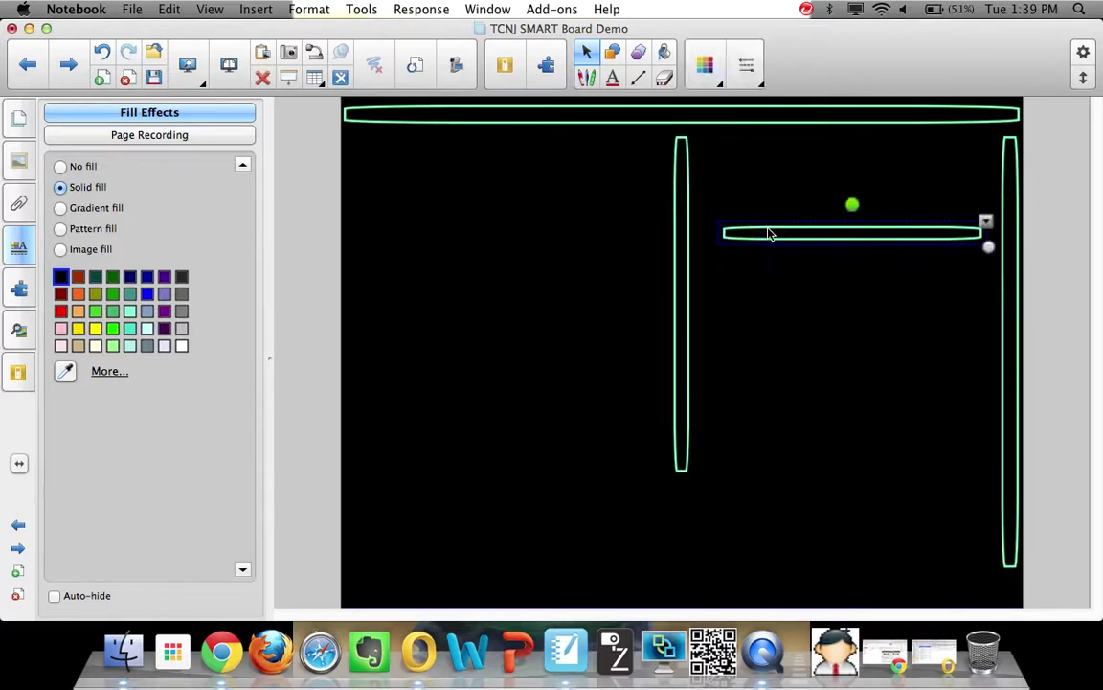
{"action": "left_click", "coordinate": [988, 225]}
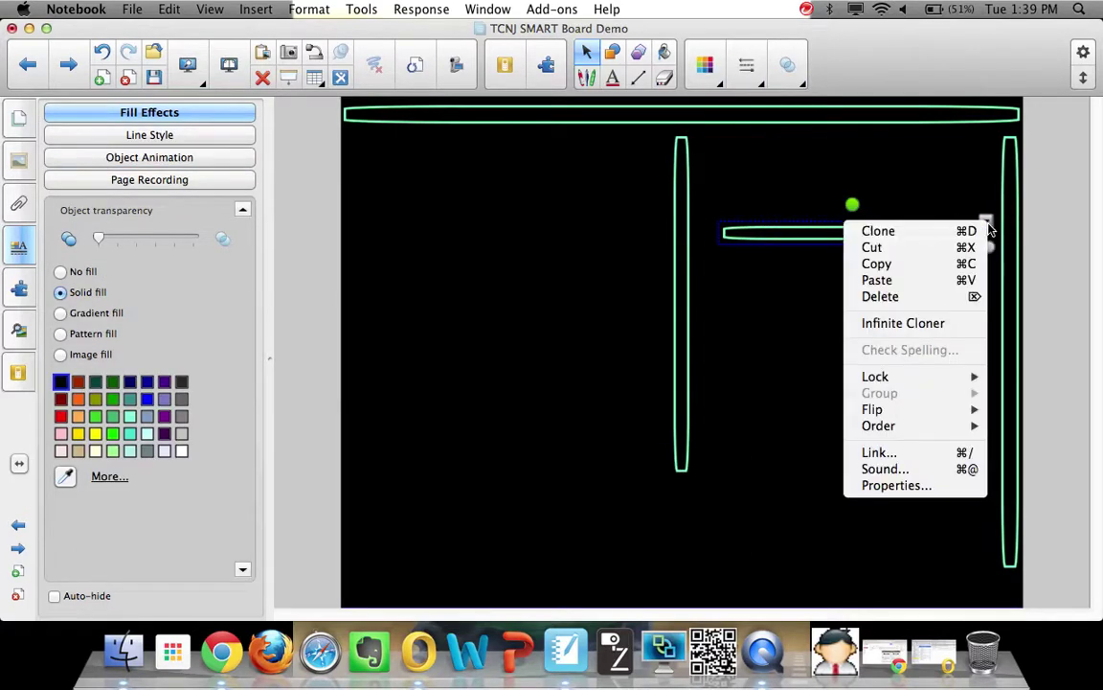
{"action": "left_click", "coordinate": [912, 236]}
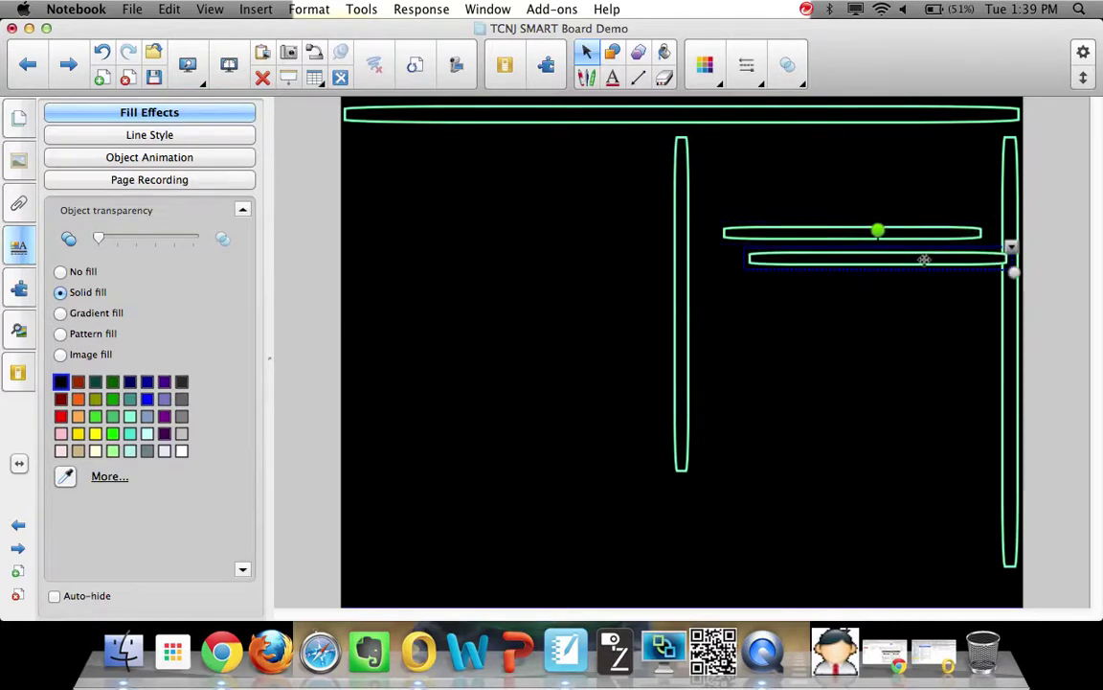
{"action": "mouse_move", "coordinate": [924, 260]}
{"action": "left_mouse_down"}
{"action": "mouse_move", "coordinate": [859, 271]}
{"action": "mouse_move", "coordinate": [517, 244]}
{"action": "mouse_move", "coordinate": [542, 240]}
{"action": "left_mouse_up"}
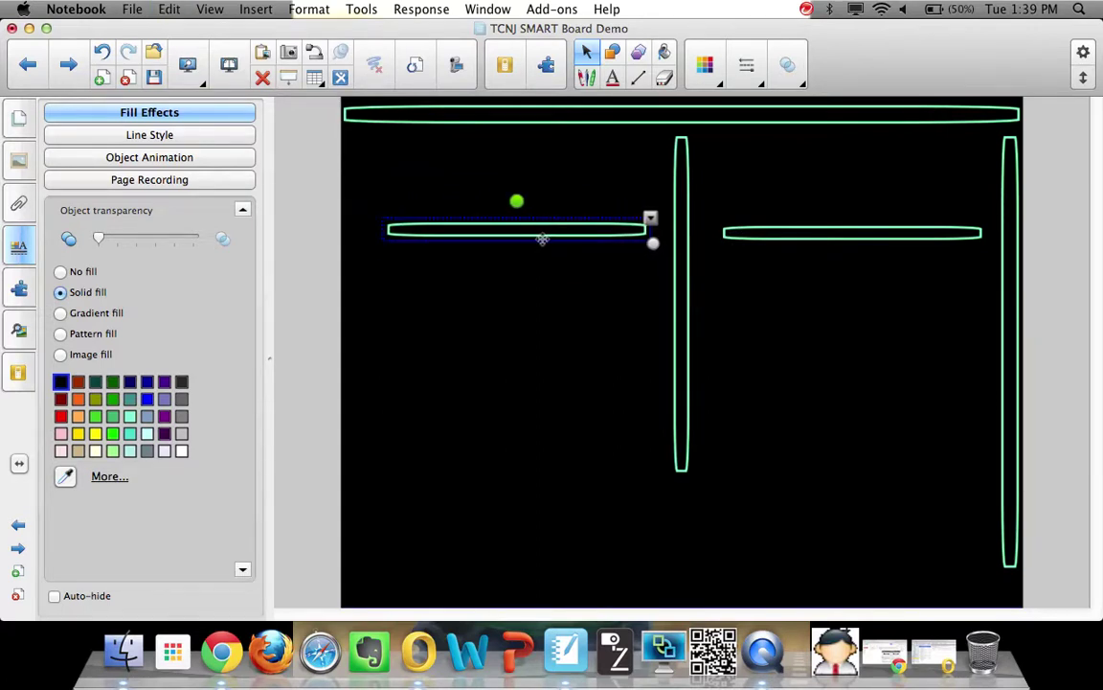
{"action": "key", "text": "super+v"}
{"action": "left_click_drag", "start_coordinate": [506, 153], "coordinate": [548, 369]}
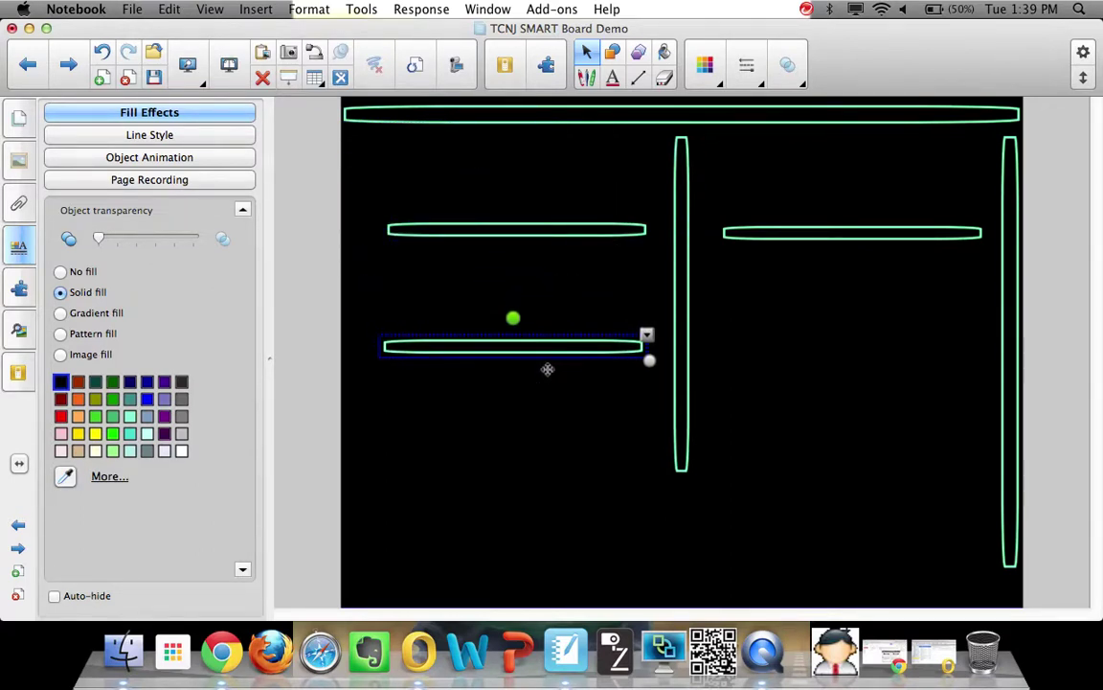
{"action": "key", "text": "super+v"}
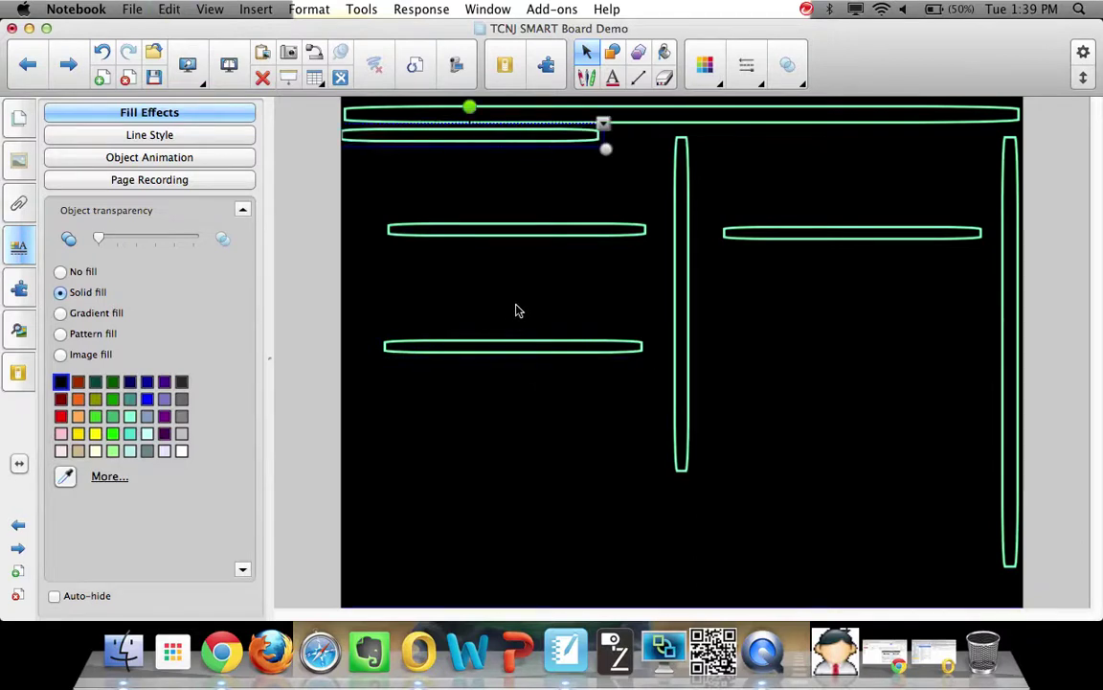
{"action": "left_click_drag", "start_coordinate": [464, 151], "coordinate": [509, 486]}
Step: Paste two more horizontal bars and align them below the existing bar in the page's right half
{"action": "key", "text": "super+v"}
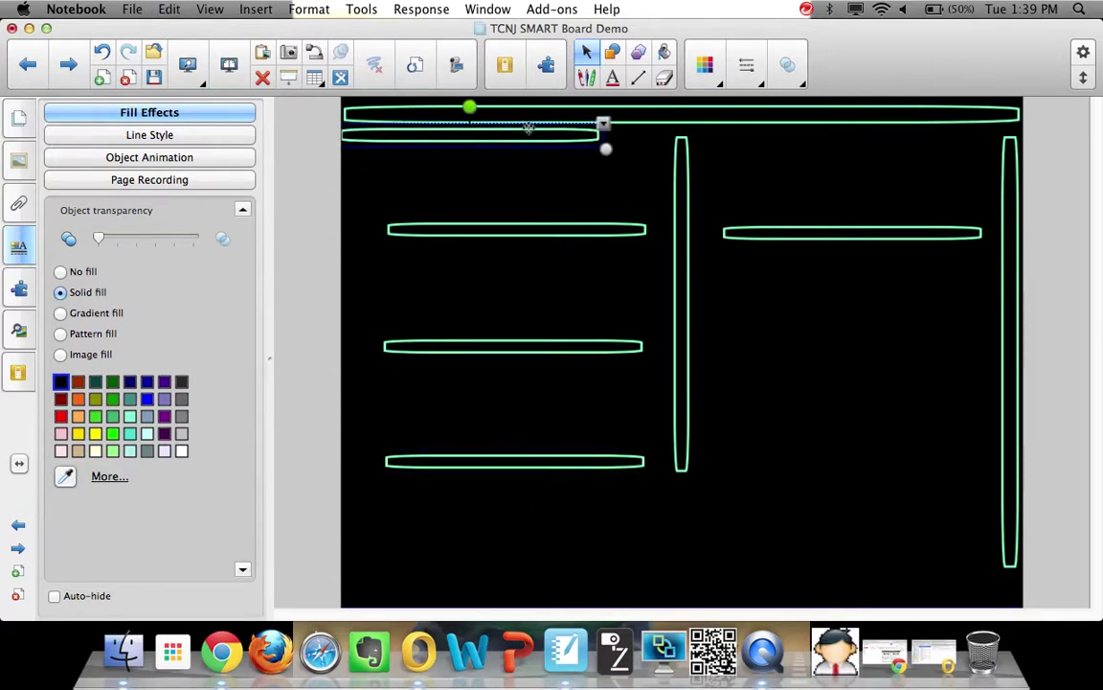
{"action": "left_click_drag", "start_coordinate": [491, 142], "coordinate": [881, 359]}
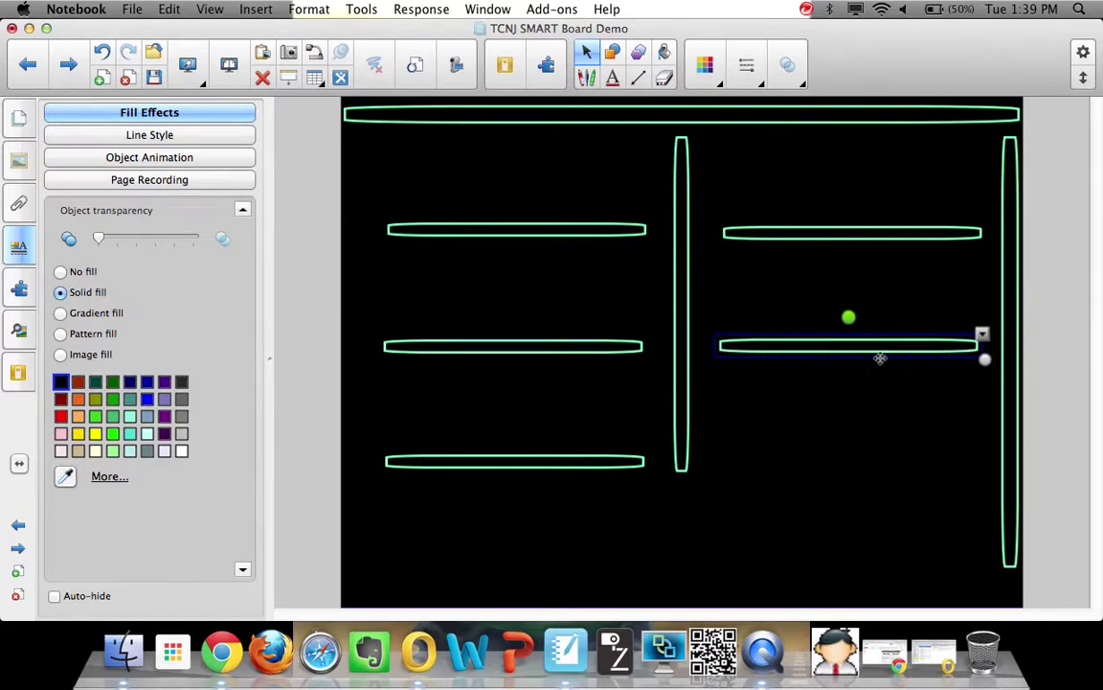
{"action": "key", "text": "super+v"}
{"action": "left_click_drag", "start_coordinate": [491, 141], "coordinate": [883, 481]}
Step: Copy the tall vertical bar from the page's right side and place the duplicate along the left side
{"action": "left_click", "coordinate": [1004, 499]}
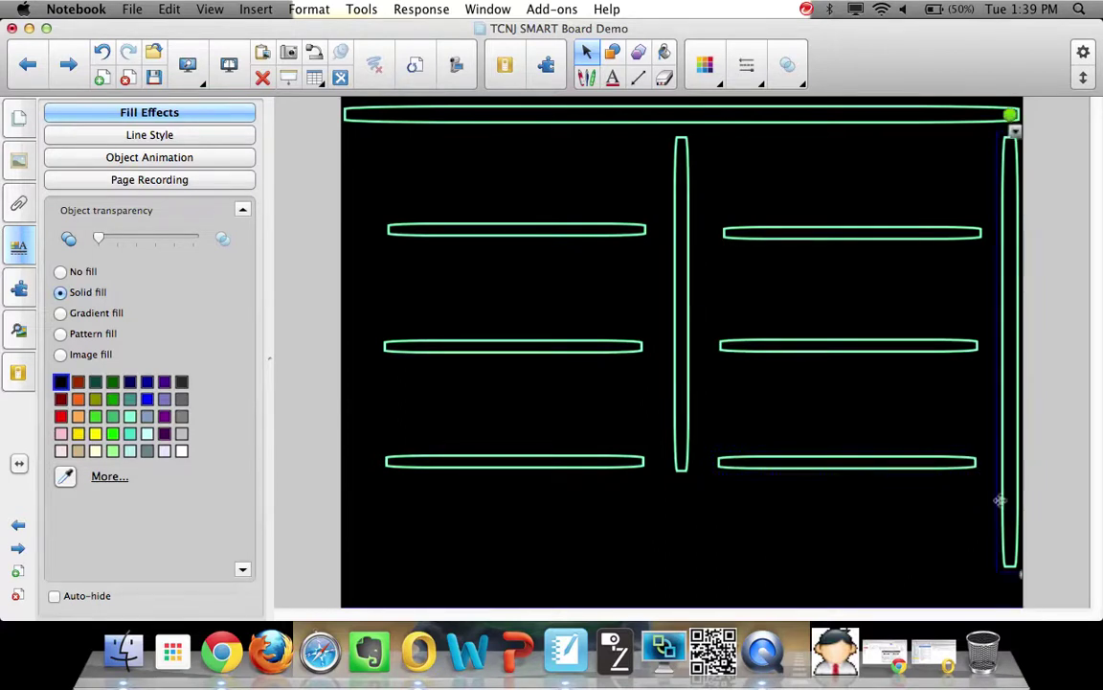
{"action": "key", "text": "super+c"}
{"action": "key", "text": "super+v"}
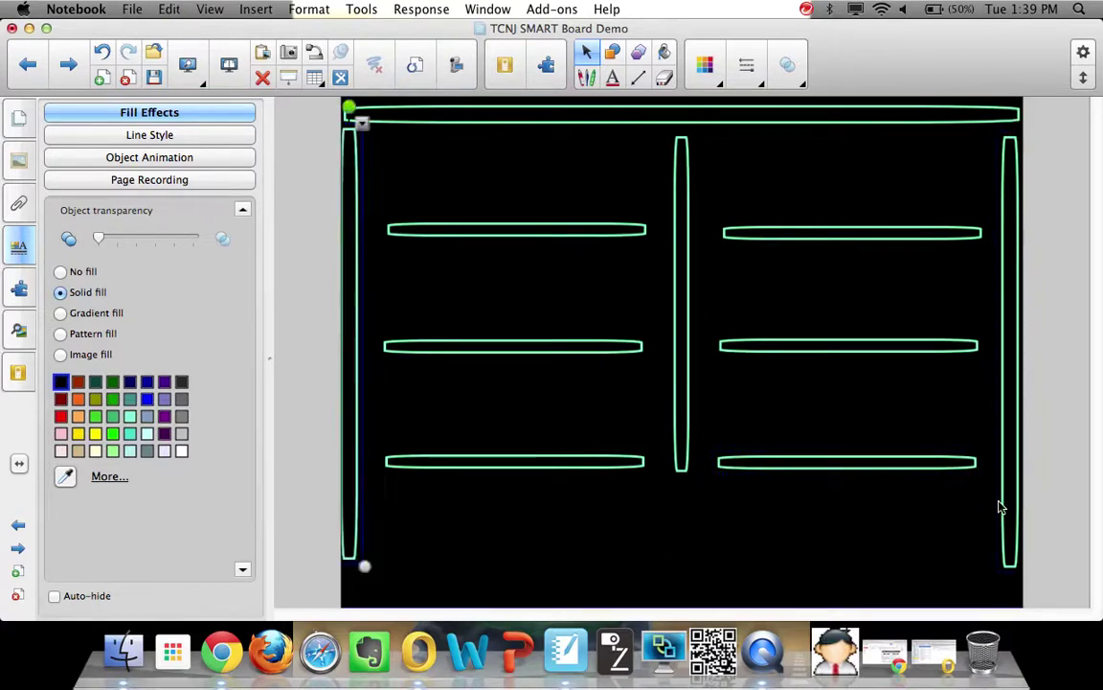
{"action": "left_click_drag", "start_coordinate": [361, 376], "coordinate": [371, 379]}
{"action": "left_click", "coordinate": [374, 593]}
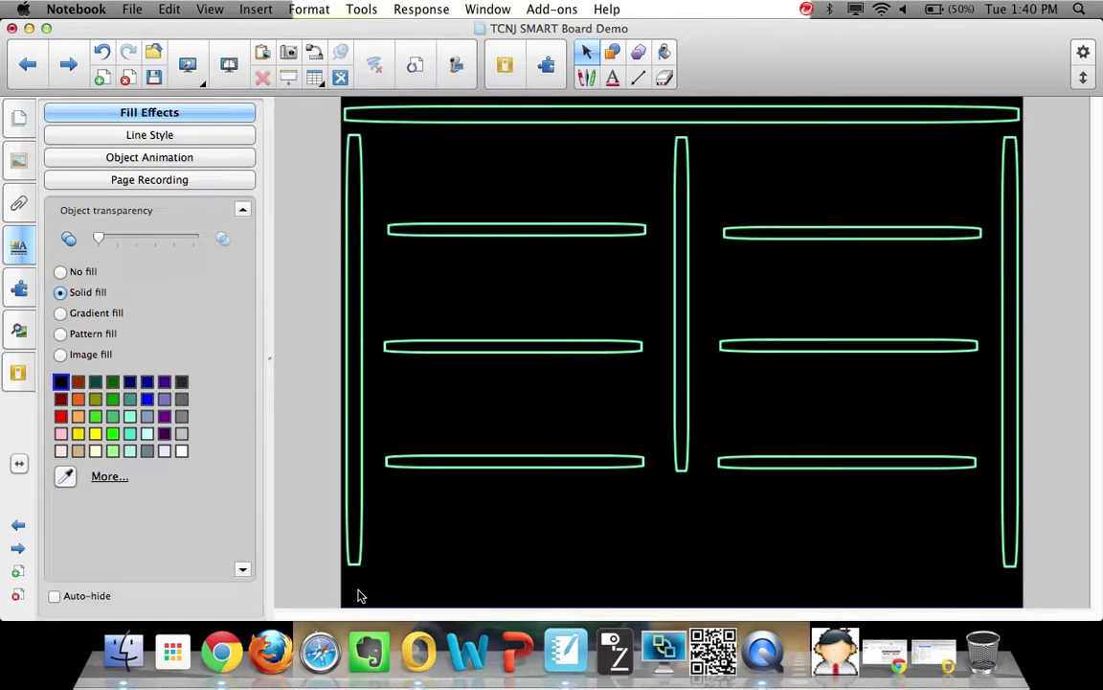
Step: Select all the bars on the page and lock them in place
{"action": "left_click_drag", "start_coordinate": [348, 597], "coordinate": [655, 356]}
{"action": "left_click_drag", "start_coordinate": [757, 344], "coordinate": [1025, 102]}
{"action": "left_click", "coordinate": [693, 134]}
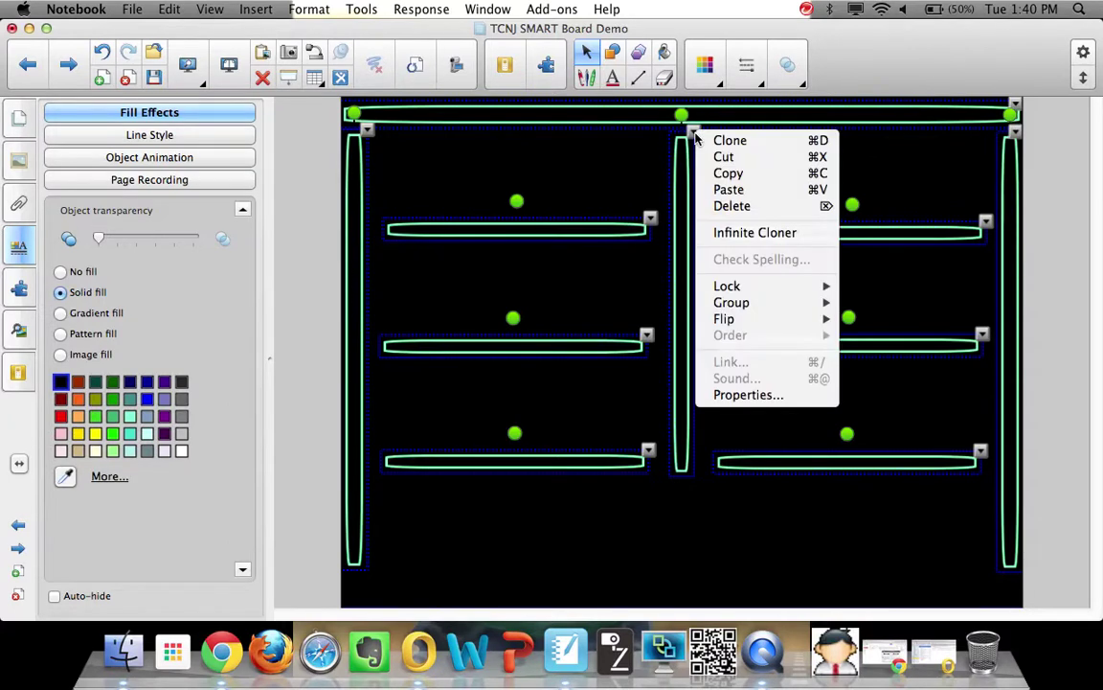
{"action": "mouse_move", "coordinate": [721, 291]}
{"action": "left_click", "coordinate": [869, 314]}
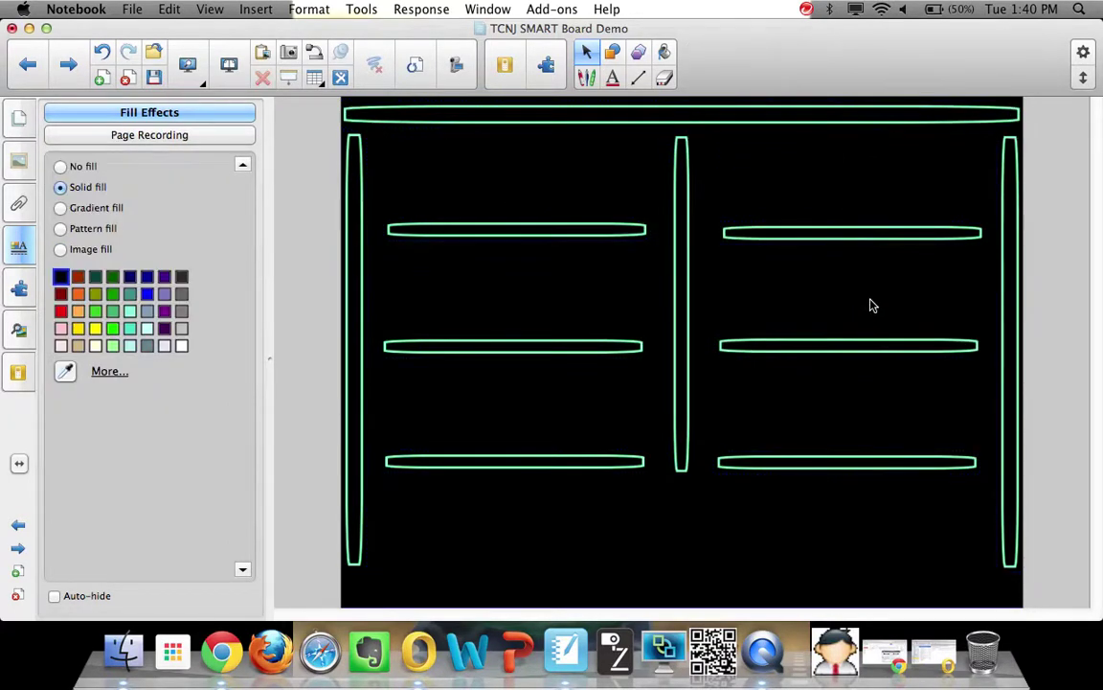
Step: Draw a larger rounded rectangle with no fill and an aqua outline at the page's bottom centre
{"action": "left_click", "coordinate": [612, 51]}
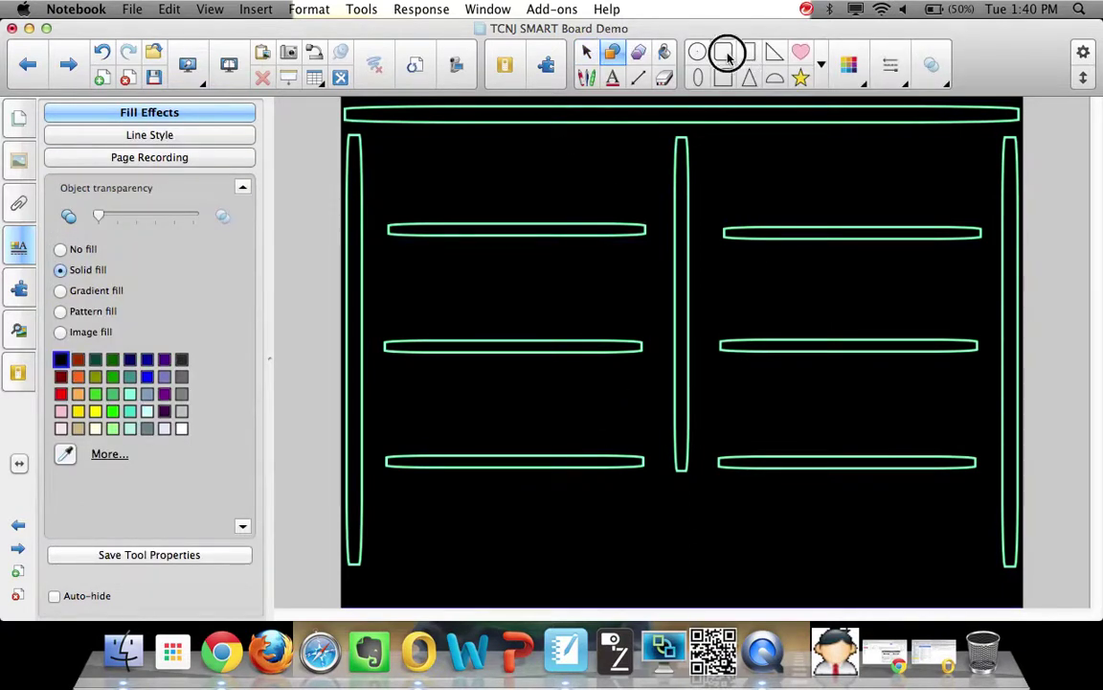
{"action": "left_click", "coordinate": [724, 53]}
{"action": "left_click", "coordinate": [849, 64]}
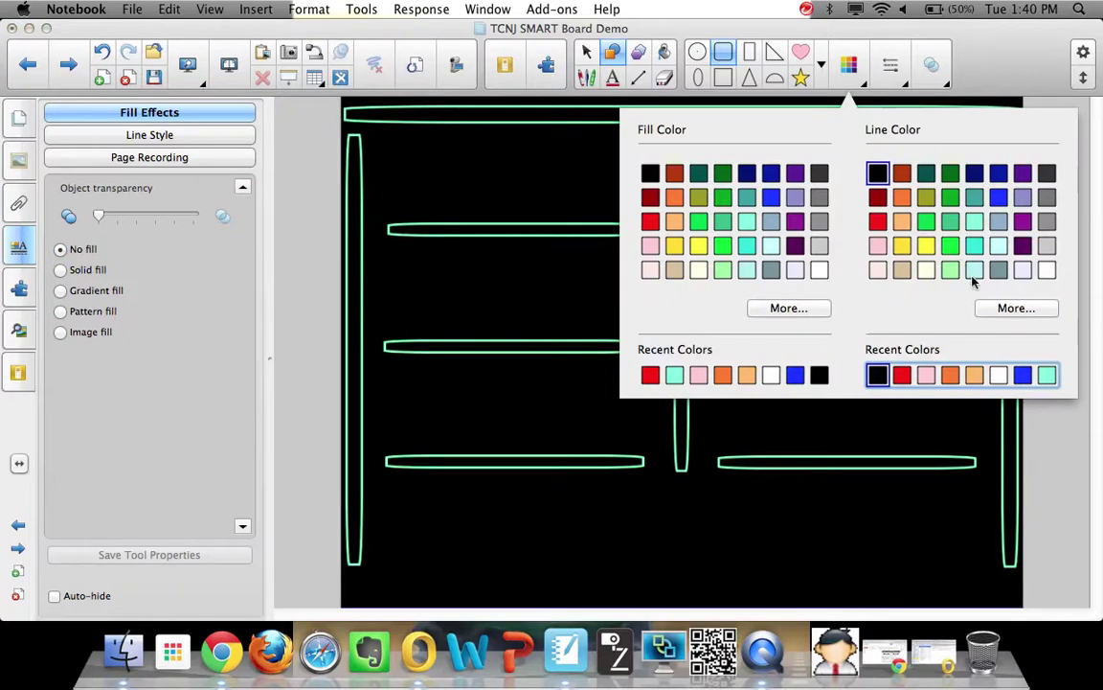
{"action": "left_click", "coordinate": [1047, 377]}
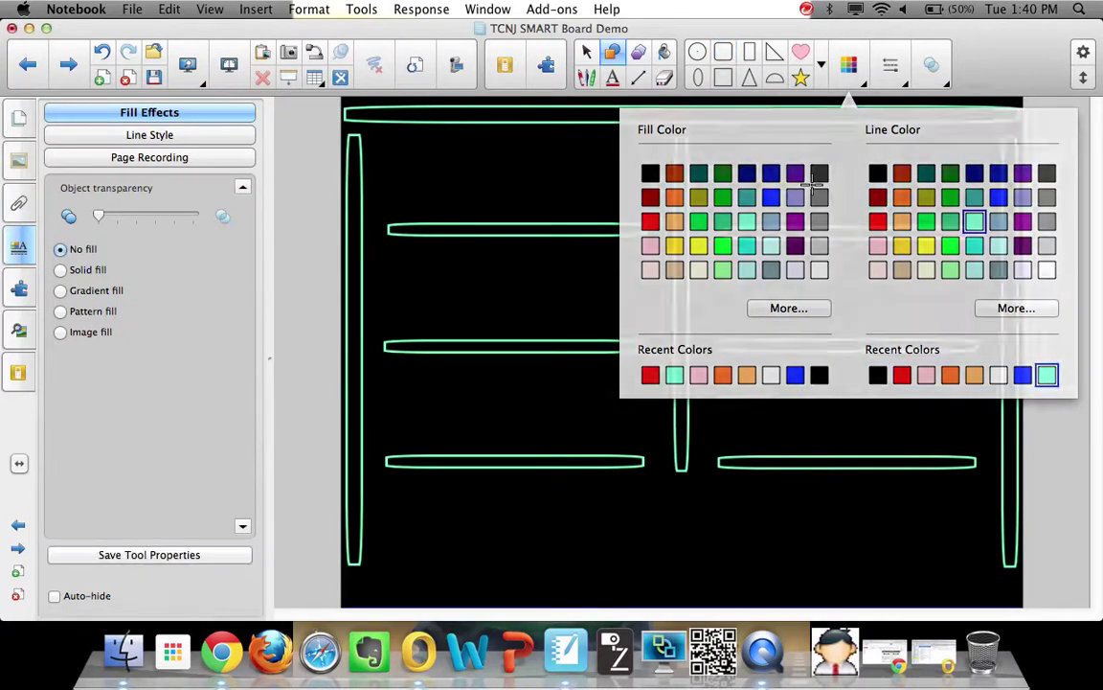
{"action": "left_click_drag", "start_coordinate": [540, 498], "coordinate": [827, 587]}
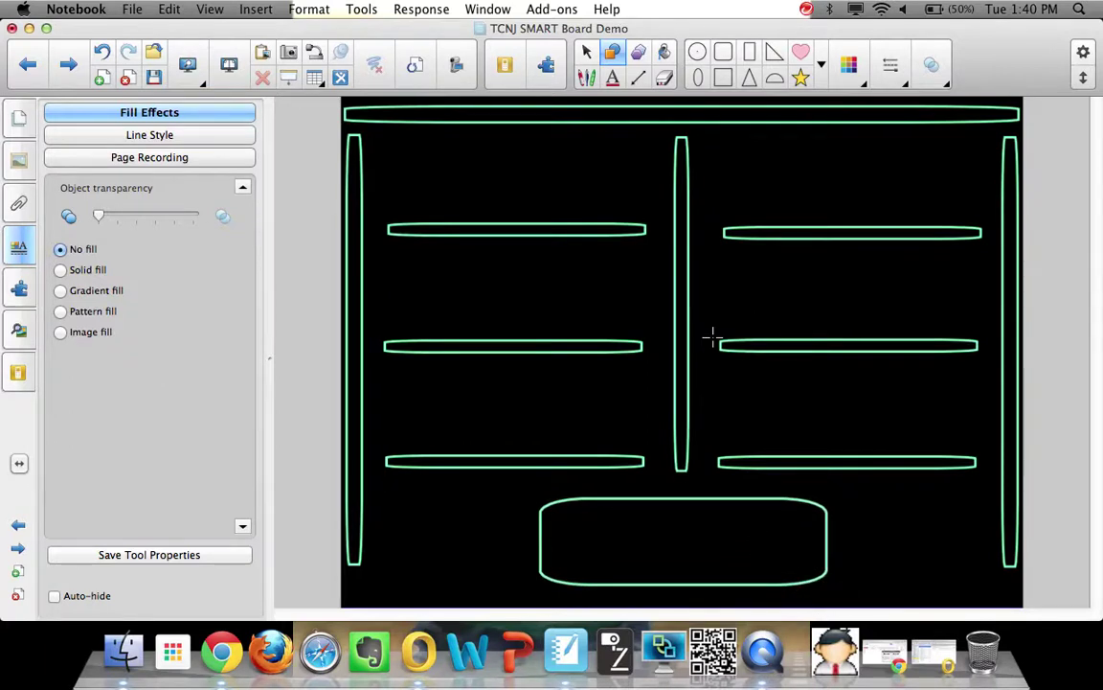
Step: Lock the large rounded rectangle at the page's bottom centre in place
{"action": "left_click", "coordinate": [587, 53]}
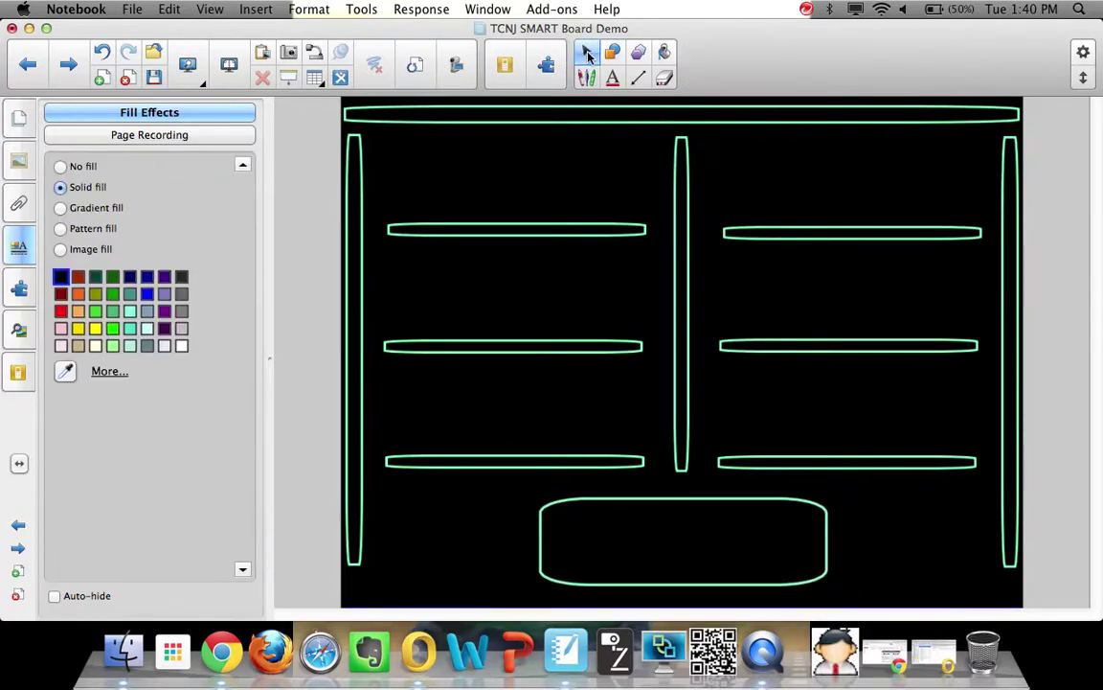
{"action": "left_click", "coordinate": [828, 512]}
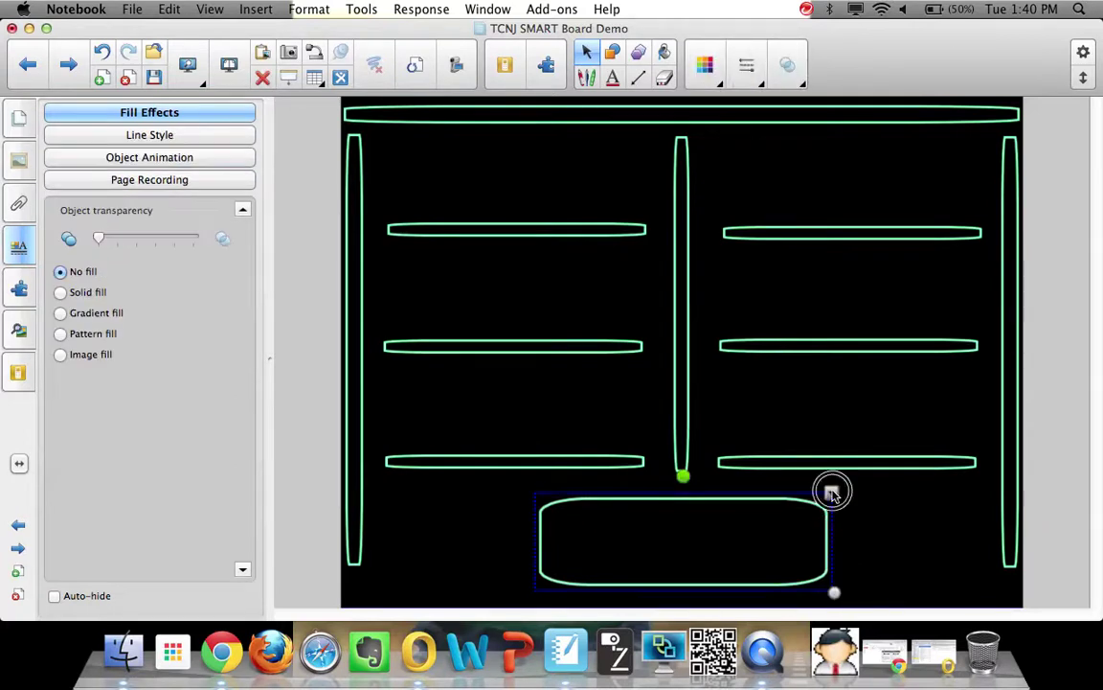
{"action": "left_click", "coordinate": [832, 491]}
{"action": "mouse_move", "coordinate": [875, 494]}
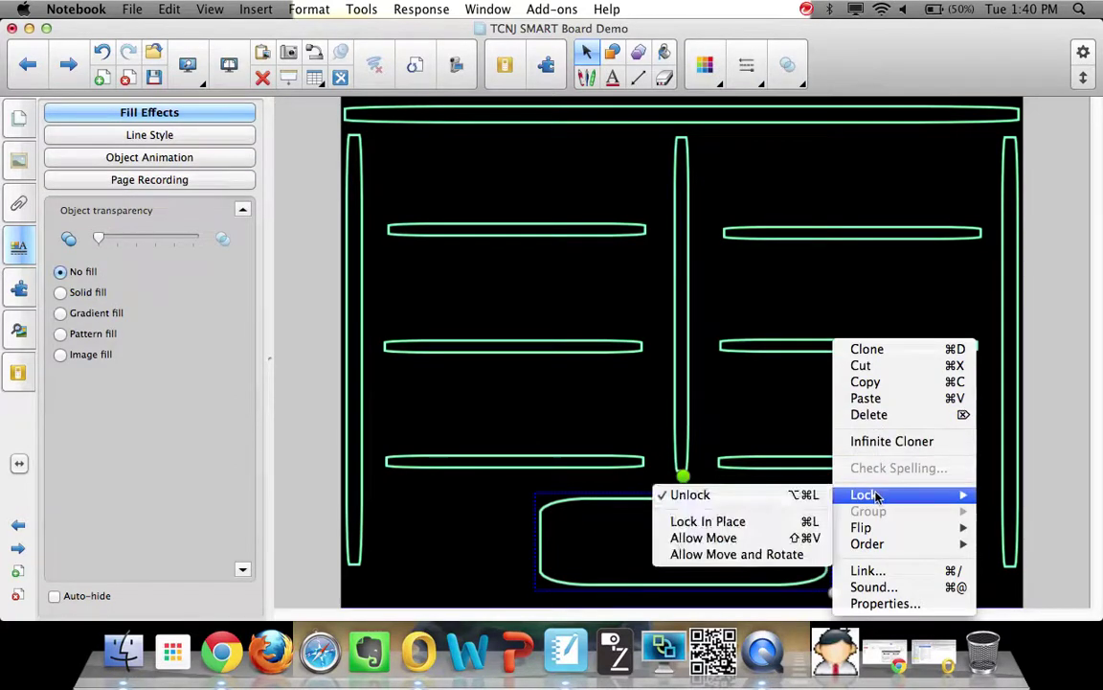
{"action": "left_click", "coordinate": [734, 523]}
{"action": "left_click", "coordinate": [659, 418]}
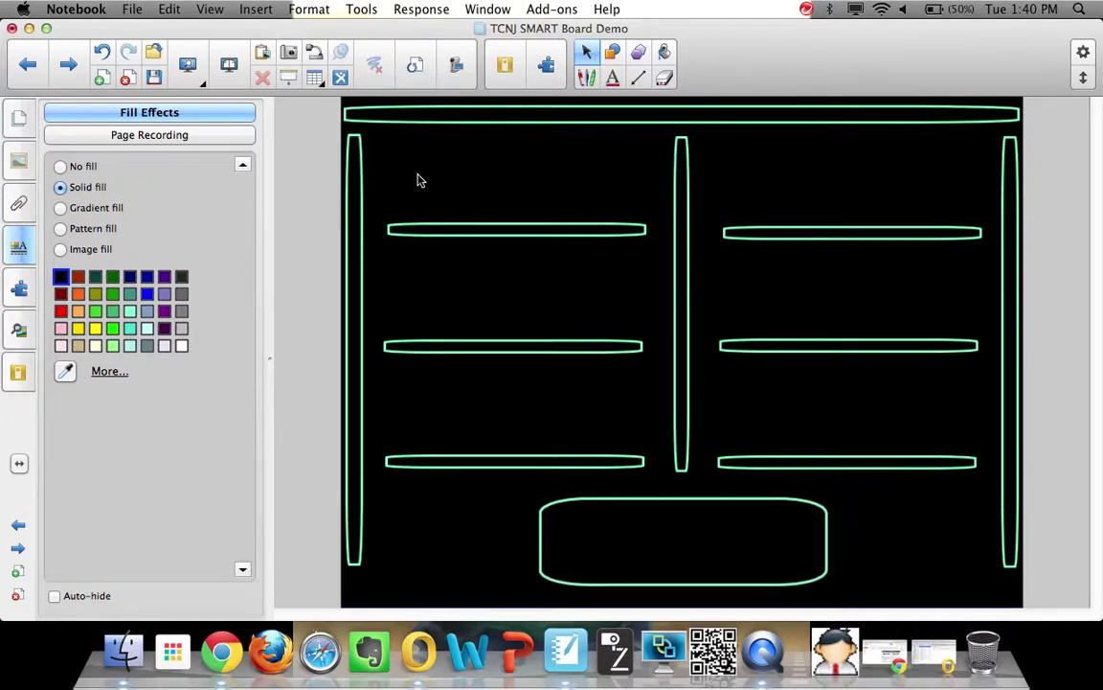
Step: Draw a circle with red fill and red outline above the upper-left horizontal bar as the ghost's head
{"action": "left_click", "coordinate": [615, 52]}
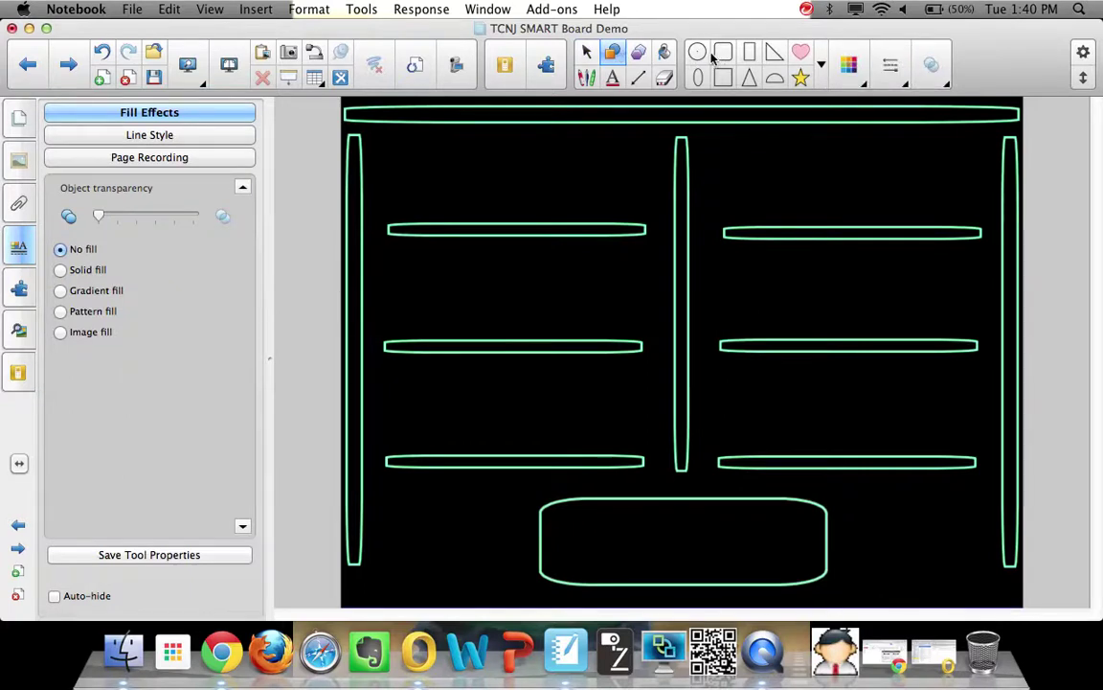
{"action": "left_click", "coordinate": [703, 54]}
{"action": "left_click", "coordinate": [847, 65]}
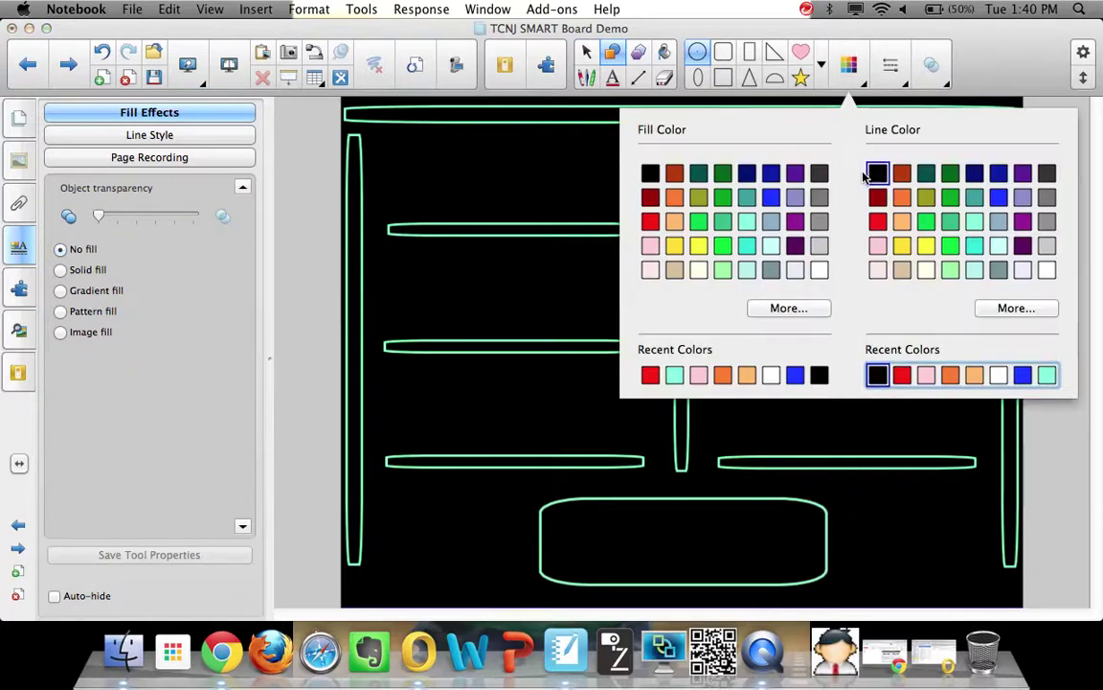
{"action": "left_click", "coordinate": [878, 222]}
{"action": "left_click", "coordinate": [650, 222]}
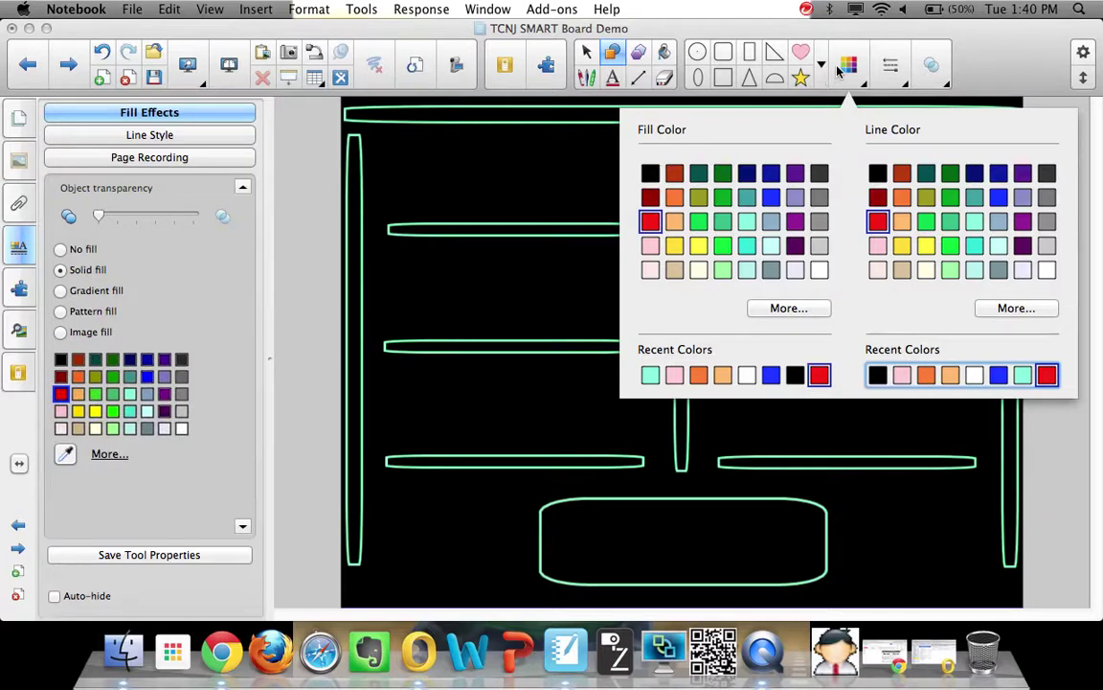
{"action": "left_click", "coordinate": [841, 70]}
{"action": "left_click_drag", "start_coordinate": [423, 160], "coordinate": [439, 174]}
Step: Draw a rounded rectangle with solid red fill over the circle's lower half to form the ghost's body
{"action": "left_click", "coordinate": [725, 54]}
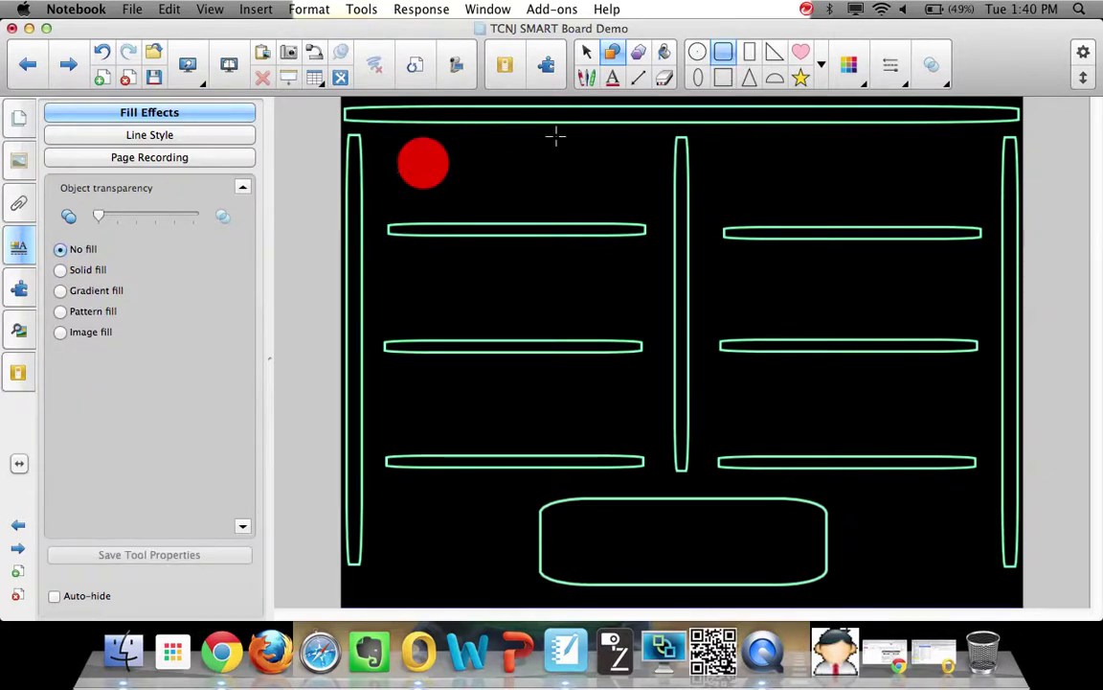
{"action": "left_click", "coordinate": [848, 64]}
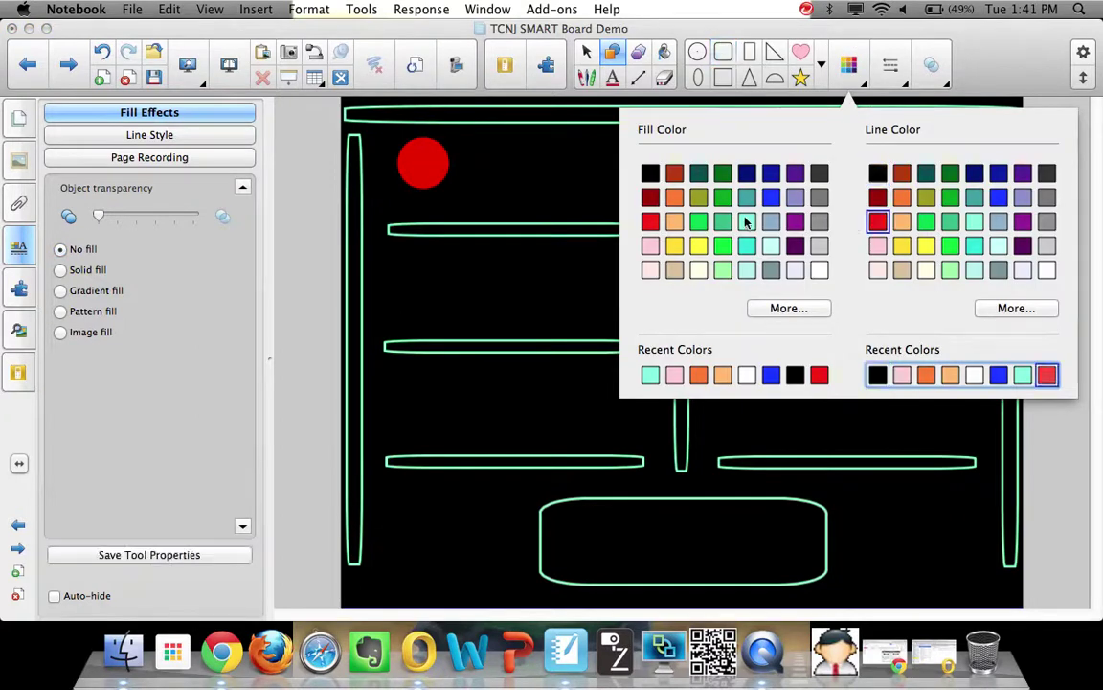
{"action": "left_click", "coordinate": [650, 221]}
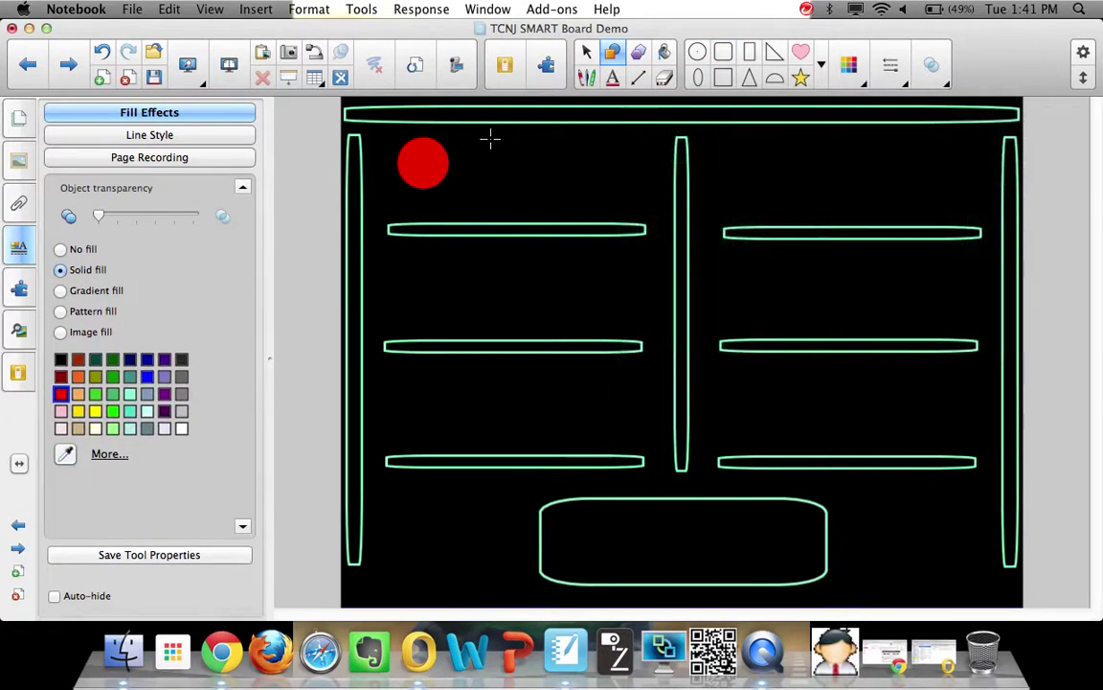
{"action": "mouse_move", "coordinate": [400, 160]}
{"action": "left_mouse_down"}
{"action": "mouse_move", "coordinate": [443, 180]}
{"action": "mouse_move", "coordinate": [448, 204]}
{"action": "left_mouse_up"}
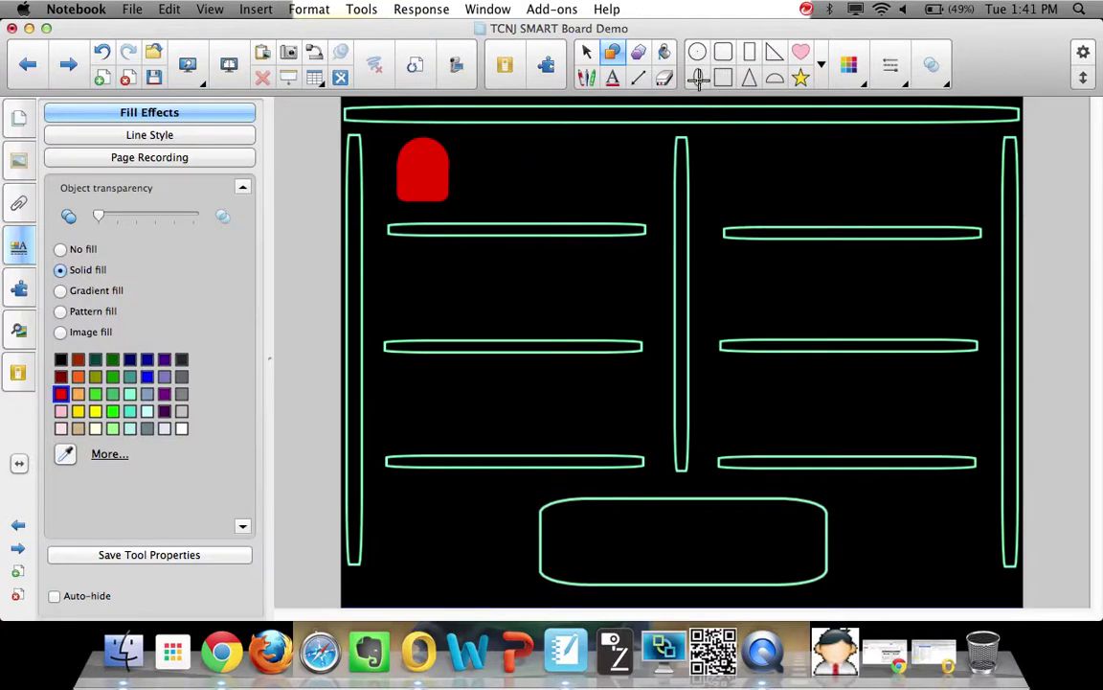
Step: Draw a small narrow ellipse with red fill and red outline at the body's lower-left corner as the first foot
{"action": "left_click", "coordinate": [699, 77]}
{"action": "left_click", "coordinate": [849, 64]}
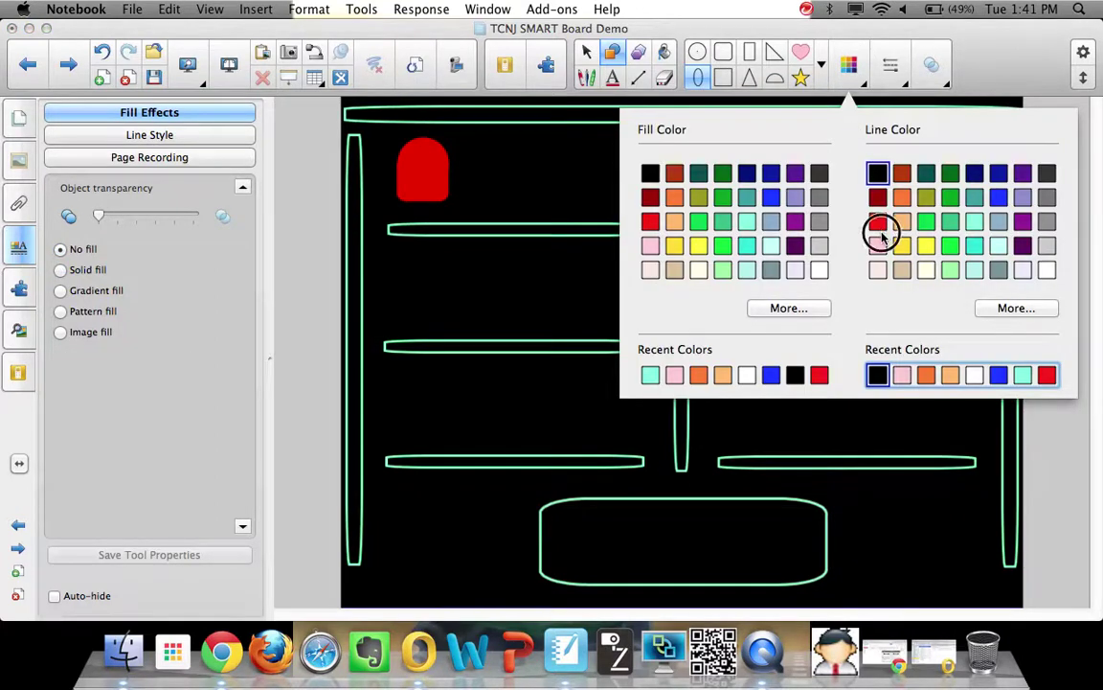
{"action": "left_click", "coordinate": [879, 222]}
{"action": "left_click", "coordinate": [650, 221]}
{"action": "left_click", "coordinate": [849, 64]}
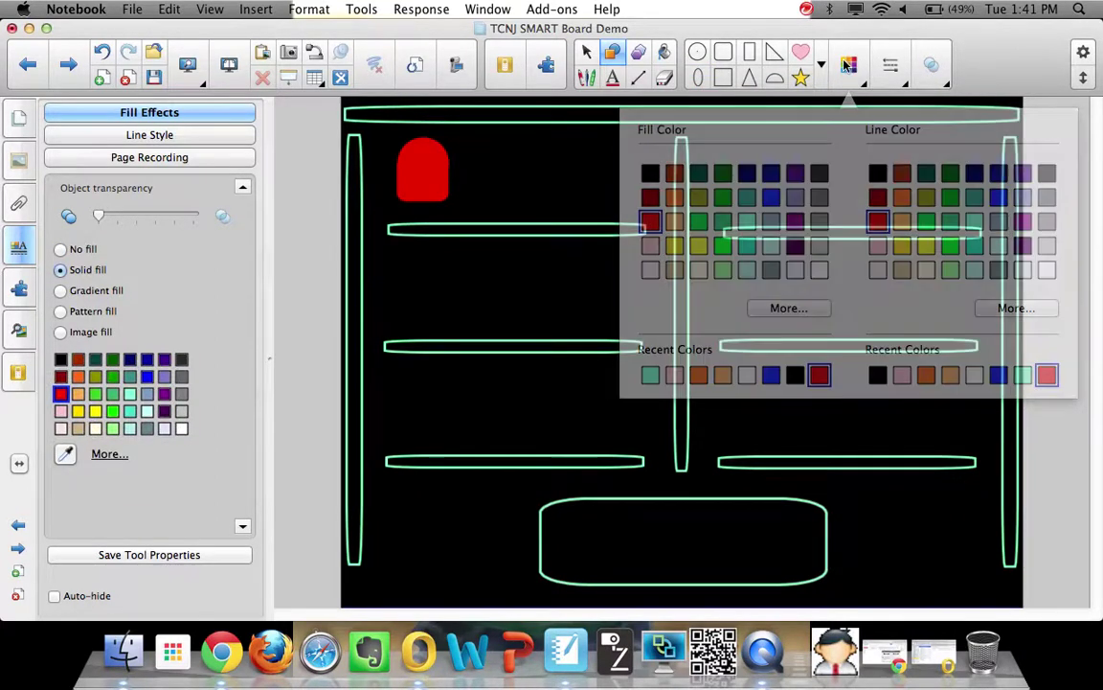
{"action": "mouse_move", "coordinate": [399, 190]}
{"action": "left_mouse_down"}
{"action": "mouse_move", "coordinate": [409, 219]}
{"action": "mouse_move", "coordinate": [435, 172]}
{"action": "mouse_move", "coordinate": [414, 202]}
{"action": "left_mouse_up"}
Step: Duplicate the small red ellipse three times and line the copies up along the ghost's bottom edge
{"action": "left_click", "coordinate": [587, 52]}
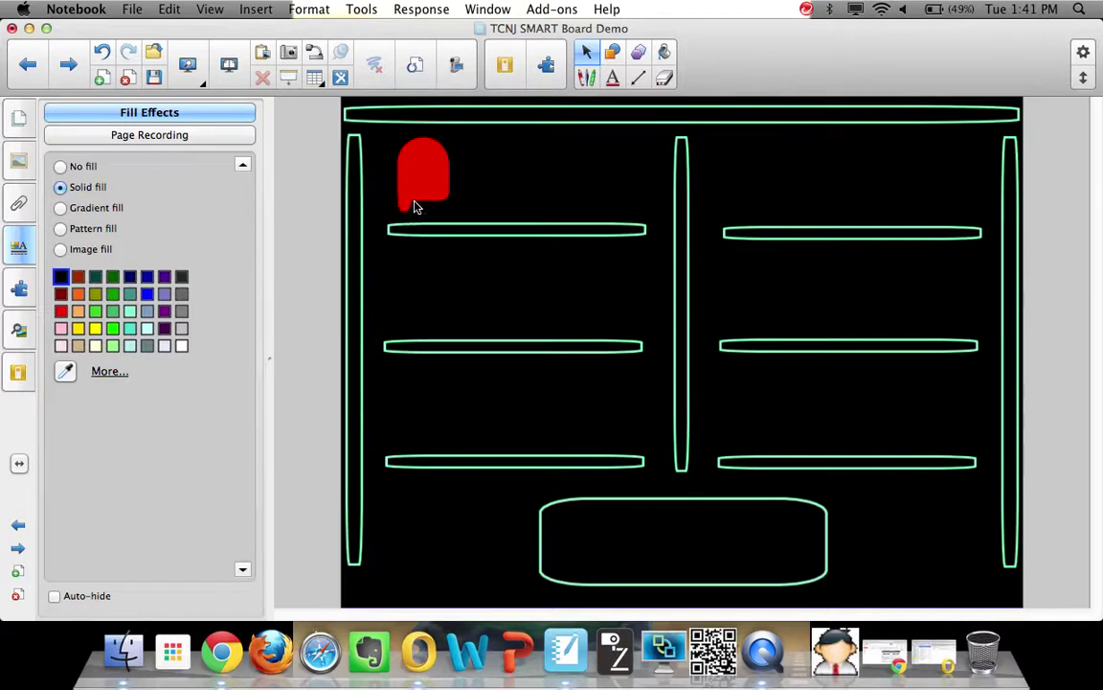
{"action": "left_click", "coordinate": [404, 200]}
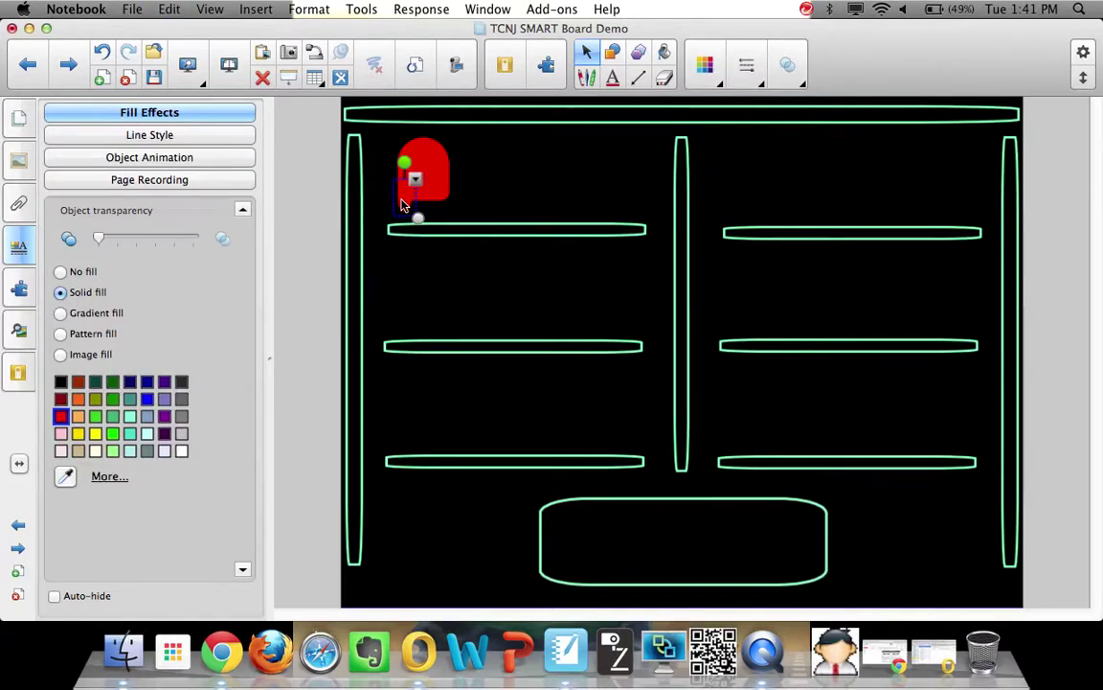
{"action": "key", "text": "super+v"}
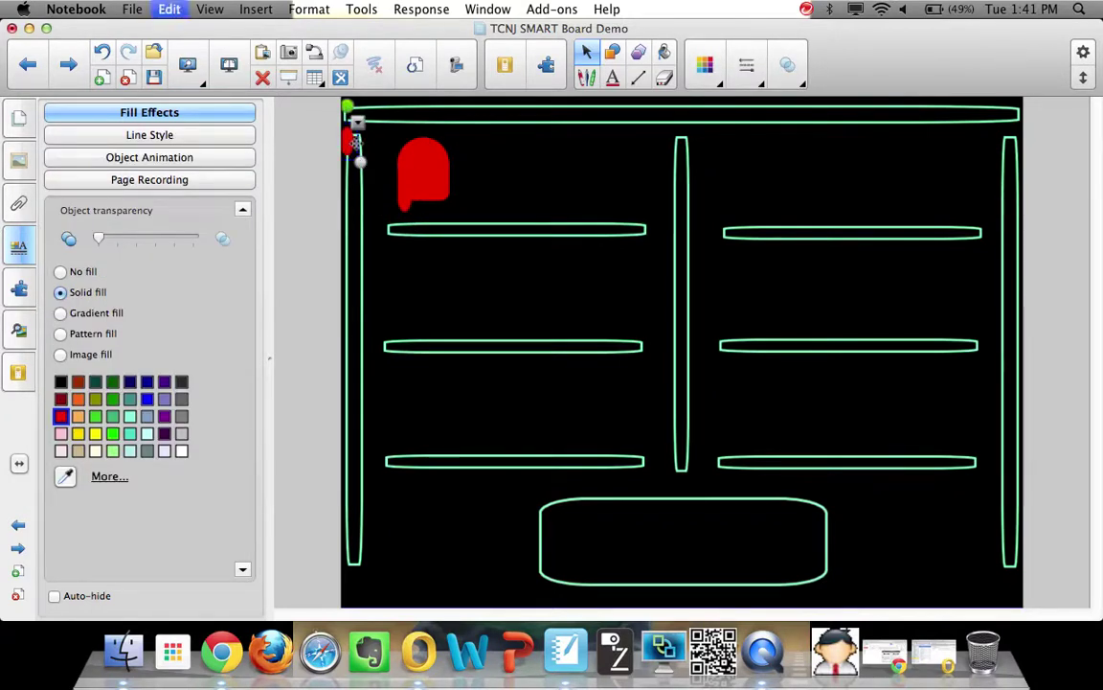
{"action": "left_click_drag", "start_coordinate": [357, 142], "coordinate": [428, 203]}
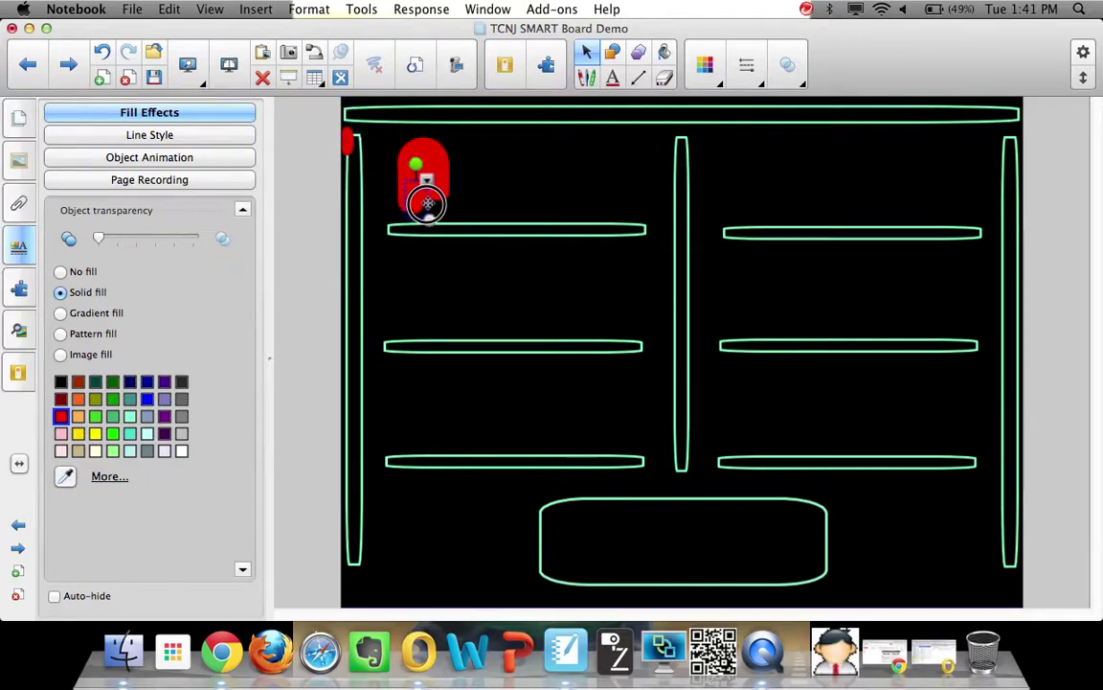
{"action": "left_click_drag", "start_coordinate": [351, 143], "coordinate": [437, 202]}
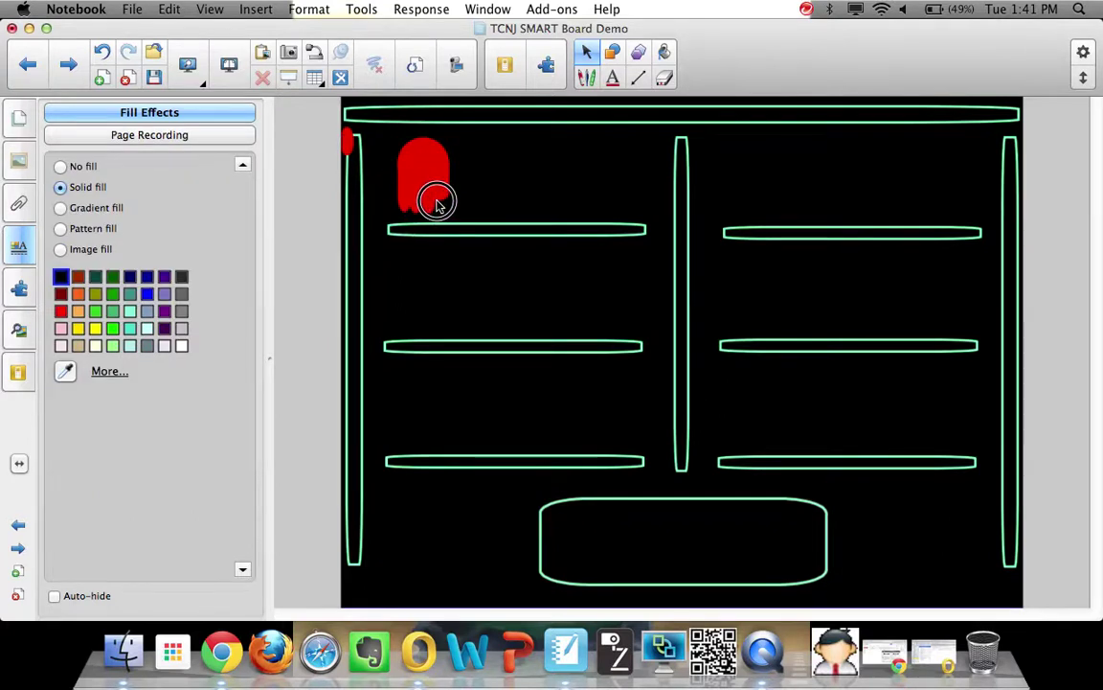
{"action": "left_click_drag", "start_coordinate": [346, 141], "coordinate": [455, 207]}
{"action": "left_click", "coordinate": [482, 185]}
Step: Select all the red ghost's shapes and group them into one object
{"action": "left_click_drag", "start_coordinate": [341, 120], "coordinate": [487, 247]}
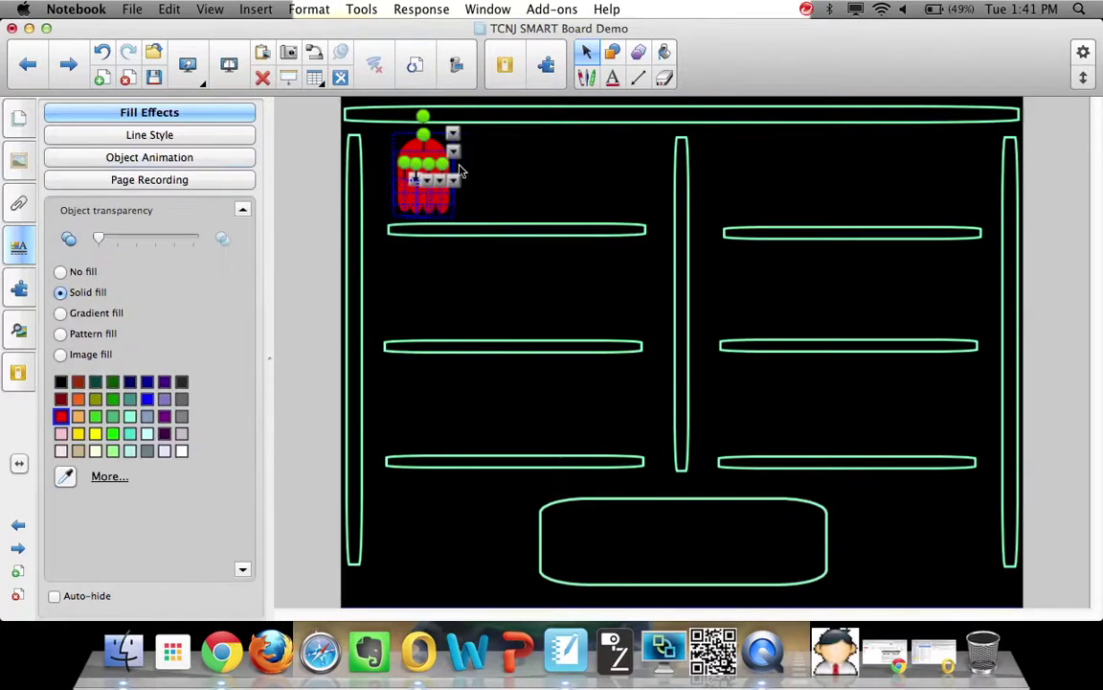
{"action": "right_click", "coordinate": [454, 150]}
{"action": "mouse_move", "coordinate": [506, 322]}
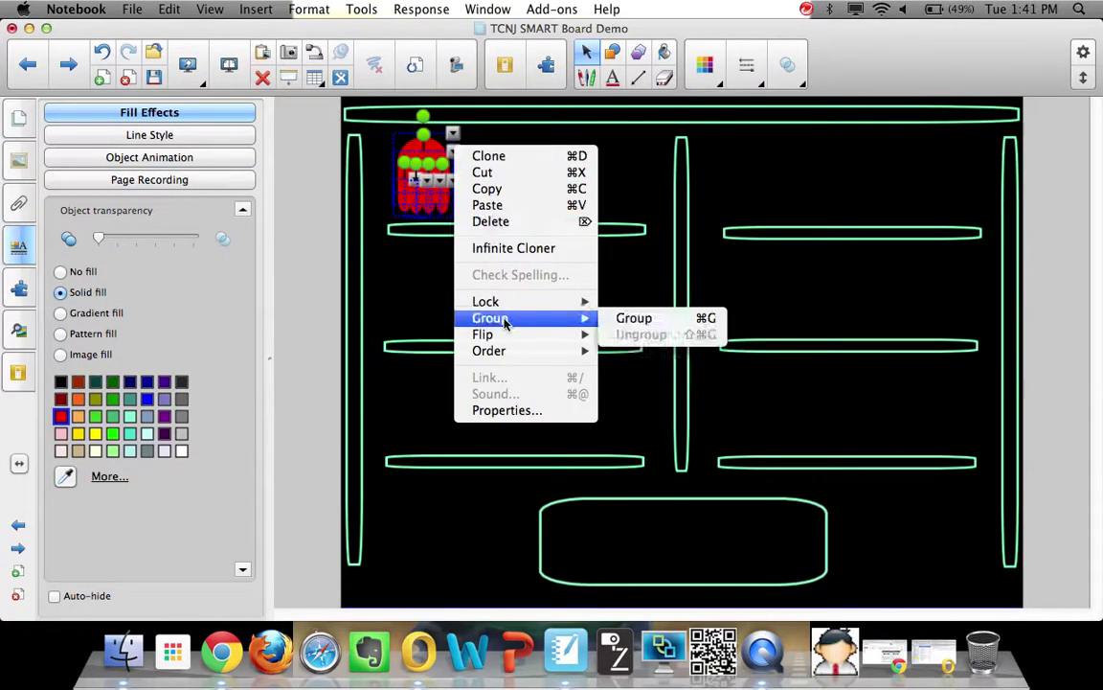
{"action": "left_click", "coordinate": [620, 319]}
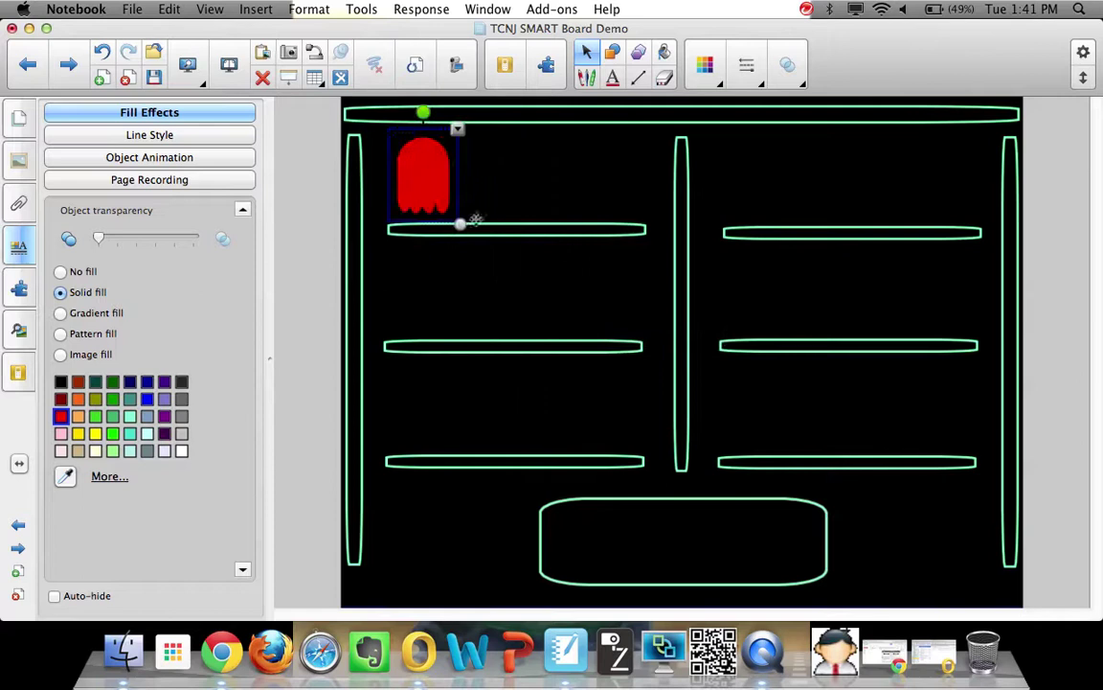
Step: Place a copy of the red ghost just to its right and recolour its fill and outline turquoise
{"action": "left_click_drag", "start_coordinate": [415, 175], "coordinate": [518, 189]}
{"action": "left_click", "coordinate": [704, 67]}
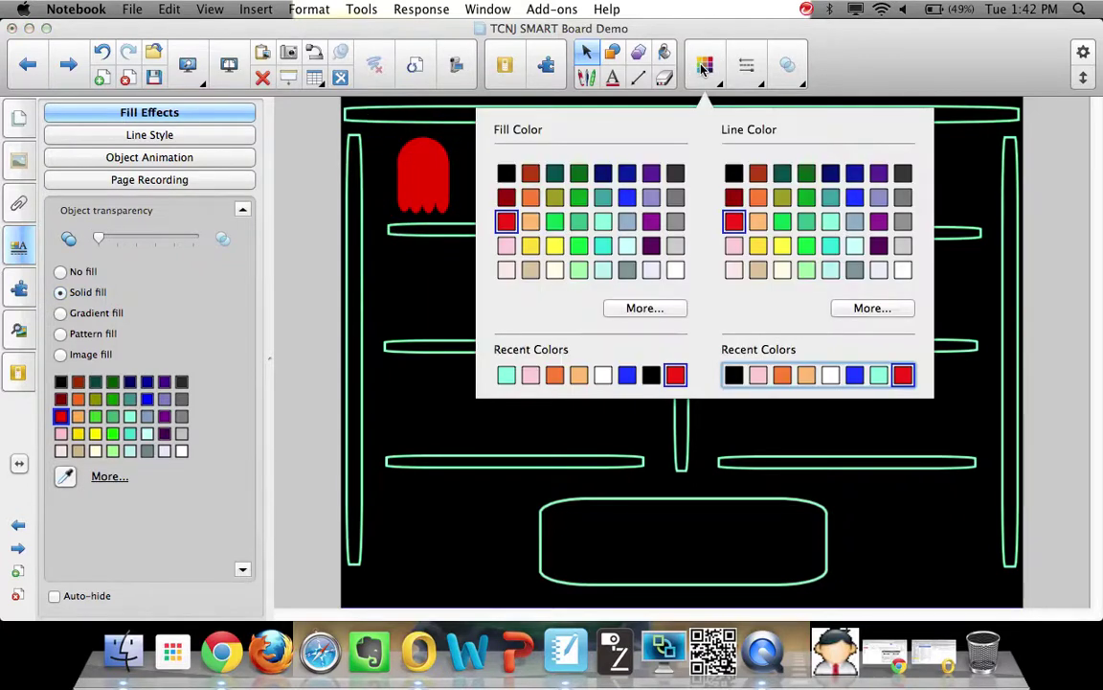
{"action": "left_click", "coordinate": [854, 245]}
{"action": "left_click", "coordinate": [602, 245]}
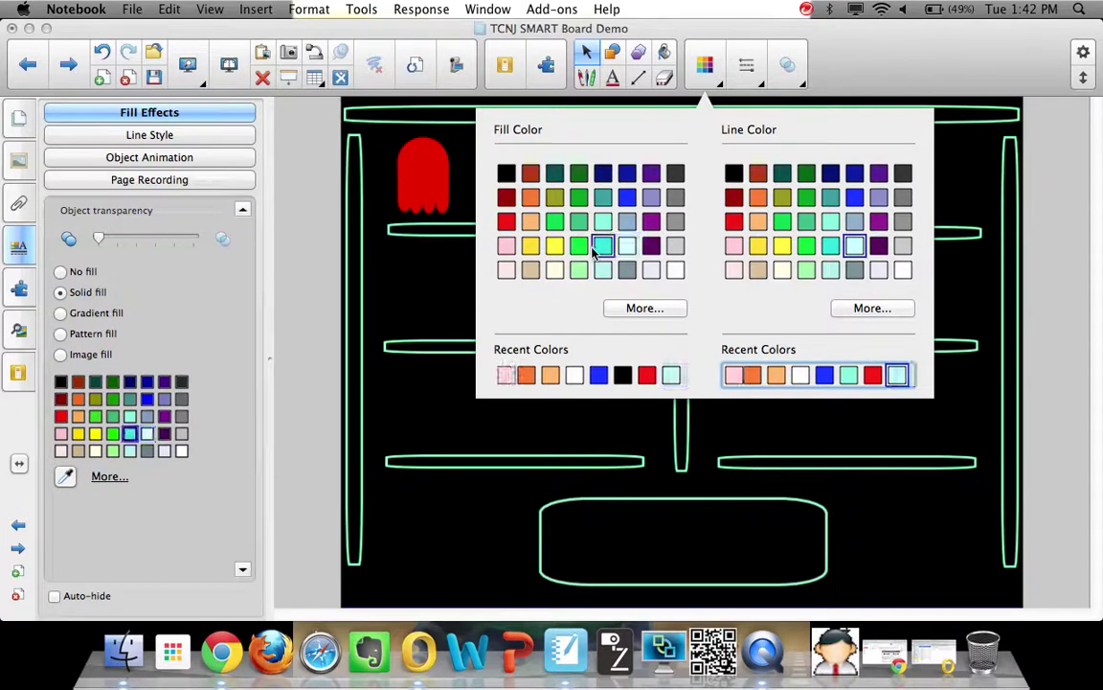
{"action": "left_click", "coordinate": [831, 245]}
{"action": "left_click", "coordinate": [706, 66]}
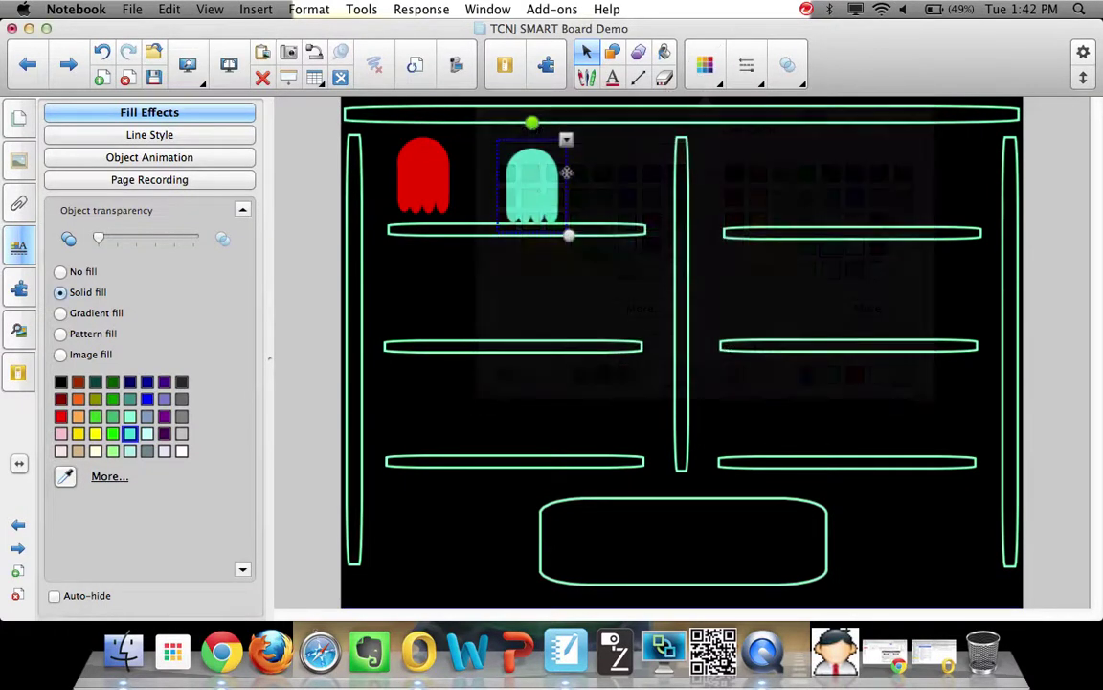
{"action": "left_click_drag", "start_coordinate": [517, 180], "coordinate": [485, 175]}
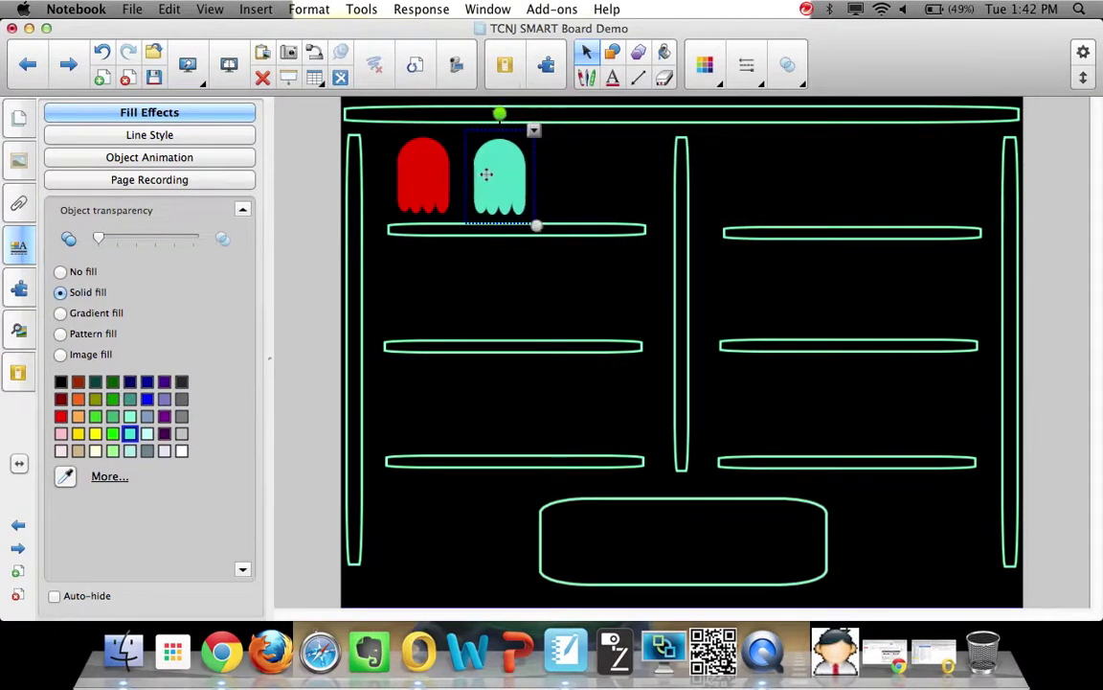
Step: Paste another red ghost beside the turquoise one and change its fill and outline to pink
{"action": "key", "text": "super+v"}
{"action": "left_click_drag", "start_coordinate": [380, 185], "coordinate": [632, 177]}
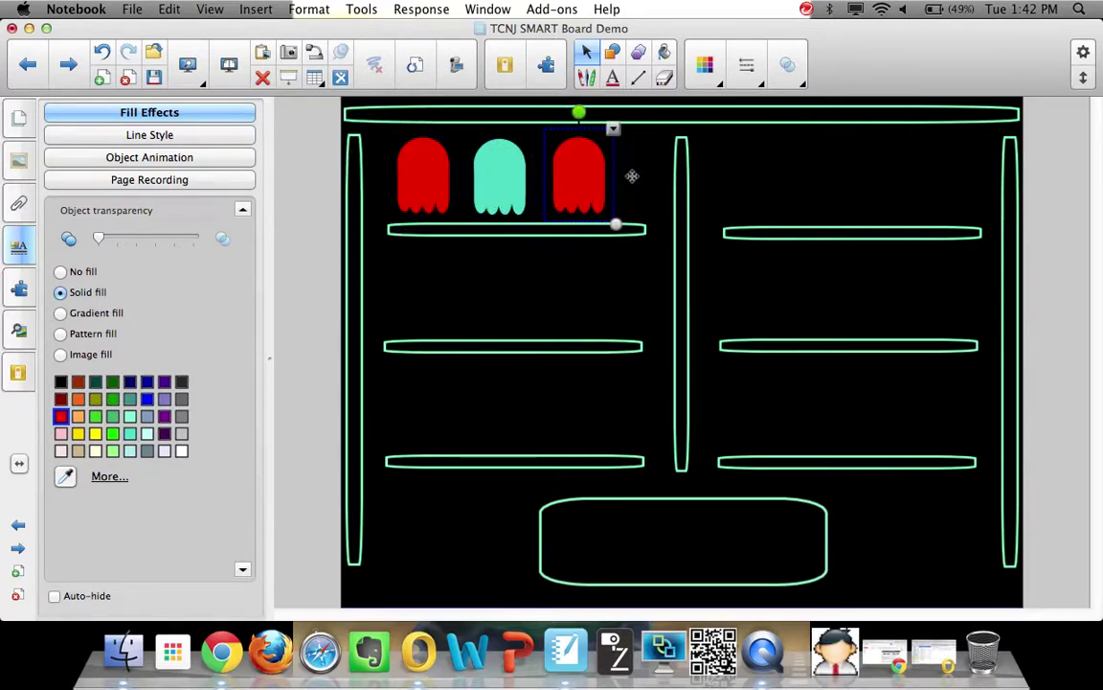
{"action": "left_click", "coordinate": [705, 65]}
{"action": "left_click", "coordinate": [734, 247]}
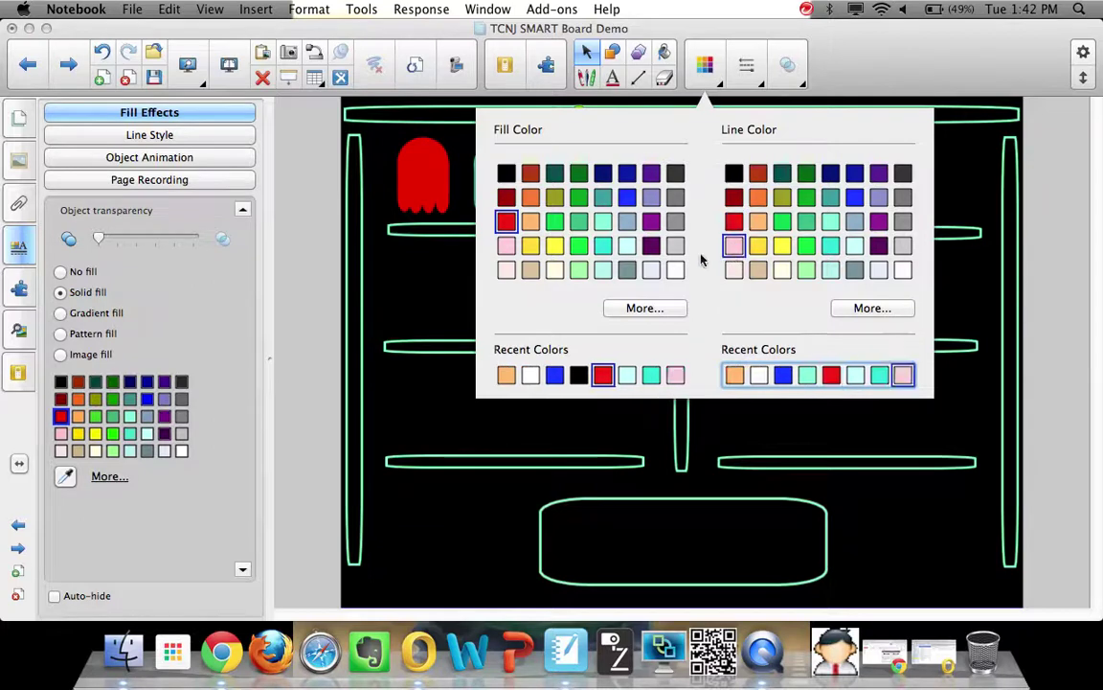
{"action": "left_click", "coordinate": [508, 246]}
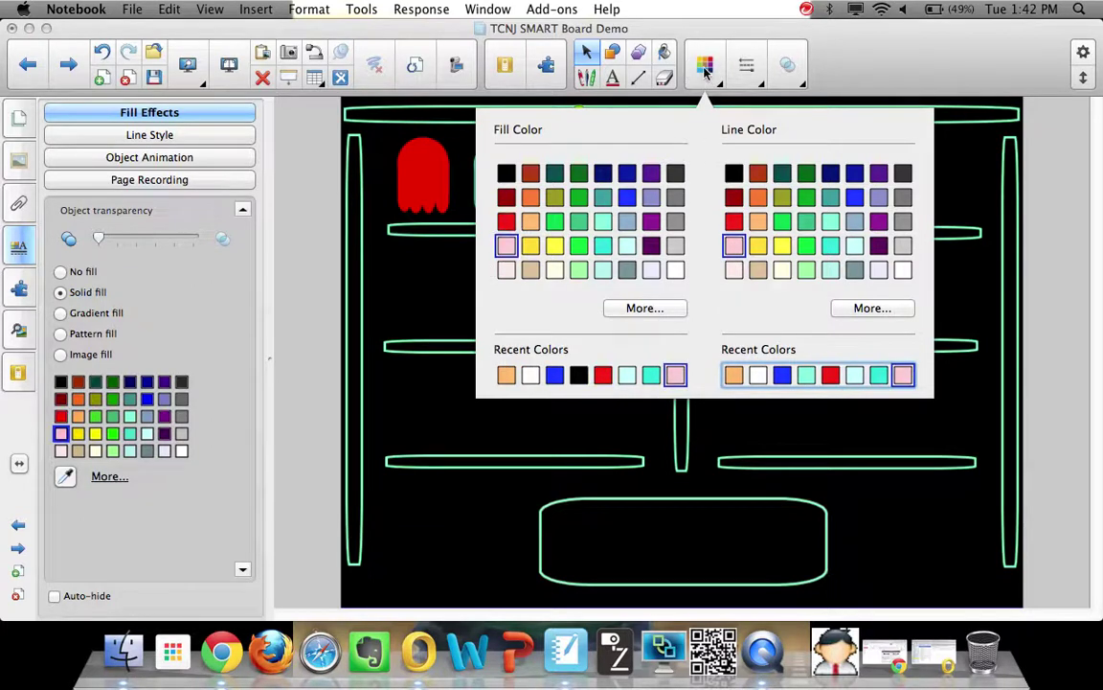
{"action": "left_click", "coordinate": [705, 67]}
Step: Place another ghost copy to the right of the pink one and change its fill and outline to light orange
{"action": "left_click_drag", "start_coordinate": [421, 182], "coordinate": [685, 182]}
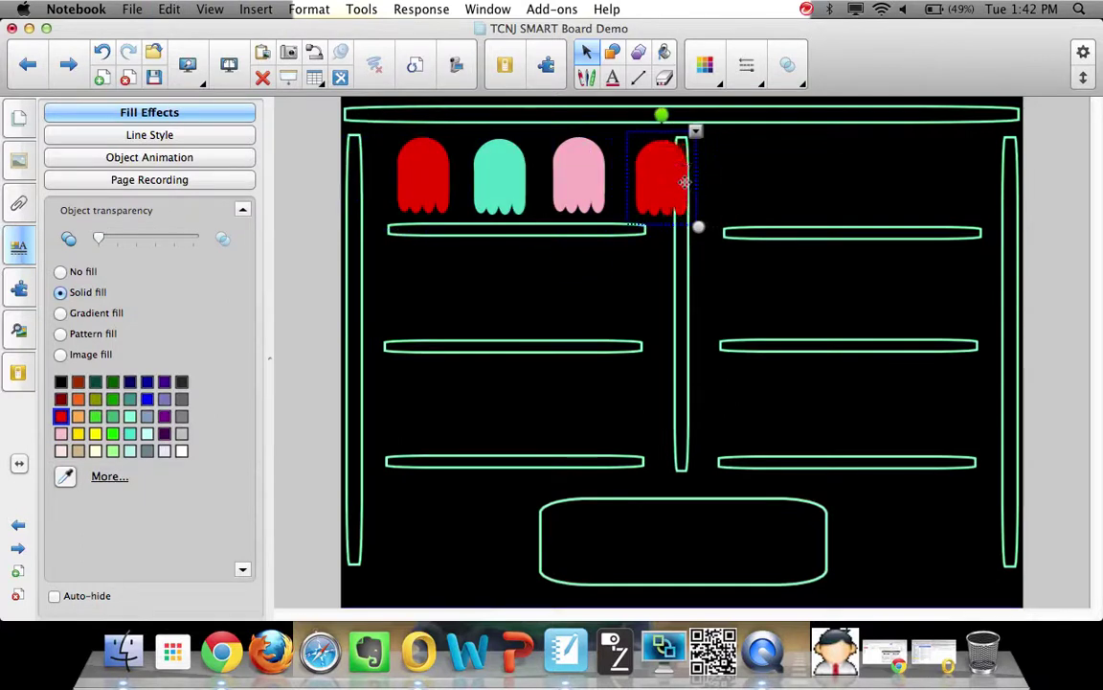
{"action": "left_click", "coordinate": [709, 66]}
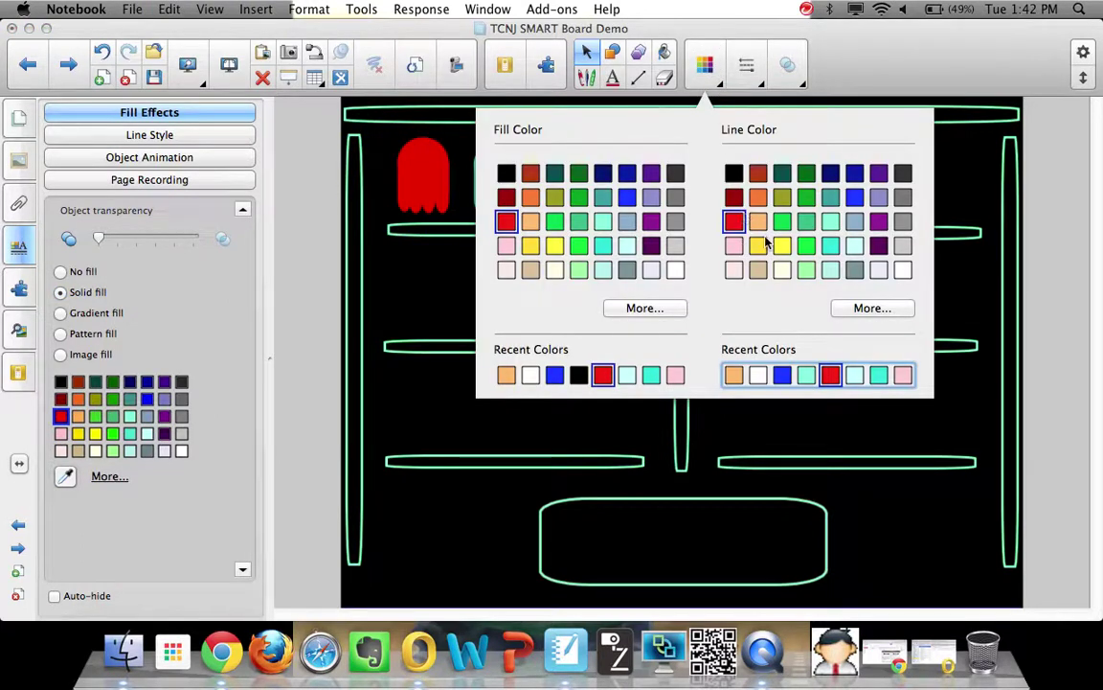
{"action": "left_click", "coordinate": [762, 227]}
{"action": "left_click", "coordinate": [531, 221]}
{"action": "left_click", "coordinate": [714, 66]}
Step: Paste another ghost, recolour its fill and outline blue, and place it in the page's bottom-right area
{"action": "key", "text": "super+v"}
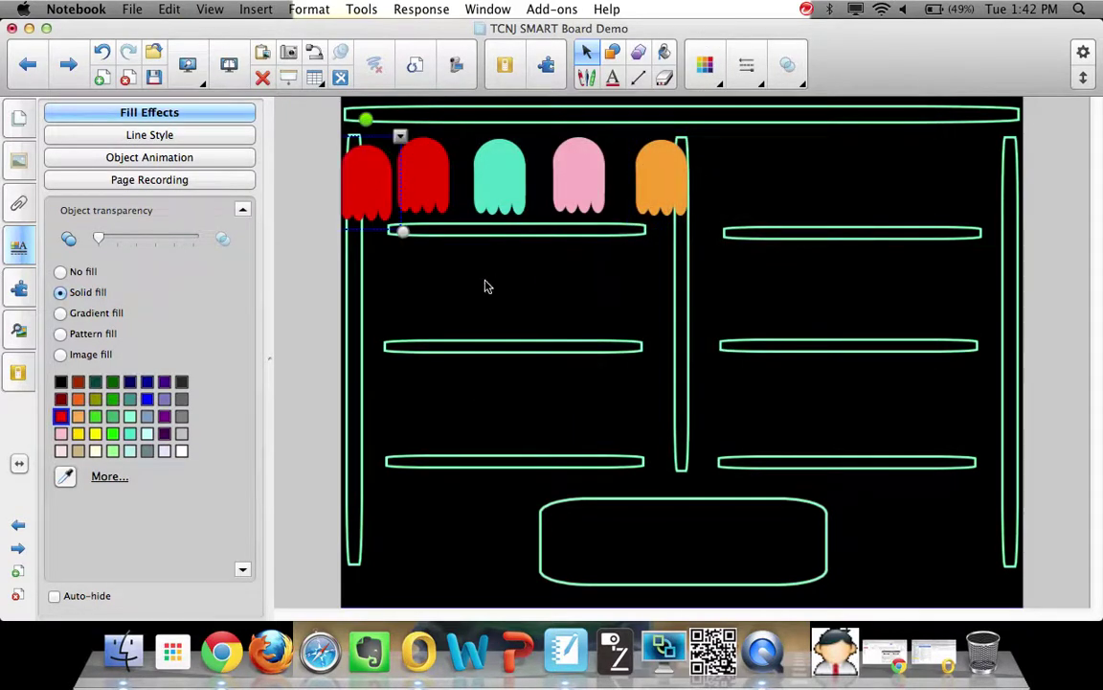
{"action": "left_click", "coordinate": [705, 65]}
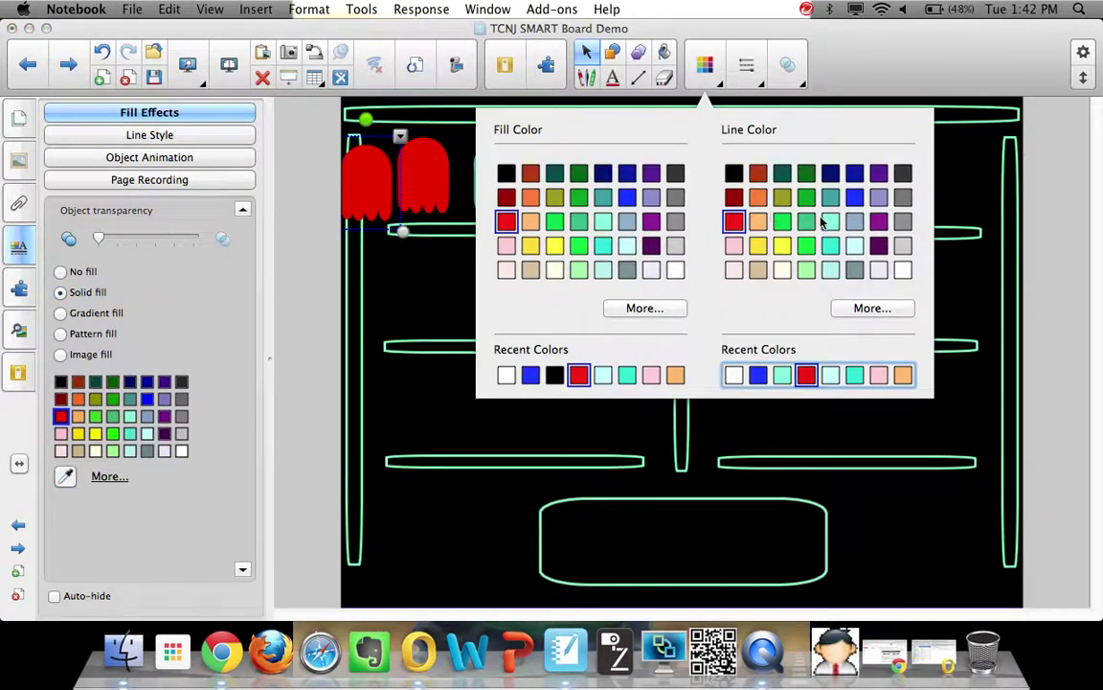
{"action": "left_click", "coordinate": [854, 197]}
{"action": "left_click", "coordinate": [627, 197]}
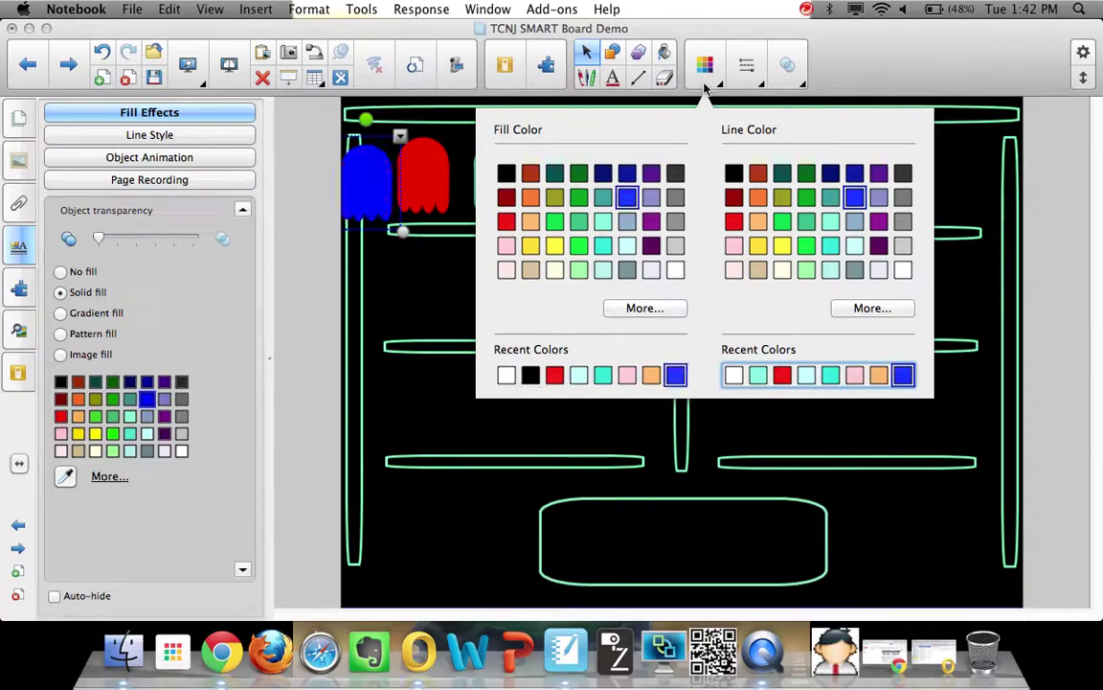
{"action": "left_click_drag", "start_coordinate": [345, 171], "coordinate": [961, 558]}
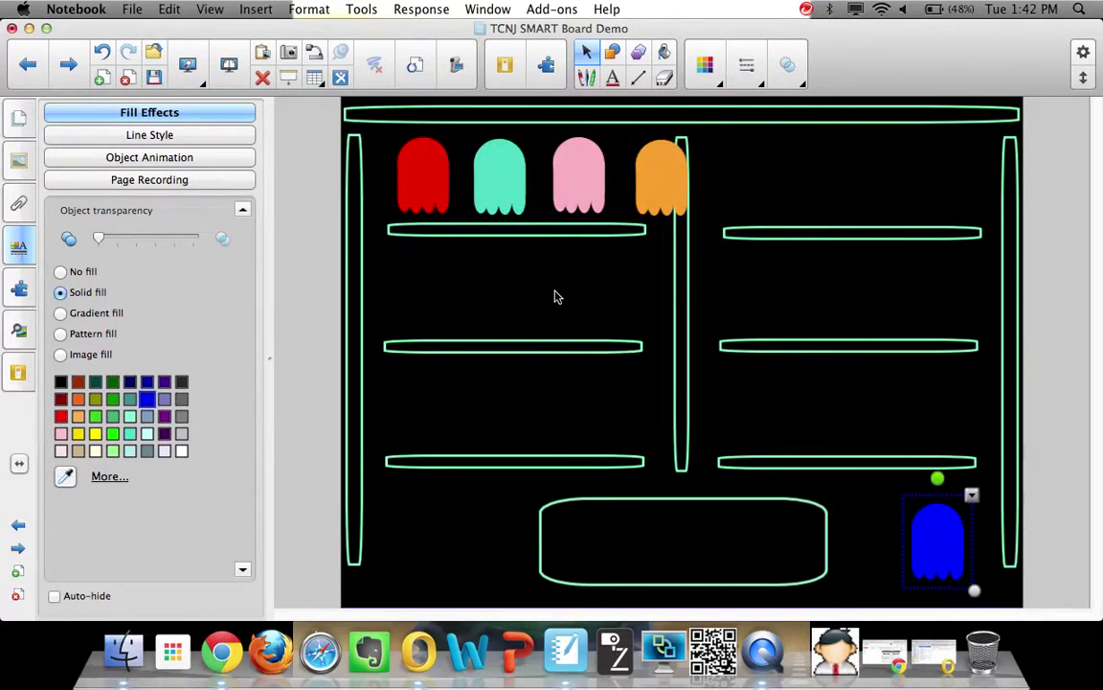
Step: Place red ghost copies in the bottom compartments on both sides of the central divider and move the original to the divider's upper right
{"action": "mouse_move", "coordinate": [426, 165]}
{"action": "left_mouse_down"}
{"action": "mouse_move", "coordinate": [408, 169]}
{"action": "mouse_move", "coordinate": [417, 179]}
{"action": "left_mouse_up"}
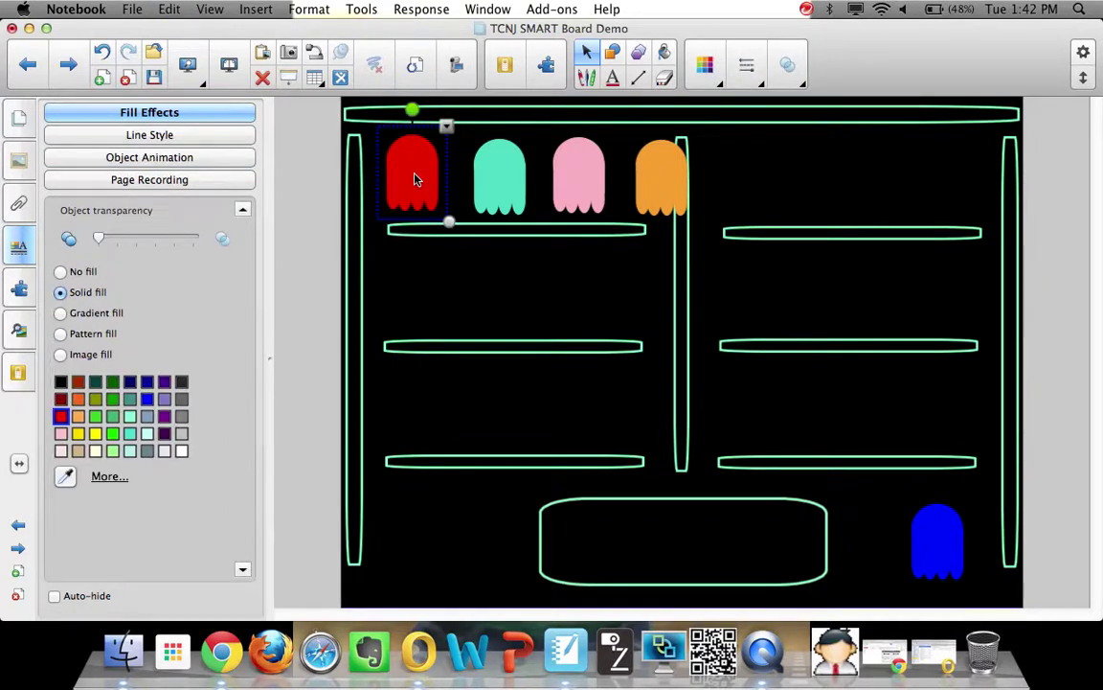
{"action": "key", "text": "super+d"}
{"action": "left_click_drag", "start_coordinate": [415, 177], "coordinate": [623, 422]}
{"action": "left_click_drag", "start_coordinate": [370, 180], "coordinate": [769, 428]}
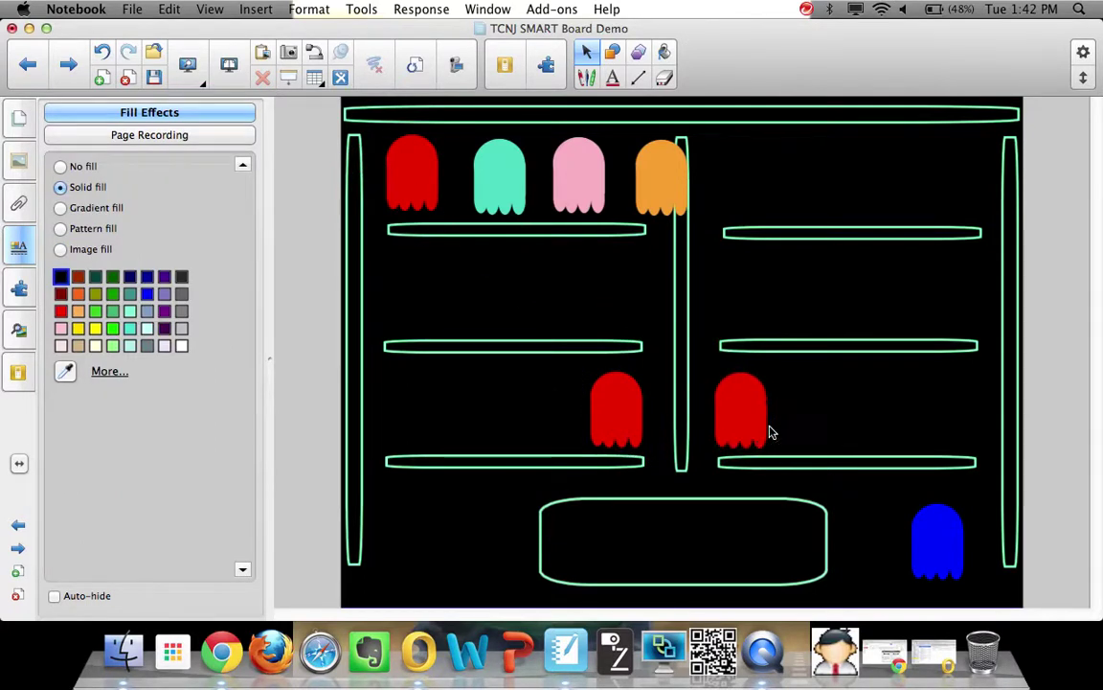
{"action": "left_click_drag", "start_coordinate": [421, 184], "coordinate": [749, 196]}
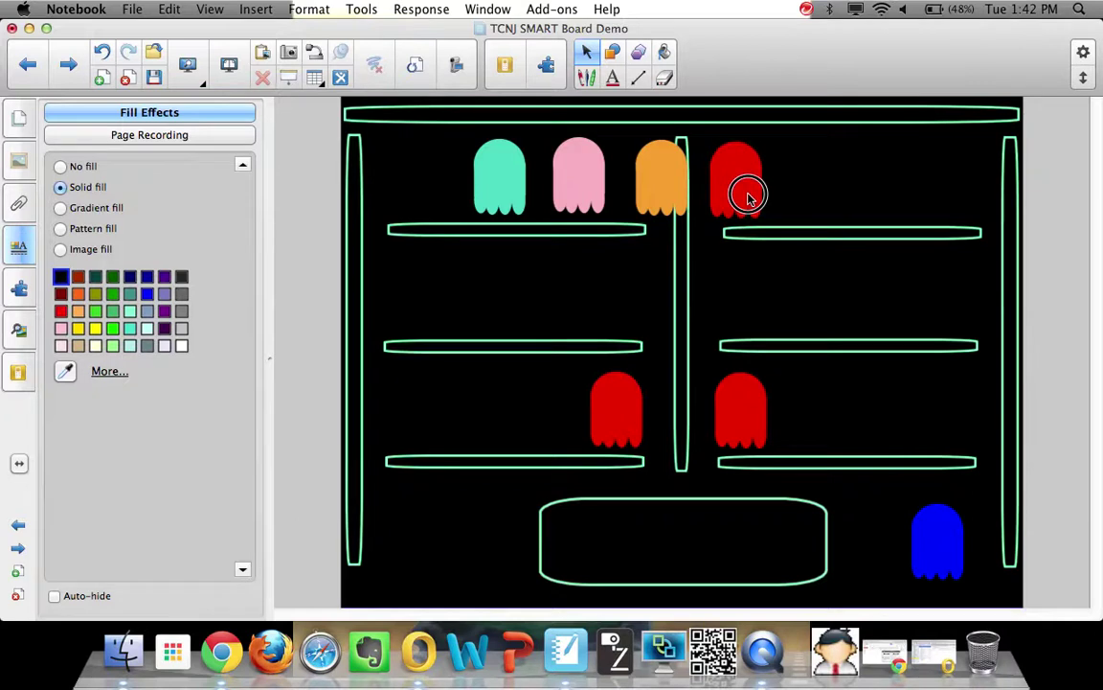
Step: Distribute three turquoise ghosts to the upper-left compartment, the left end of the third row and the right end of the second row
{"action": "left_click", "coordinate": [512, 166]}
{"action": "key", "text": "super+c"}
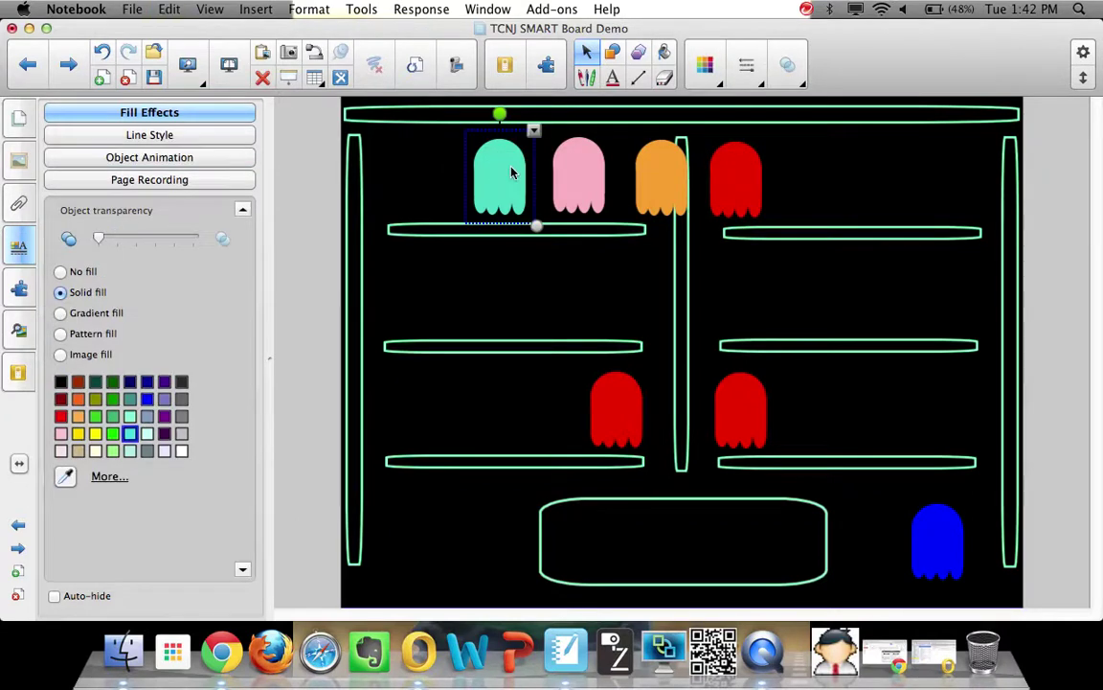
{"action": "key", "text": "super+v"}
{"action": "left_click_drag", "start_coordinate": [351, 184], "coordinate": [416, 178]}
{"action": "left_click_drag", "start_coordinate": [520, 184], "coordinate": [430, 422]}
{"action": "left_click", "coordinate": [478, 332]}
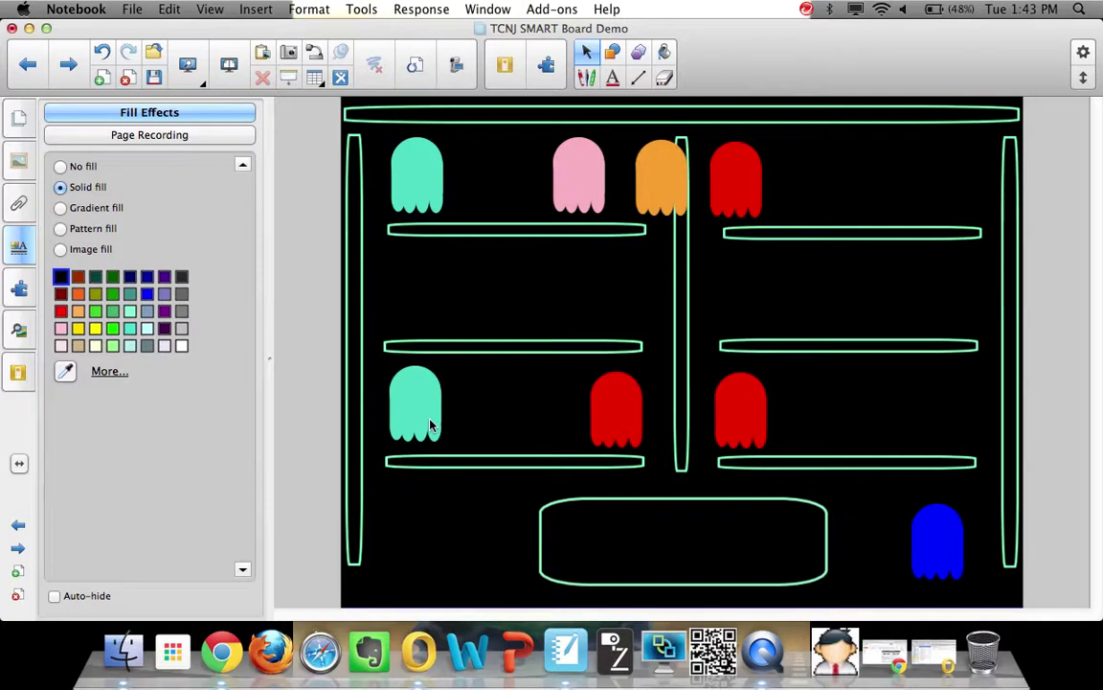
{"action": "key", "text": "super+v"}
{"action": "left_click_drag", "start_coordinate": [381, 191], "coordinate": [976, 302]}
Step: Copy the pink ghost and place the three on both sides of the divider in row two and at row three's right end
{"action": "left_click", "coordinate": [579, 177]}
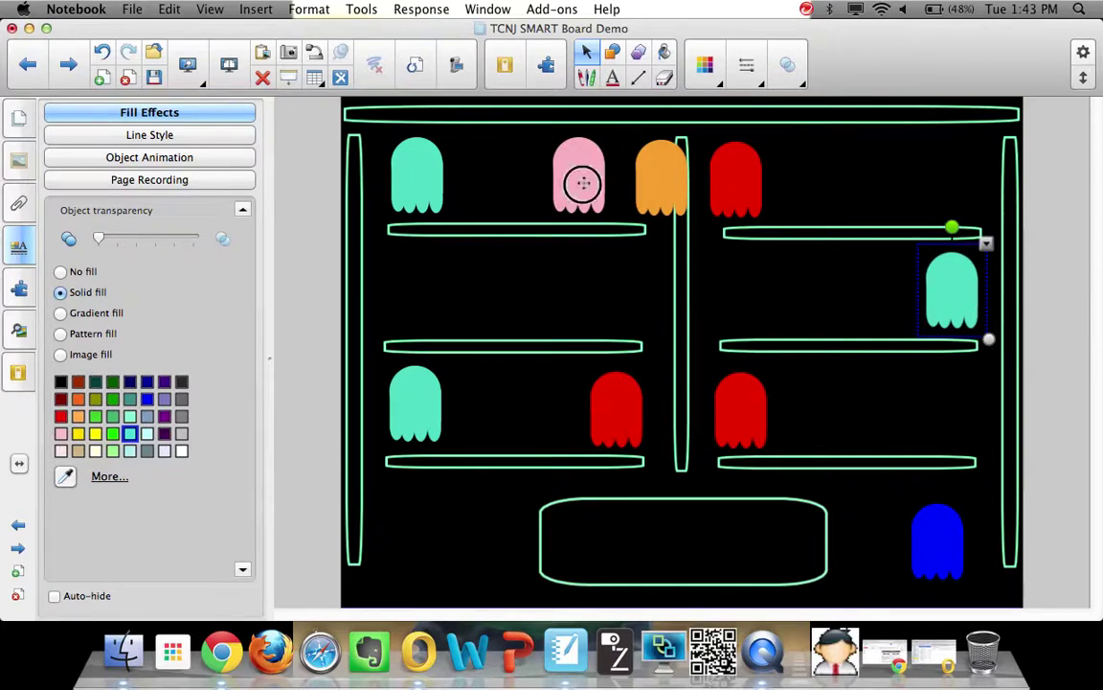
{"action": "key", "text": "super+c"}
{"action": "key", "text": "super+v"}
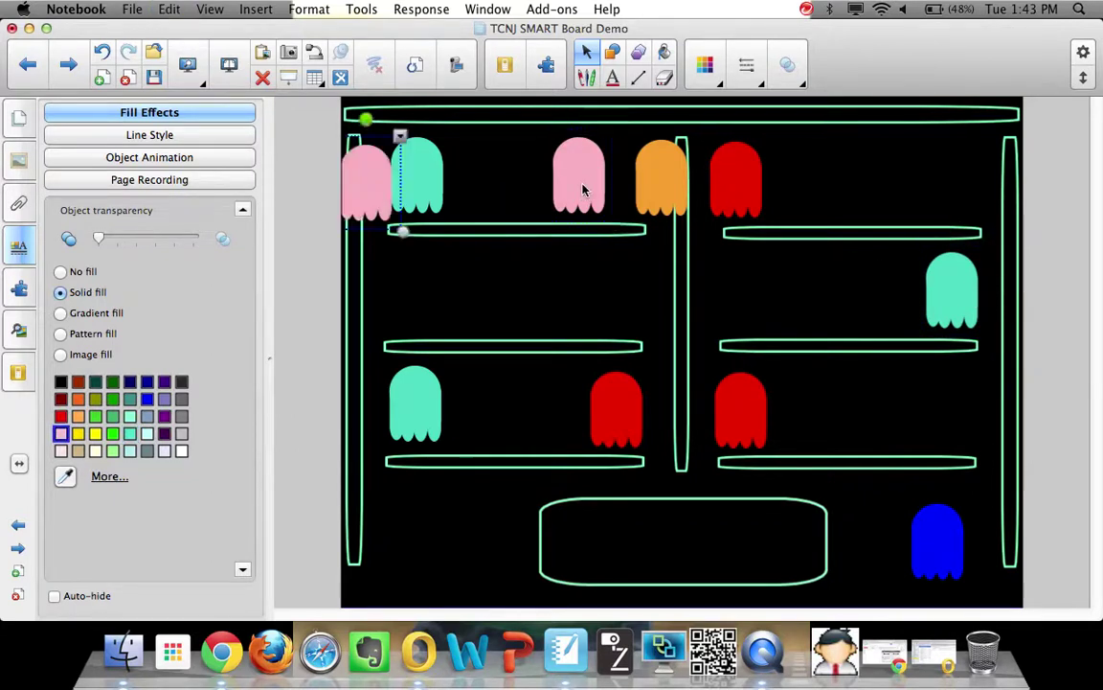
{"action": "left_click_drag", "start_coordinate": [378, 187], "coordinate": [612, 301]}
{"action": "left_click_drag", "start_coordinate": [581, 180], "coordinate": [750, 306]}
{"action": "left_click_drag", "start_coordinate": [359, 177], "coordinate": [951, 412]}
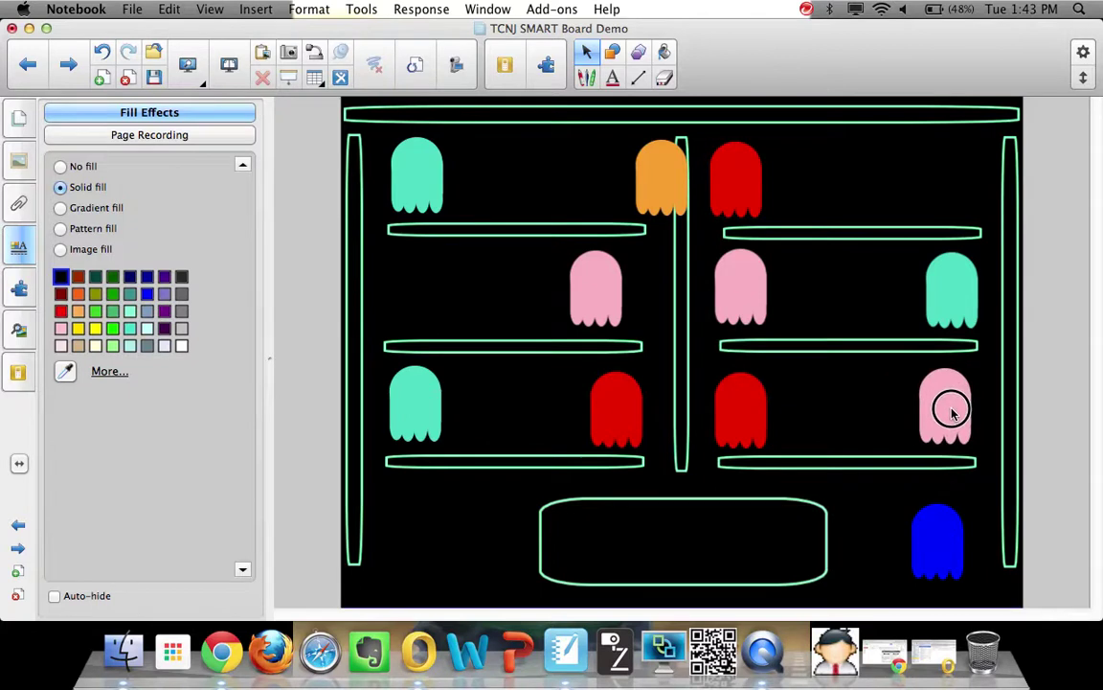
Step: Copy the orange ghost and place the three left of the divider in row one, at row two's left end and at row one's right end
{"action": "left_click", "coordinate": [662, 199]}
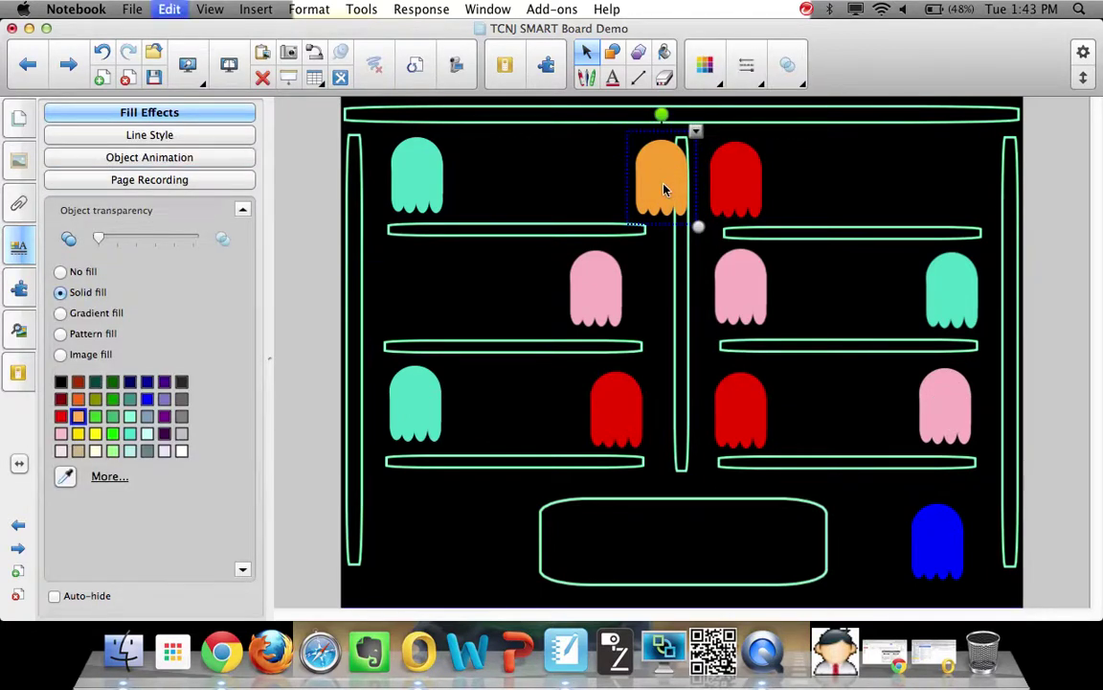
{"action": "key", "text": "super+v"}
{"action": "left_click_drag", "start_coordinate": [648, 178], "coordinate": [583, 174]}
{"action": "left_click_drag", "start_coordinate": [375, 199], "coordinate": [432, 317]}
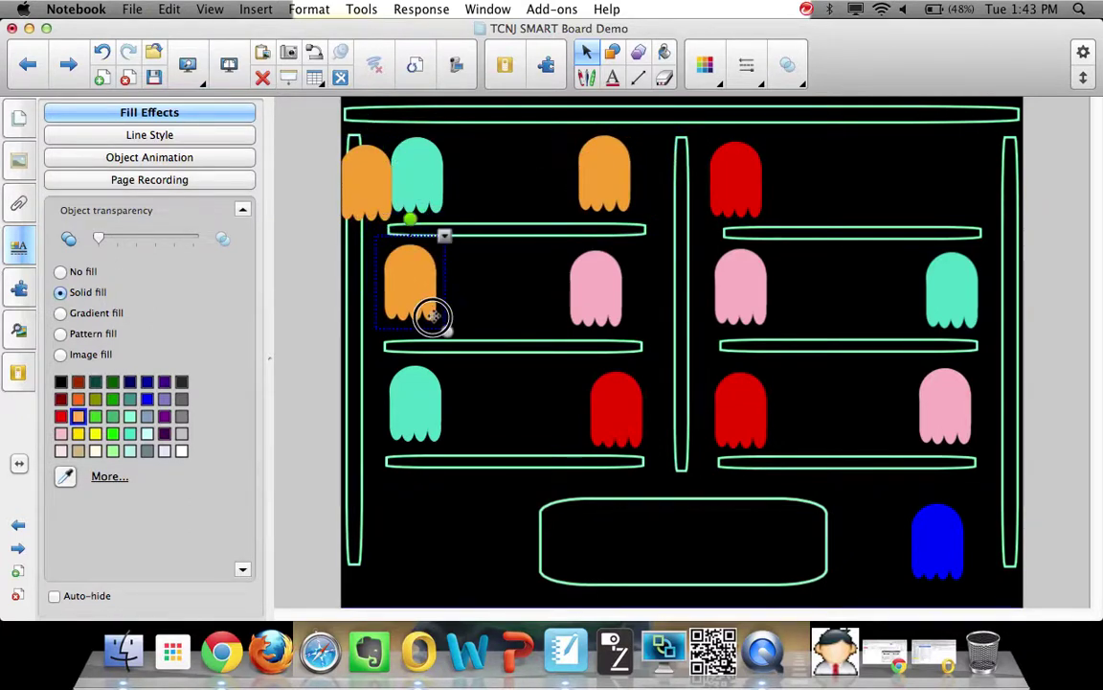
{"action": "left_click", "coordinate": [700, 187]}
{"action": "left_click_drag", "start_coordinate": [358, 165], "coordinate": [956, 167]}
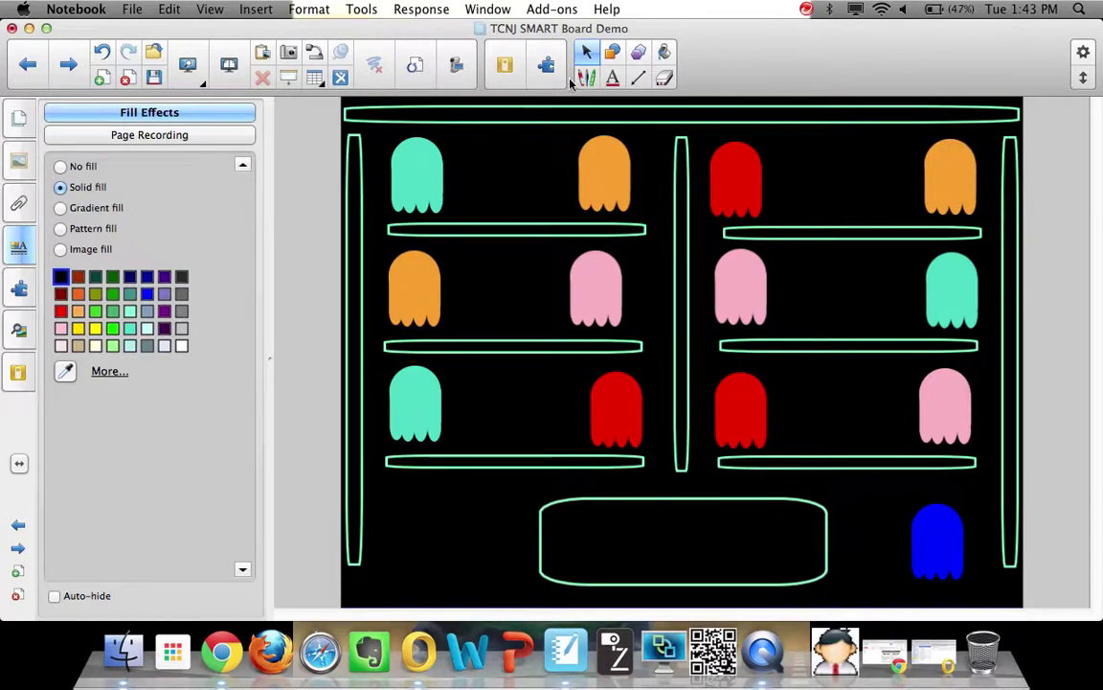
Step: Draw a small circle with white fill and white outline beside the red ghost in the top row
{"action": "left_click", "coordinate": [612, 52]}
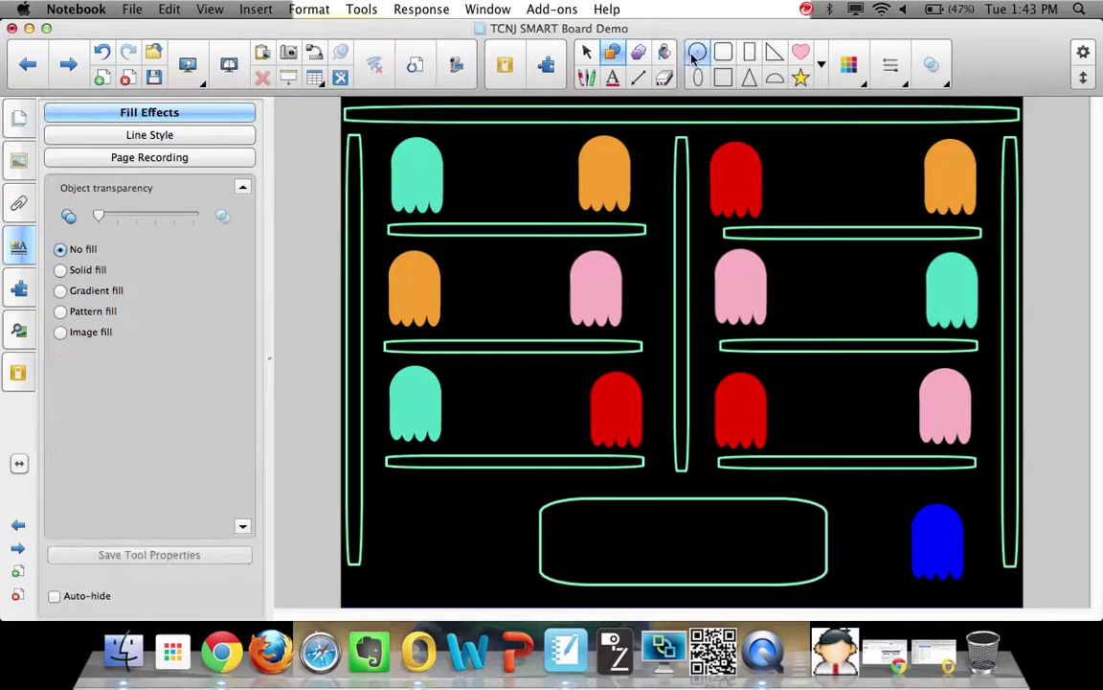
{"action": "left_click", "coordinate": [849, 66]}
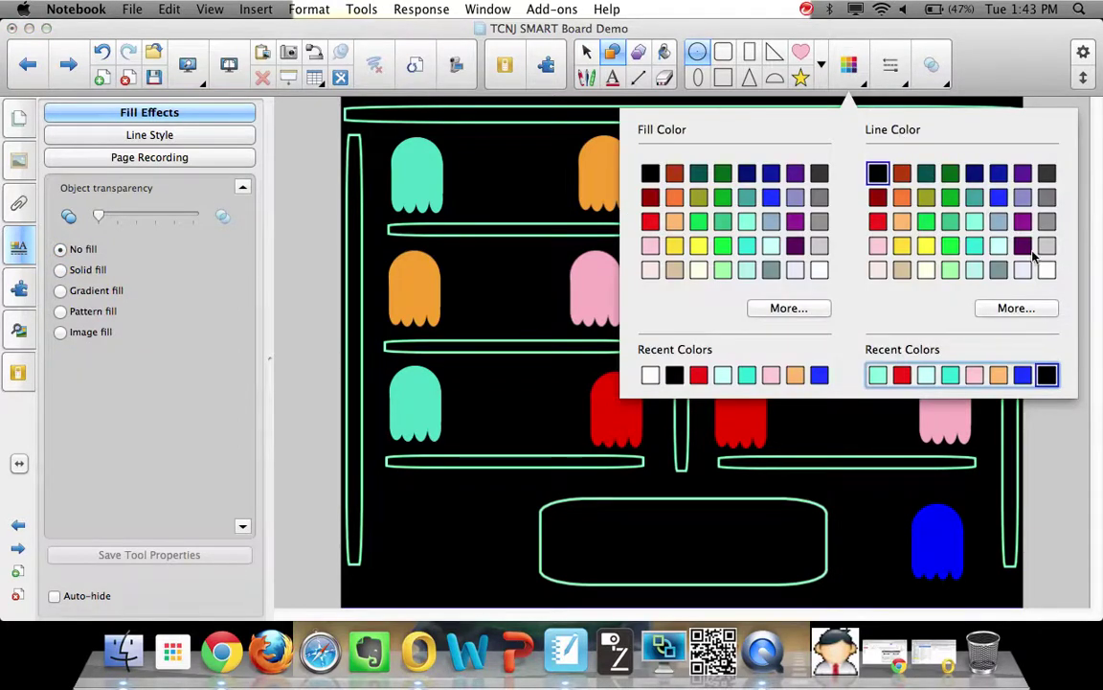
{"action": "left_click", "coordinate": [1046, 269]}
{"action": "left_click", "coordinate": [819, 270]}
{"action": "left_click", "coordinate": [840, 84]}
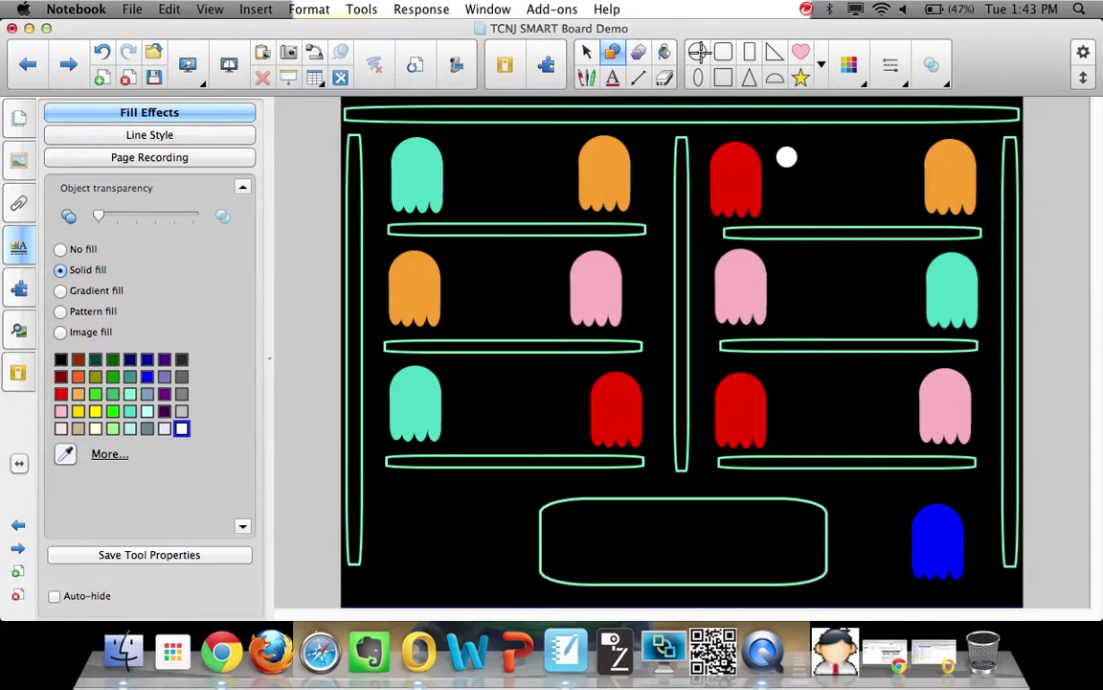
Step: Draw a smaller black-filled circle as a pupil on the white circle and group the two into one eye
{"action": "left_click", "coordinate": [698, 53]}
{"action": "left_click", "coordinate": [849, 67]}
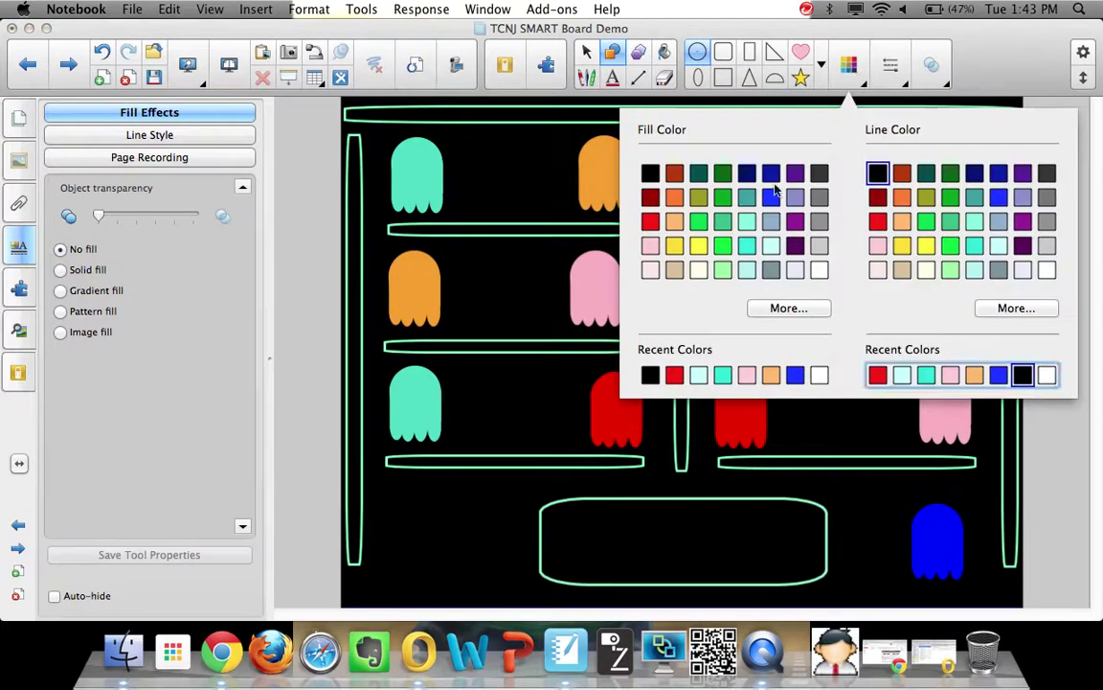
{"action": "left_click", "coordinate": [650, 173]}
{"action": "left_click", "coordinate": [847, 63]}
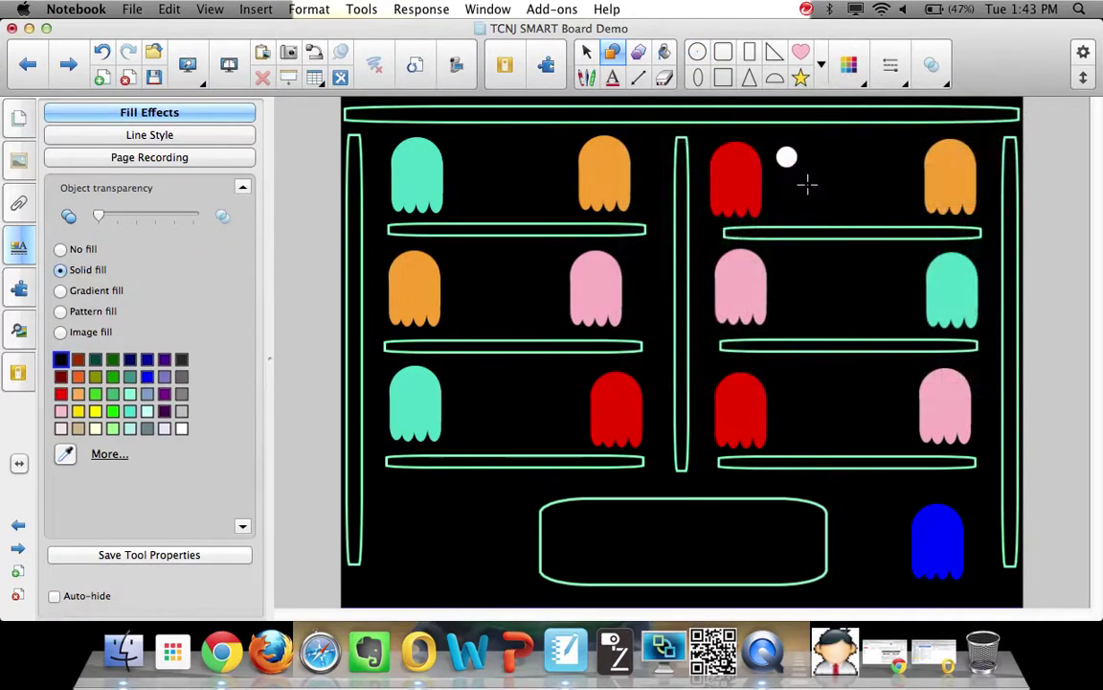
{"action": "left_click_drag", "start_coordinate": [787, 151], "coordinate": [786, 156]}
{"action": "left_click", "coordinate": [586, 51]}
{"action": "left_click_drag", "start_coordinate": [786, 154], "coordinate": [801, 159]}
{"action": "left_click", "coordinate": [797, 161]}
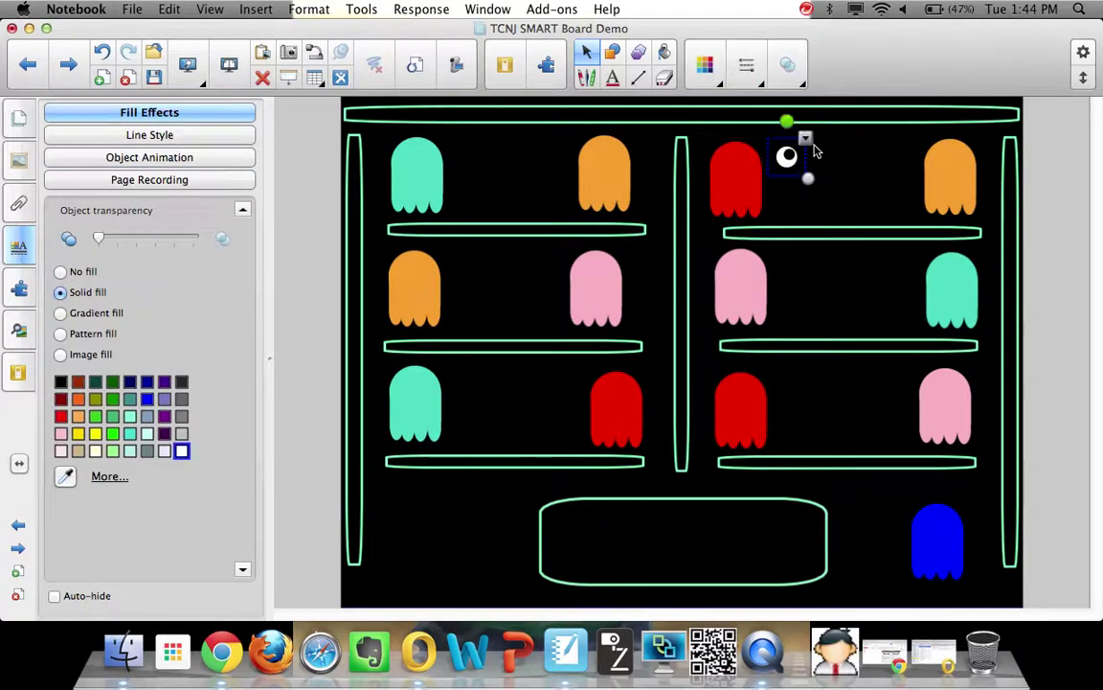
Step: Paste a copy of the eye beside the first one and flip it up/down
{"action": "key", "text": "super+v"}
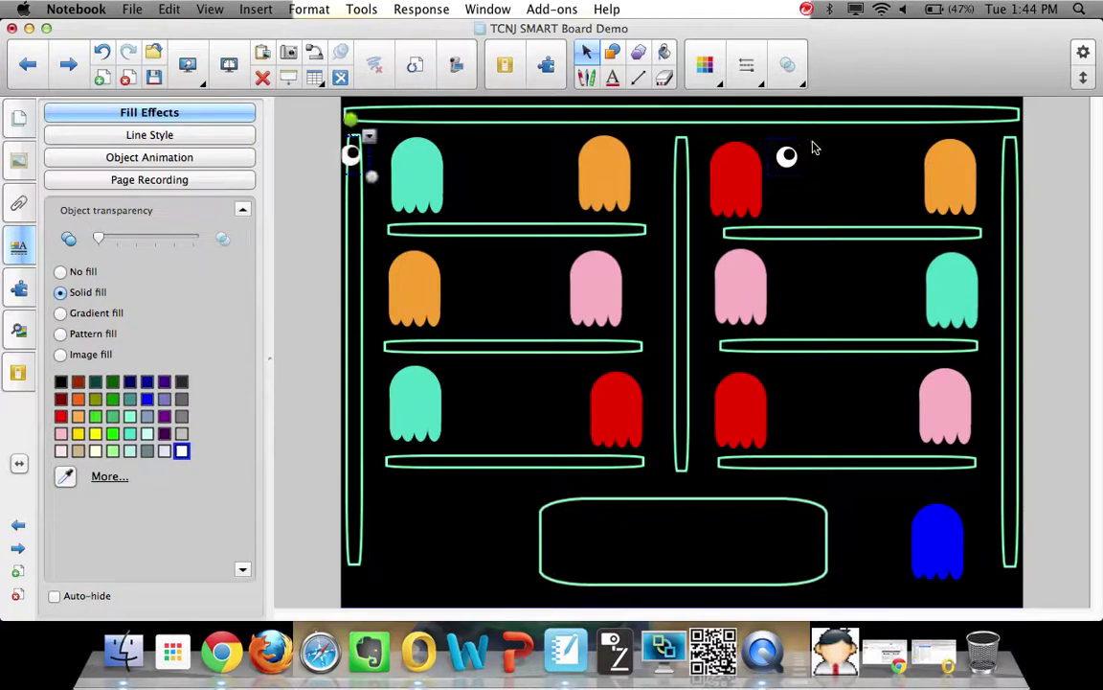
{"action": "left_click_drag", "start_coordinate": [353, 151], "coordinate": [821, 156]}
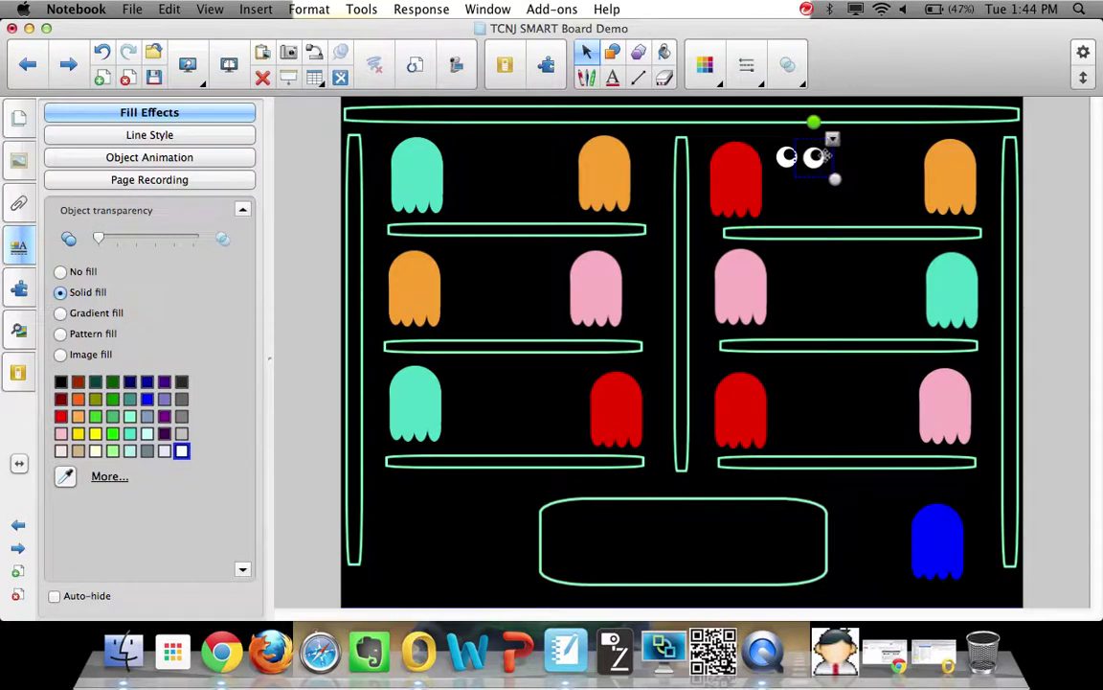
{"action": "left_click", "coordinate": [832, 141]}
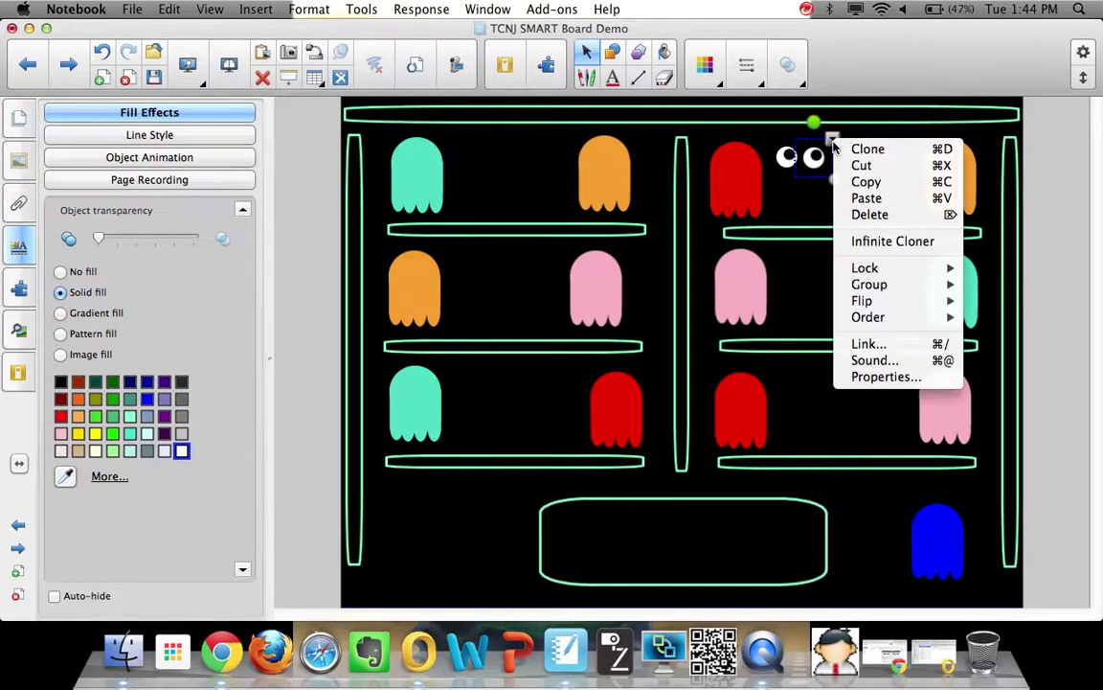
{"action": "mouse_move", "coordinate": [879, 305]}
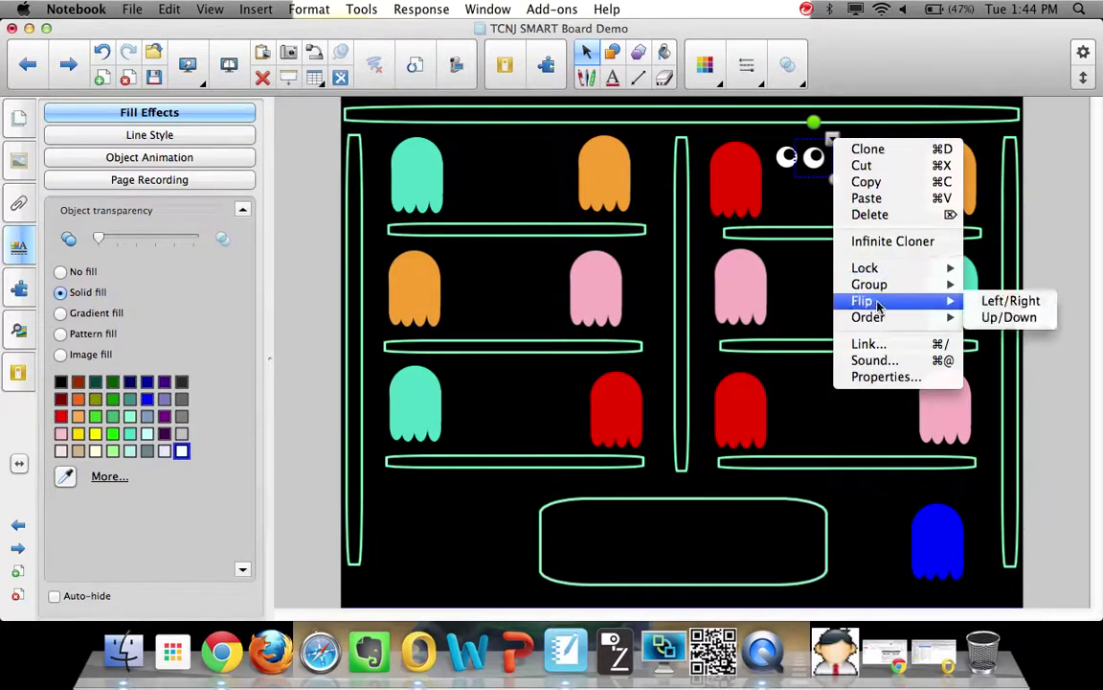
{"action": "left_click", "coordinate": [987, 318]}
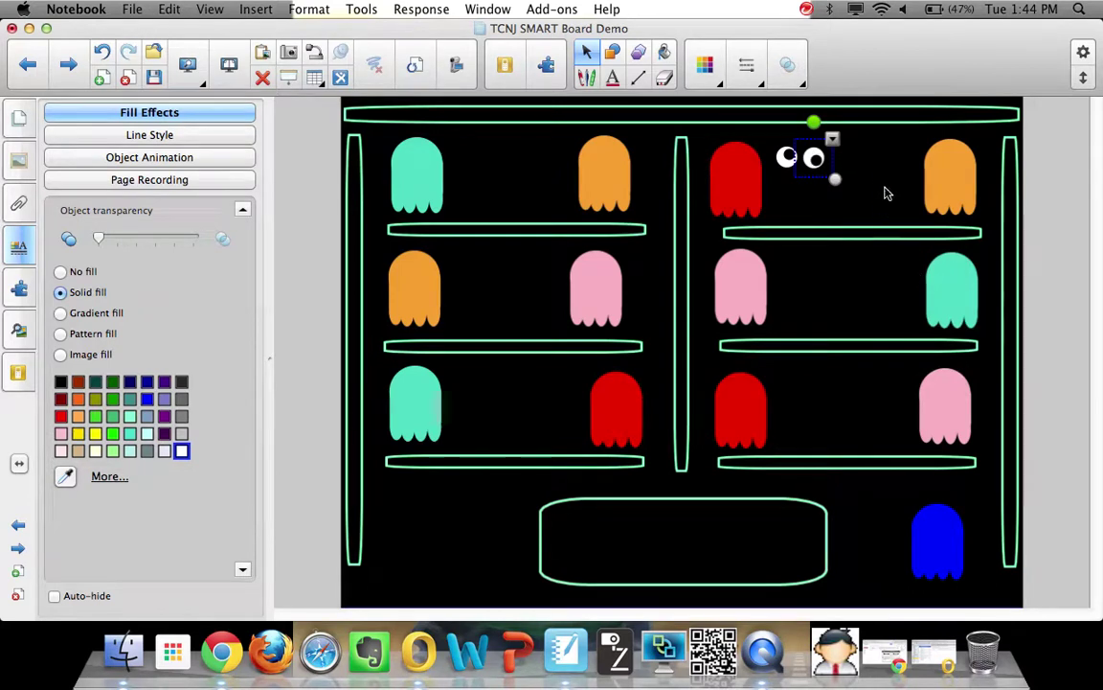
{"action": "left_click", "coordinate": [867, 165]}
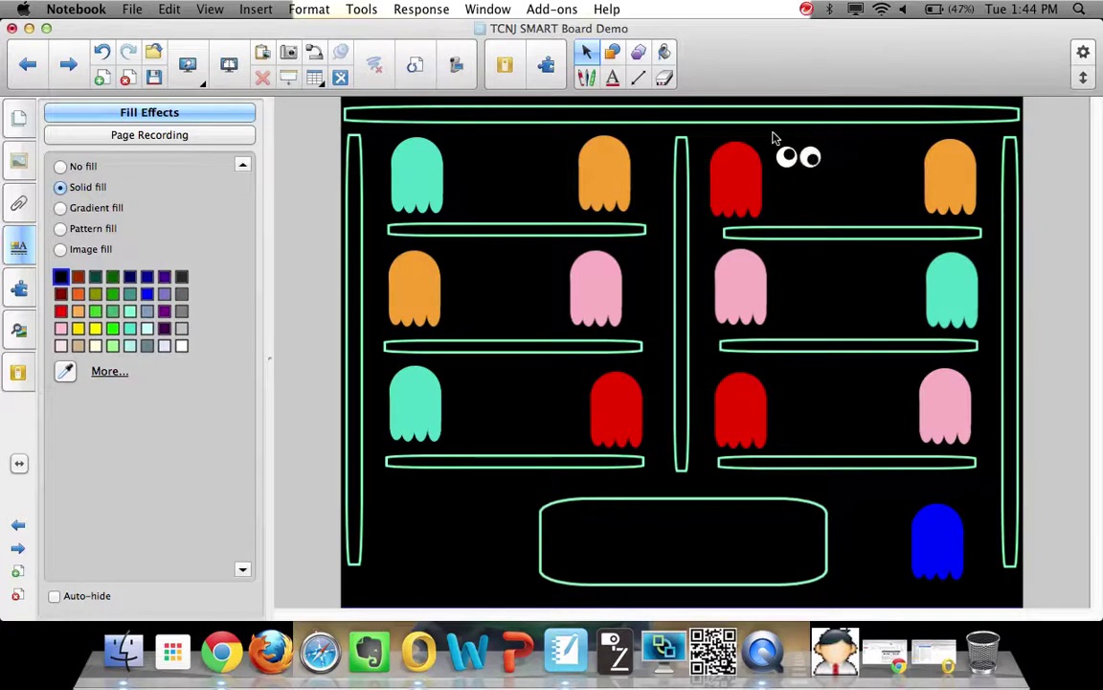
Step: Group the two eyes and place eye pairs on the turquoise and orange ghosts in the top row's left half
{"action": "left_click", "coordinate": [800, 158]}
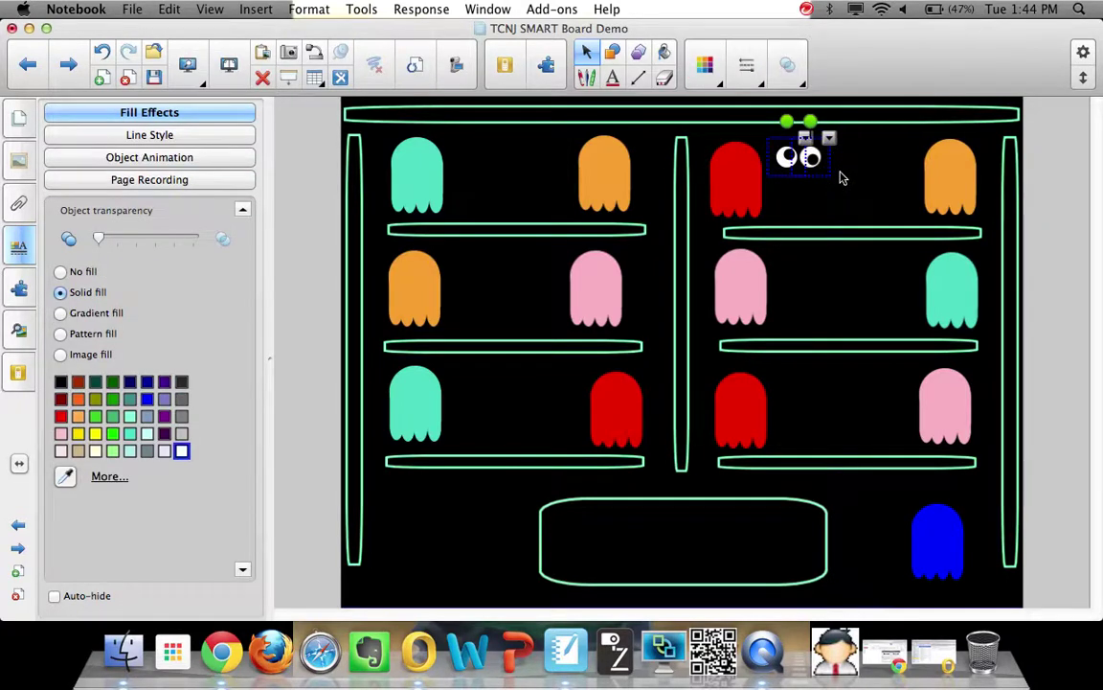
{"action": "key", "text": "super+g"}
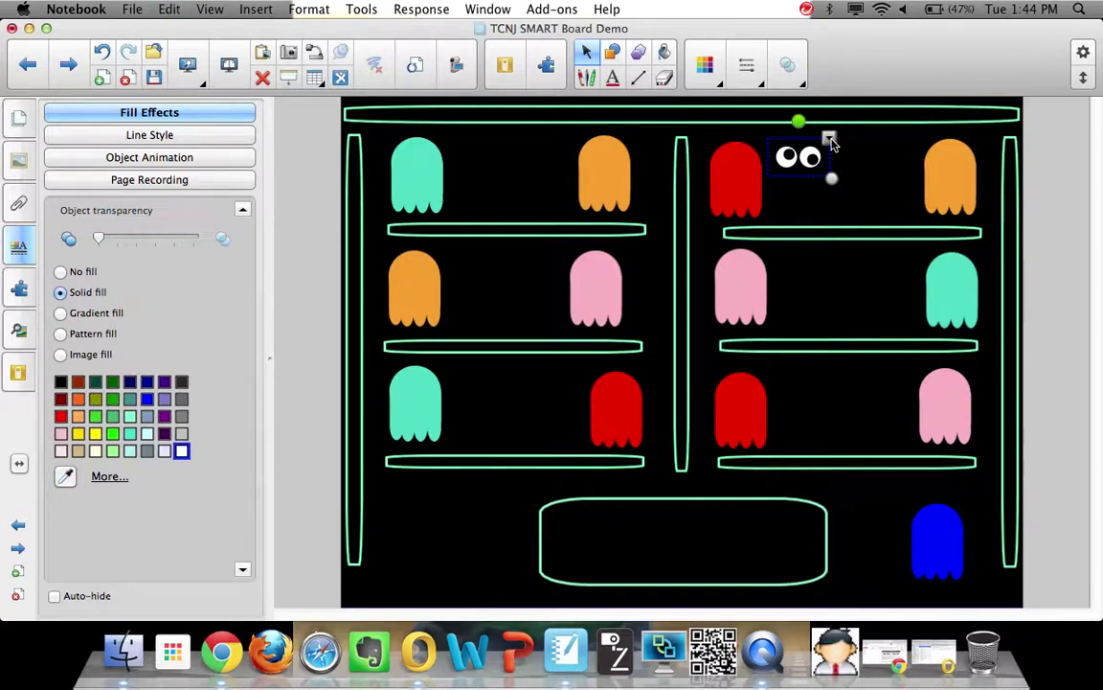
{"action": "left_click_drag", "start_coordinate": [832, 144], "coordinate": [322, 118]}
{"action": "left_click_drag", "start_coordinate": [375, 155], "coordinate": [442, 153]}
{"action": "left_click_drag", "start_coordinate": [807, 160], "coordinate": [601, 168]}
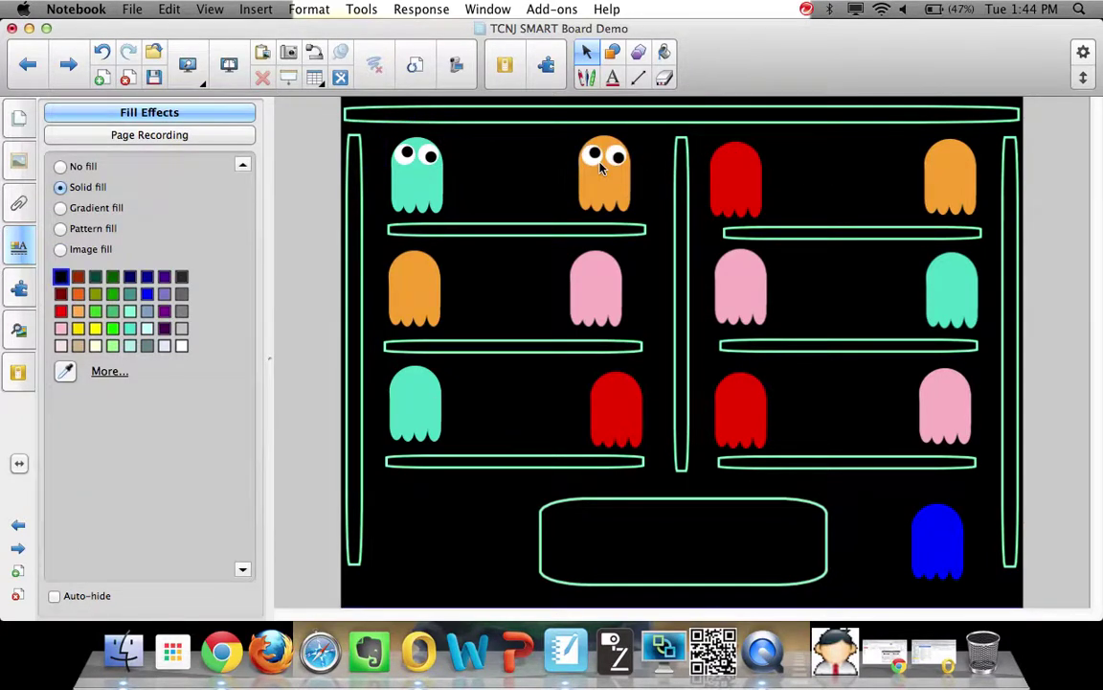
Step: Paste eye pairs onto the second-row orange and pink ghosts and the third-row turquoise and red ghosts in the left half
{"action": "key", "text": "super+v"}
{"action": "left_click_drag", "start_coordinate": [372, 153], "coordinate": [444, 291]}
{"action": "key", "text": "super+v"}
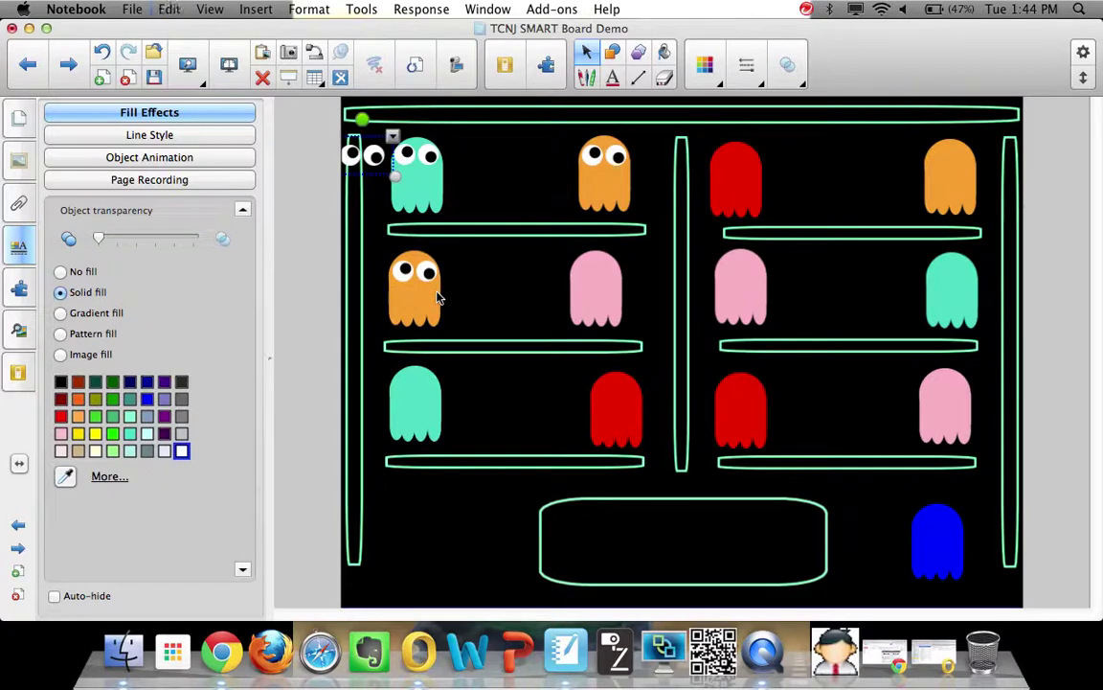
{"action": "left_click_drag", "start_coordinate": [374, 155], "coordinate": [628, 286]}
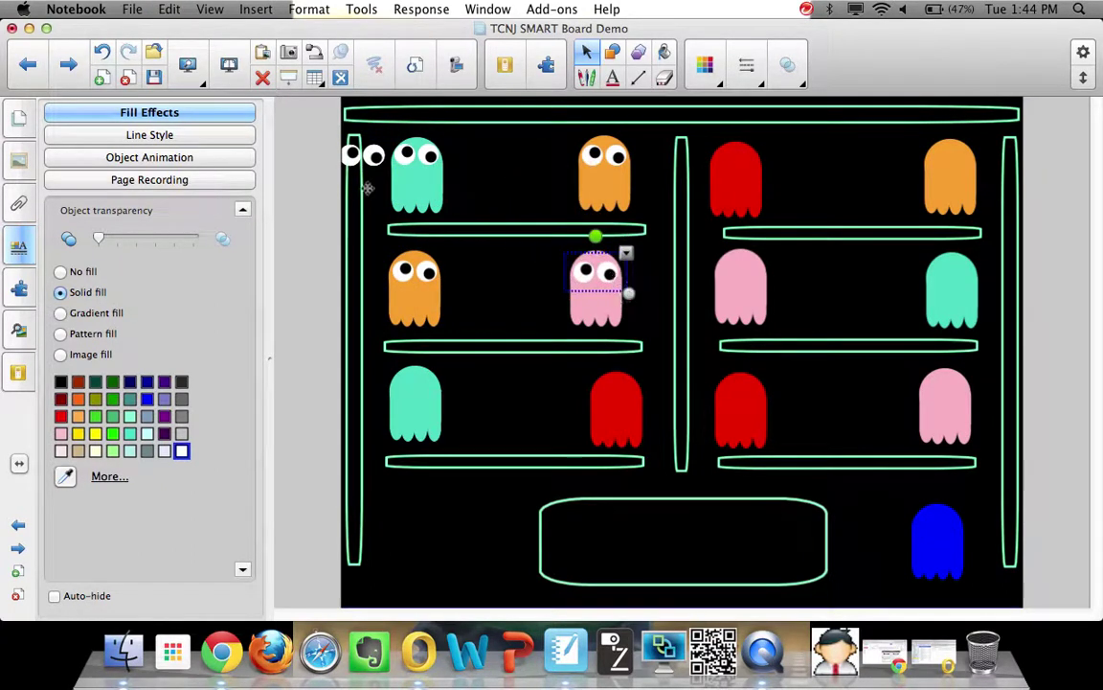
{"action": "left_click_drag", "start_coordinate": [379, 156], "coordinate": [433, 398]}
{"action": "left_click_drag", "start_coordinate": [383, 161], "coordinate": [638, 399]}
Step: Paste eye pairs onto the red, pink and red ghosts in the column just right of the central divider
{"action": "left_click_drag", "start_coordinate": [376, 155], "coordinate": [756, 160]}
{"action": "left_click_drag", "start_coordinate": [373, 153], "coordinate": [758, 273]}
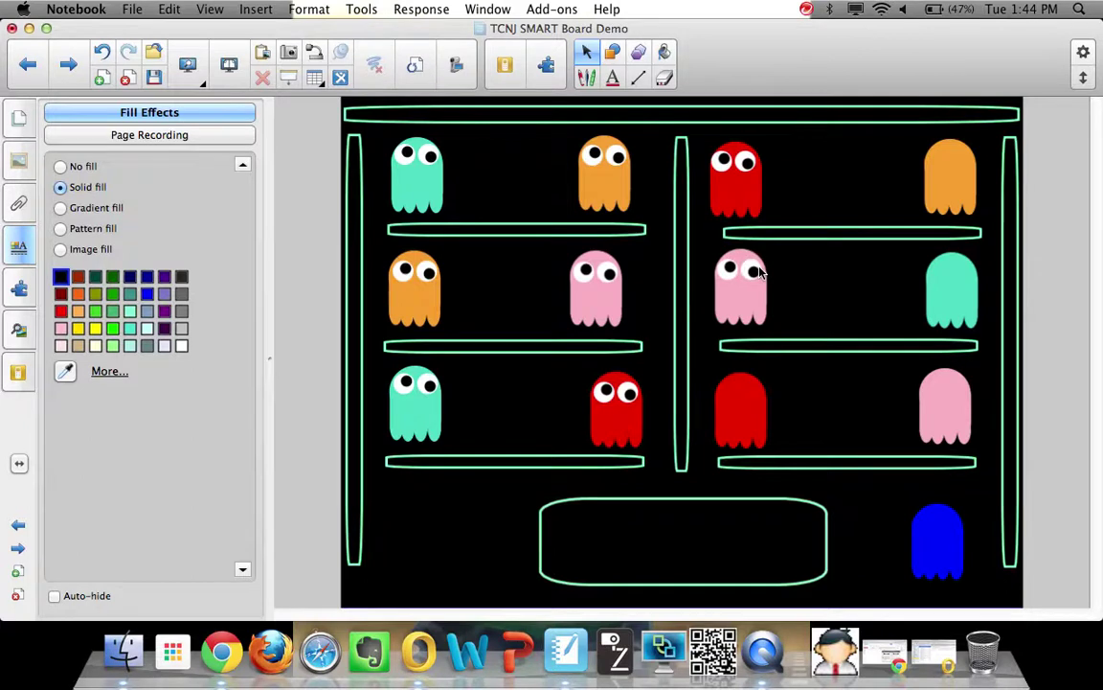
{"action": "key", "text": "super+v"}
{"action": "left_click_drag", "start_coordinate": [375, 156], "coordinate": [778, 412]}
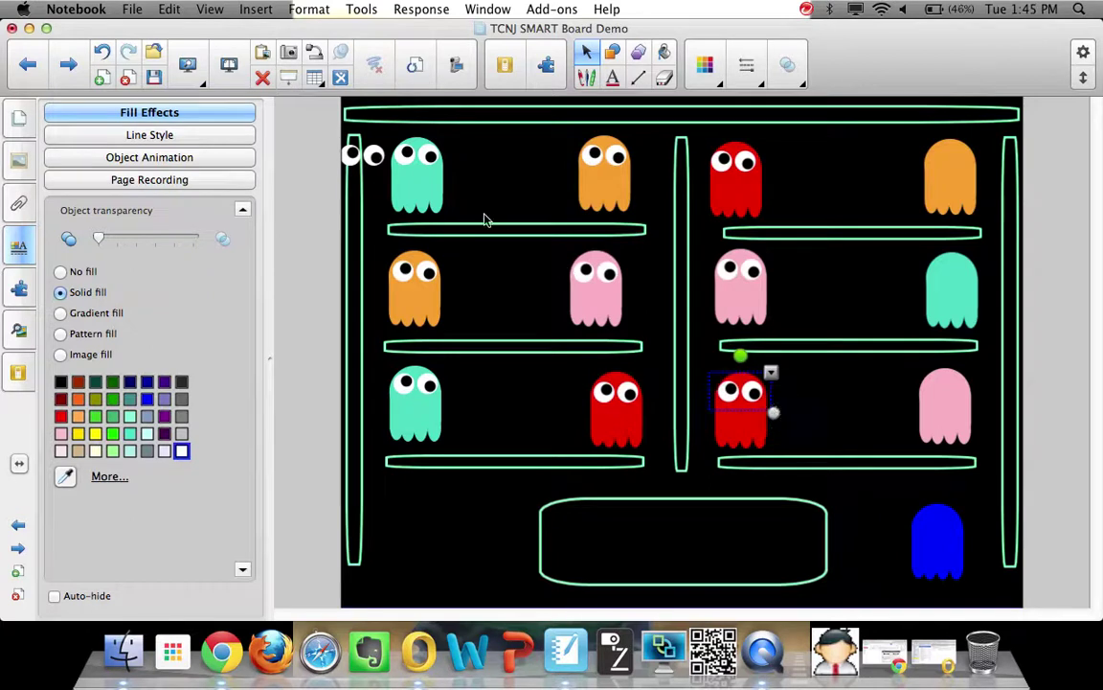
Step: Paste eye pairs onto the orange, turquoise and pink ghosts in the far-right column and onto the blue ghost
{"action": "left_click_drag", "start_coordinate": [347, 154], "coordinate": [979, 161]}
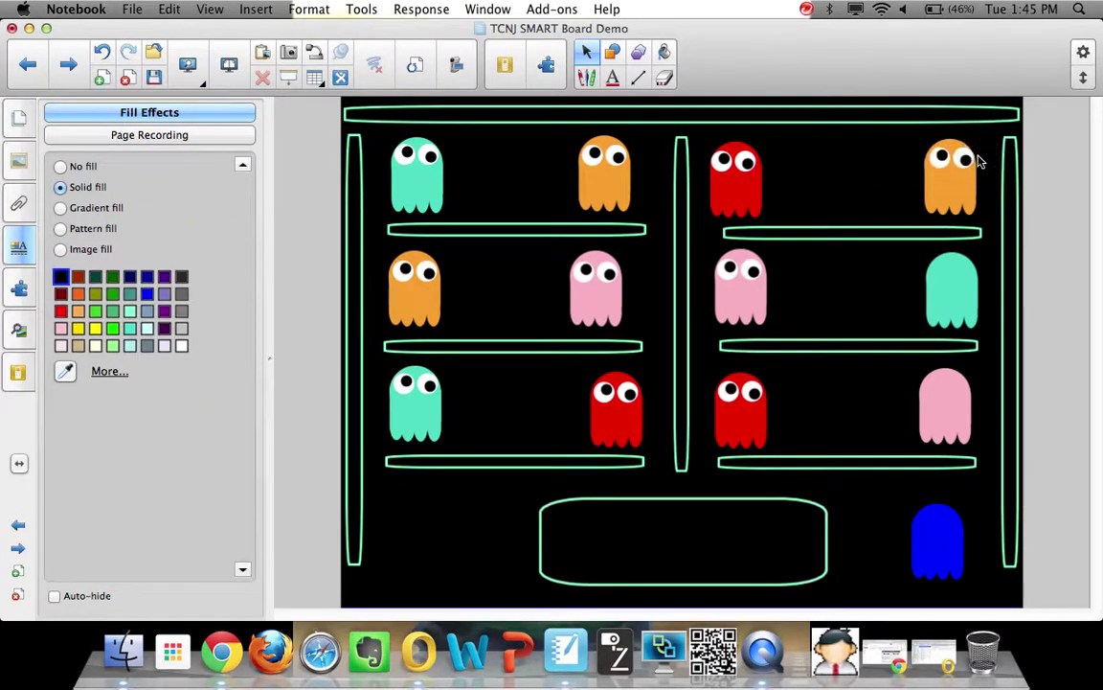
{"action": "key", "text": "super+v"}
{"action": "left_click_drag", "start_coordinate": [376, 154], "coordinate": [968, 274]}
{"action": "left_click_drag", "start_coordinate": [373, 158], "coordinate": [962, 401]}
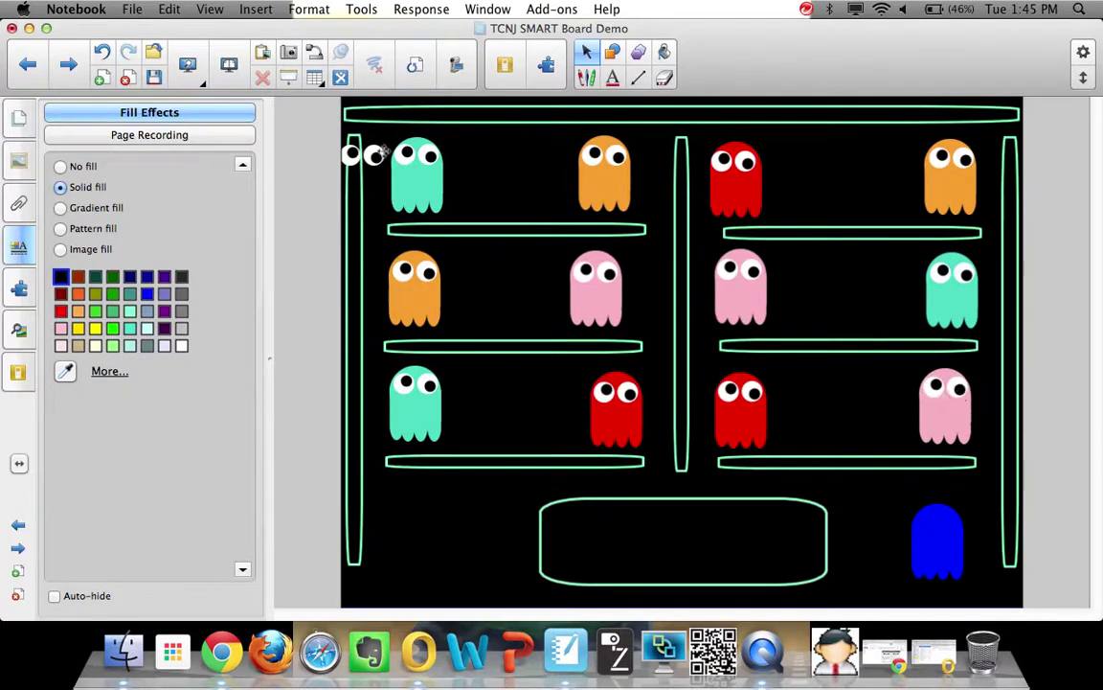
{"action": "left_click_drag", "start_coordinate": [371, 152], "coordinate": [937, 520]}
{"action": "left_click_drag", "start_coordinate": [893, 449], "coordinate": [955, 529]}
Step: Select all twelve ghosts in the three maze rows with their eyes and lock them in place
{"action": "left_click_drag", "start_coordinate": [382, 495], "coordinate": [887, 269]}
{"action": "left_click_drag", "start_coordinate": [953, 230], "coordinate": [990, 132]}
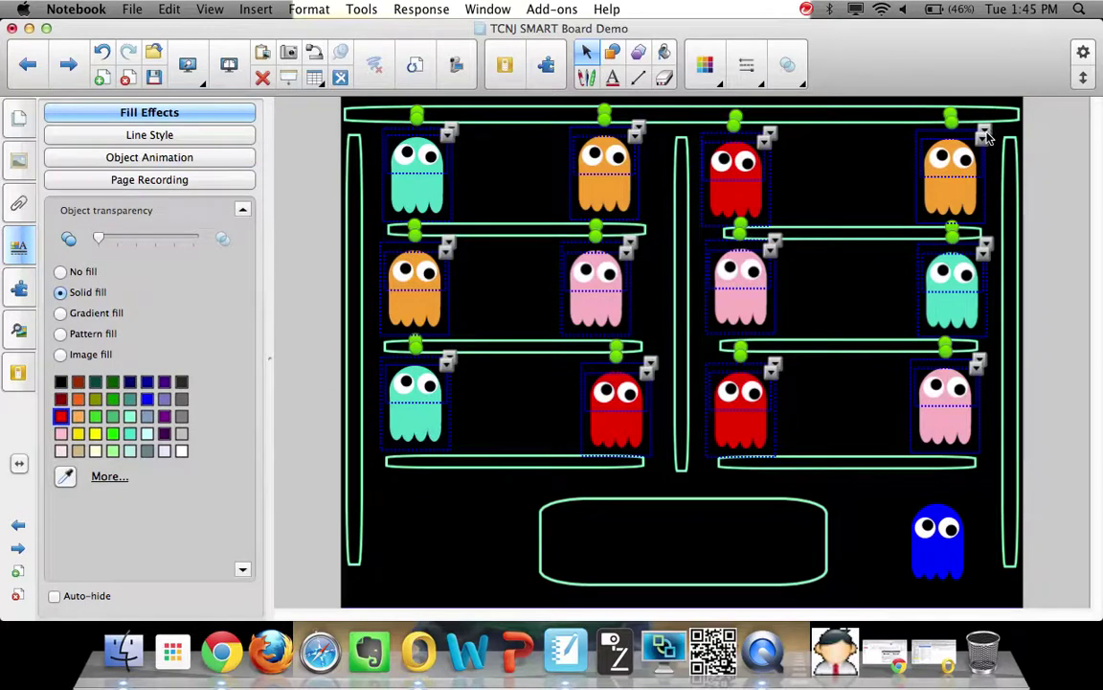
{"action": "left_click", "coordinate": [982, 138]}
{"action": "mouse_move", "coordinate": [915, 266]}
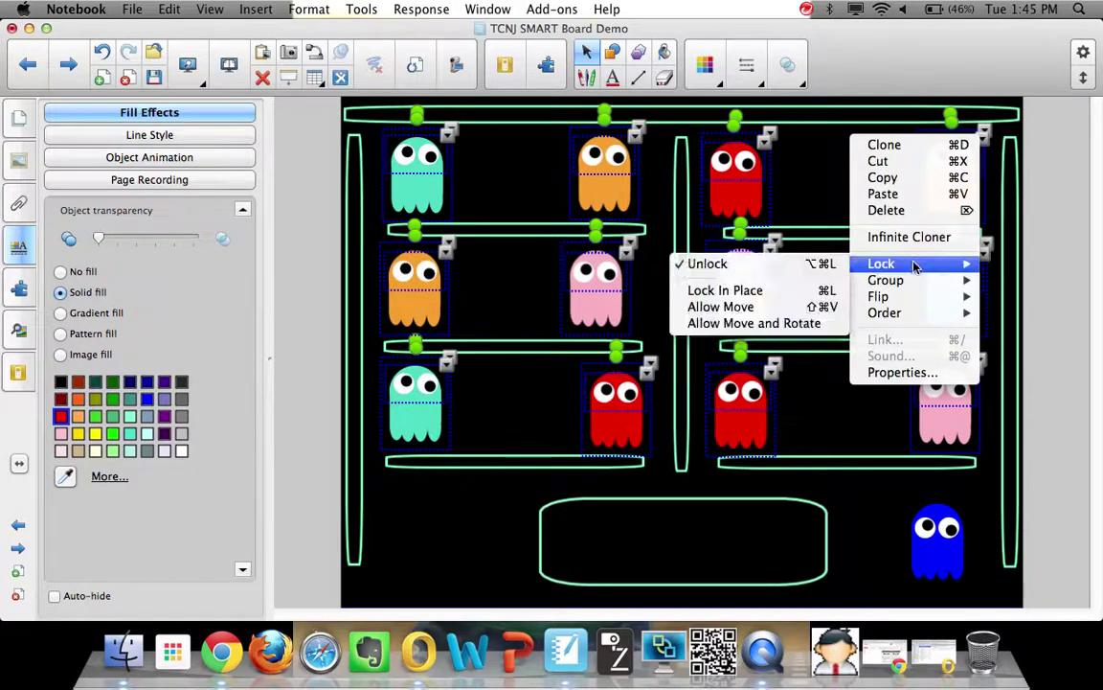
{"action": "left_click", "coordinate": [780, 291]}
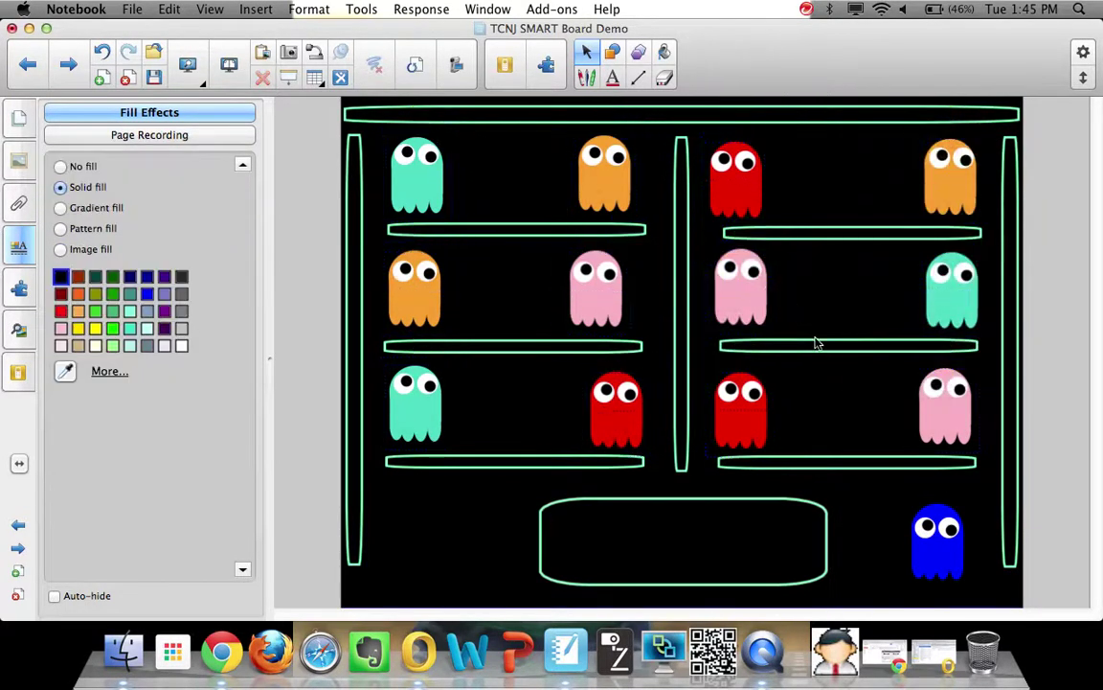
Step: Copy the blue ghost and place copies over the top-row orange, second-row orange and pink, and third-row turquoise ghosts in the left half and the far-right pink ghost
{"action": "left_click", "coordinate": [935, 531]}
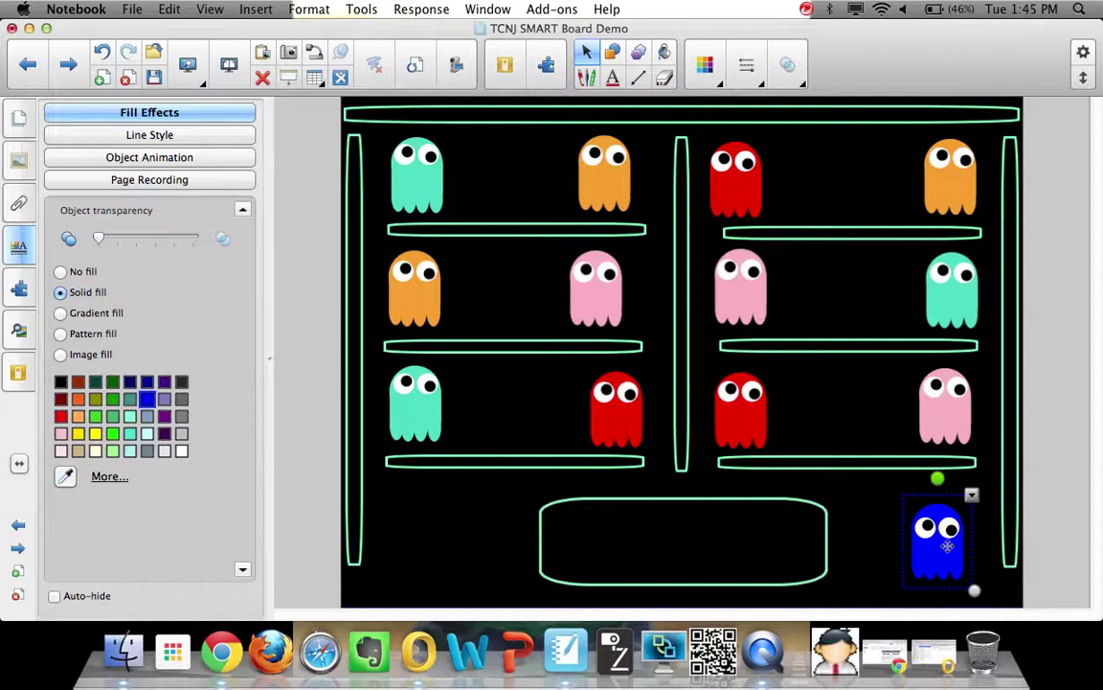
{"action": "key", "text": "super+c"}
{"action": "key", "text": "super+v"}
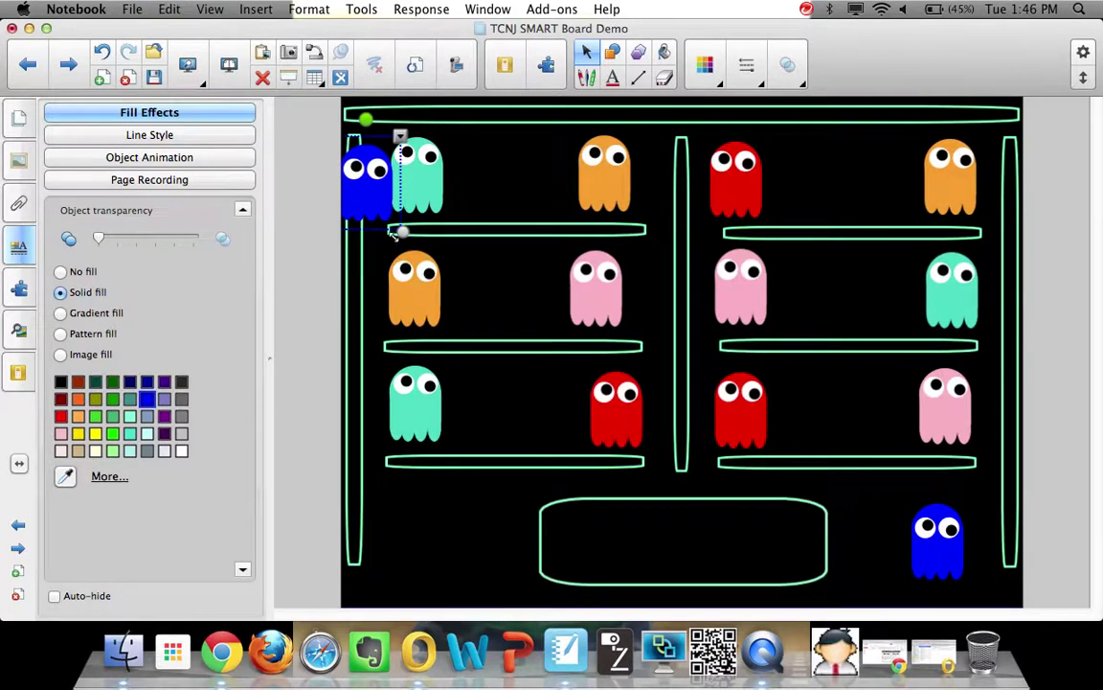
{"action": "left_click_drag", "start_coordinate": [406, 197], "coordinate": [644, 190]}
{"action": "left_click_drag", "start_coordinate": [362, 200], "coordinate": [428, 321]}
{"action": "left_click_drag", "start_coordinate": [365, 217], "coordinate": [418, 452]}
{"action": "left_click_drag", "start_coordinate": [364, 187], "coordinate": [959, 422]}
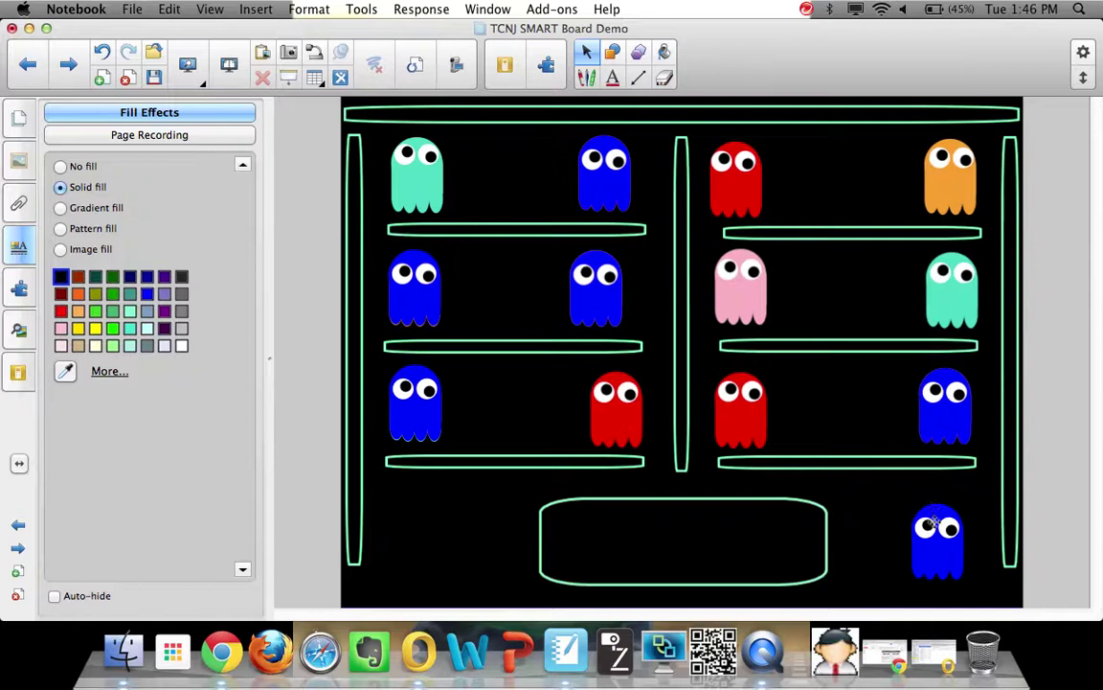
Step: Place blue ghost copies over the pink and top red ghosts just right of the central divider and delete the surplus blue ghost
{"action": "left_click_drag", "start_coordinate": [956, 543], "coordinate": [791, 274]}
{"action": "key", "text": "super+v"}
{"action": "left_click_drag", "start_coordinate": [362, 198], "coordinate": [748, 308]}
{"action": "left_click_drag", "start_coordinate": [377, 200], "coordinate": [807, 195]}
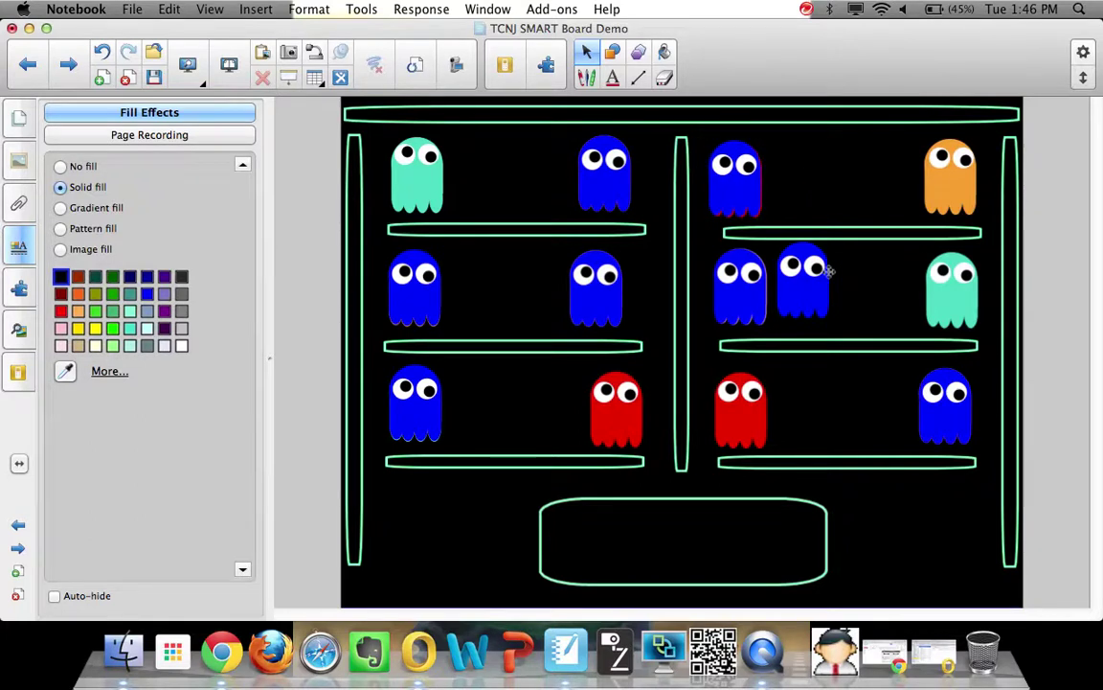
{"action": "left_click", "coordinate": [820, 290]}
{"action": "key", "text": "Delete"}
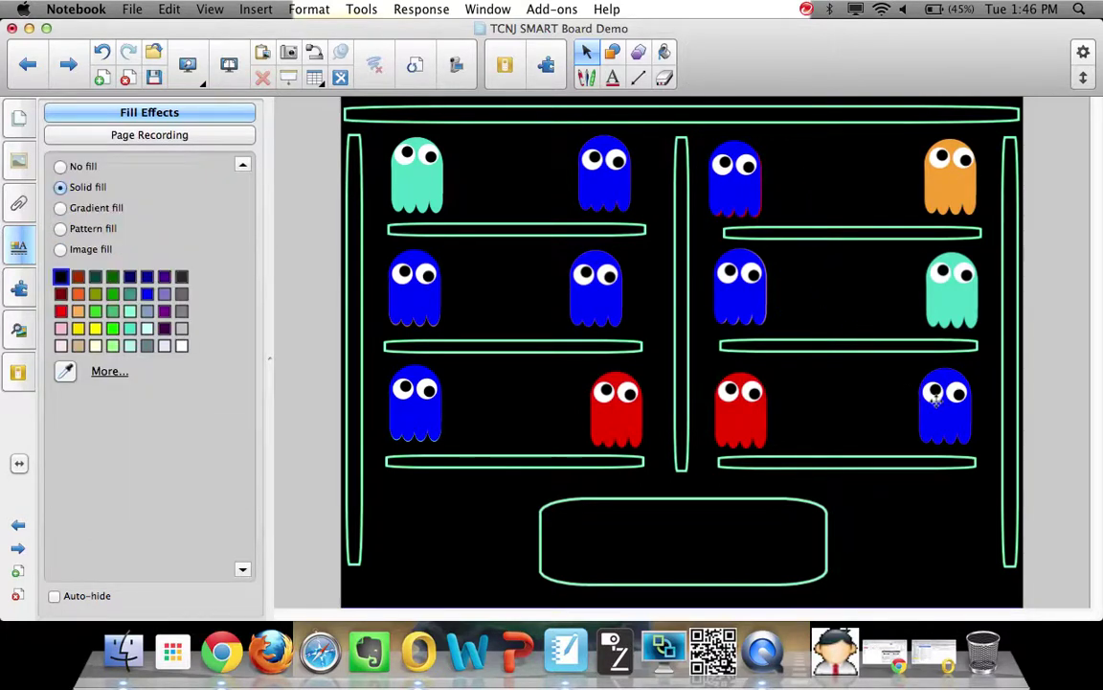
Step: Group the seven blue ghosts and move the group to the page's right edge, mostly off the page
{"action": "left_click", "coordinate": [936, 402]}
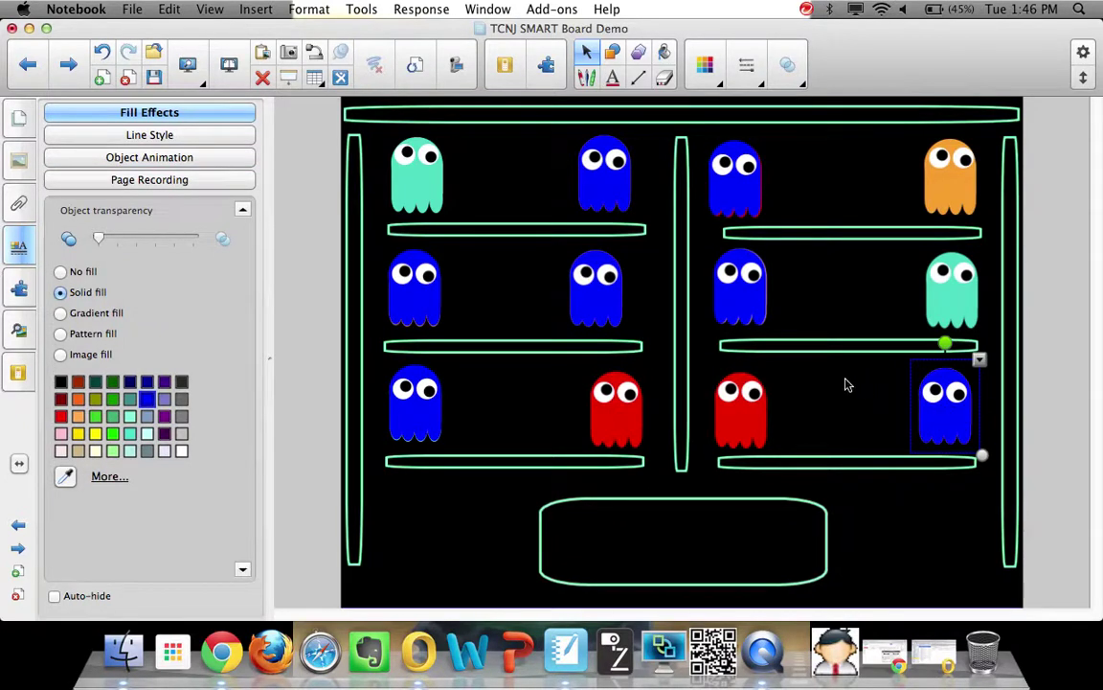
{"action": "left_click", "coordinate": [736, 288], "text": "super"}
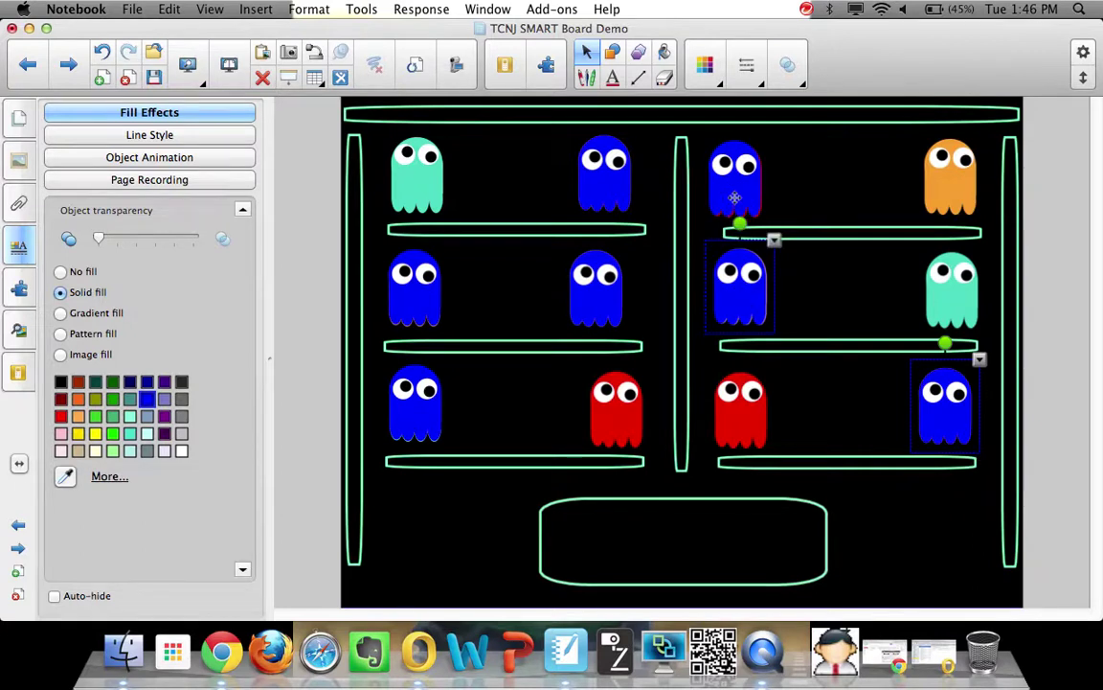
{"action": "left_click", "coordinate": [734, 187], "text": "super"}
{"action": "left_click", "coordinate": [618, 191], "text": "super"}
{"action": "left_click", "coordinate": [599, 303], "text": "super"}
{"action": "left_click", "coordinate": [414, 306], "text": "super"}
{"action": "left_click", "coordinate": [407, 397], "text": "super"}
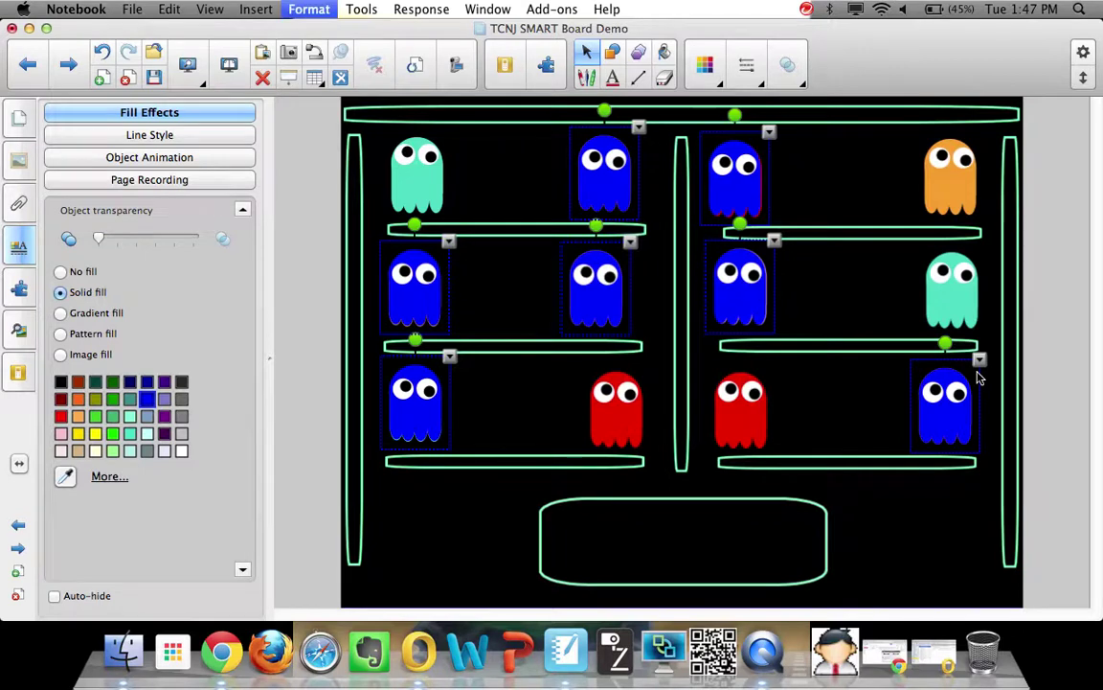
{"action": "key", "text": "super+g"}
{"action": "left_click_drag", "start_coordinate": [399, 426], "coordinate": [1015, 564]}
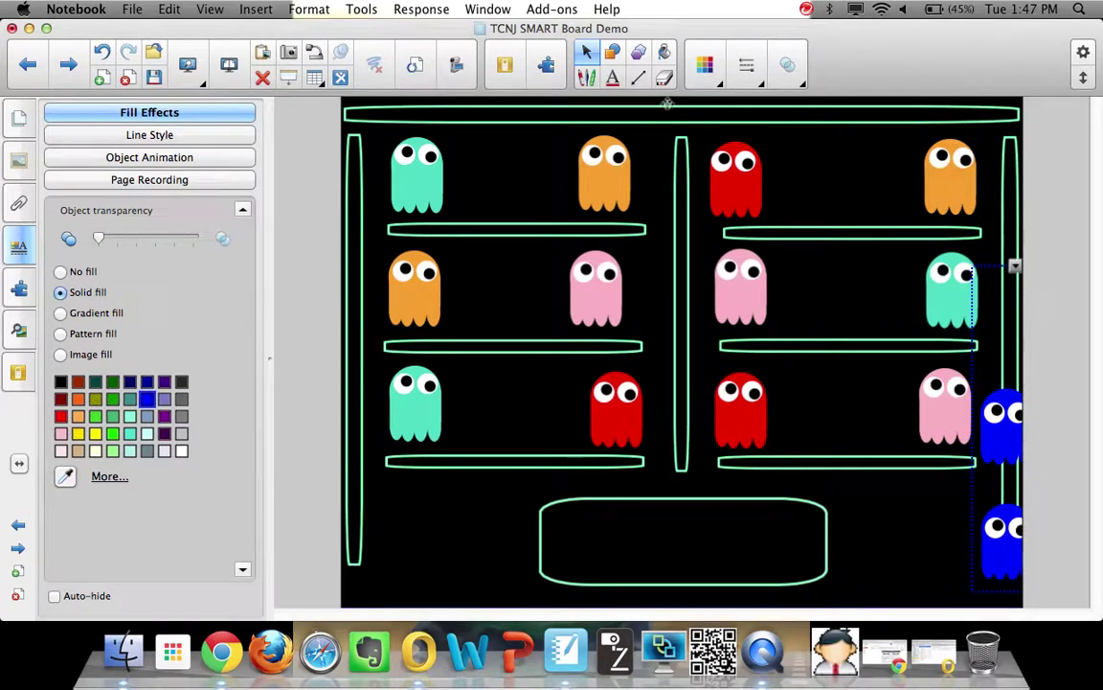
Step: Set the text to bold white and label the left half's top-row turquoise ghost 9 and orange ghost 15
{"action": "left_click", "coordinate": [617, 80]}
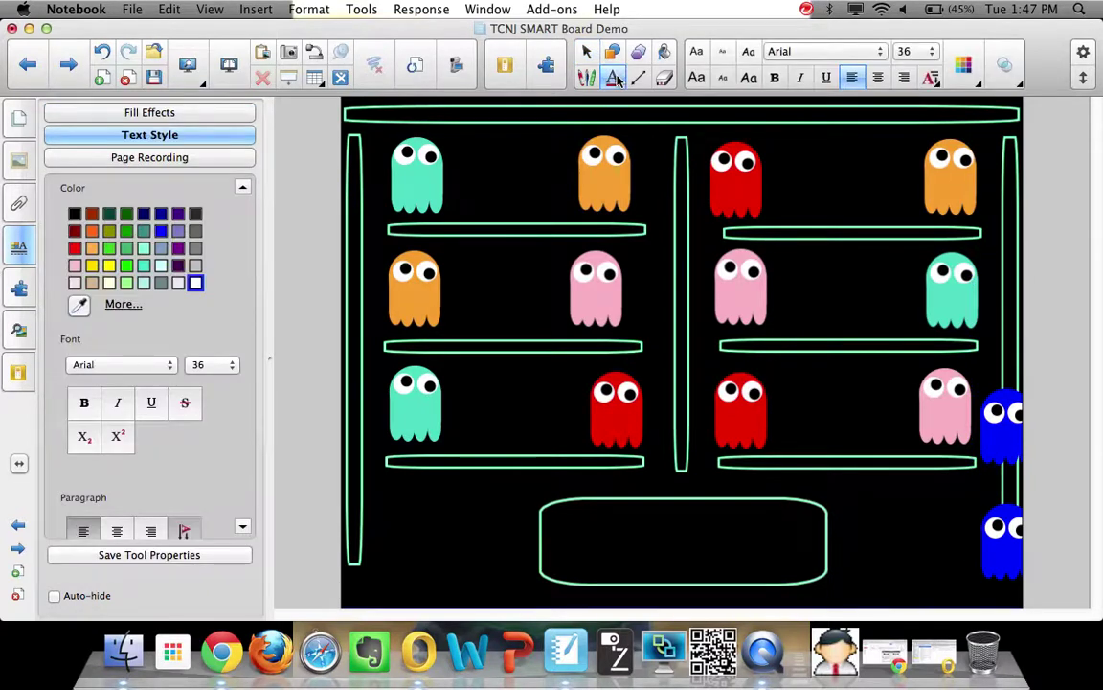
{"action": "left_click", "coordinate": [937, 72]}
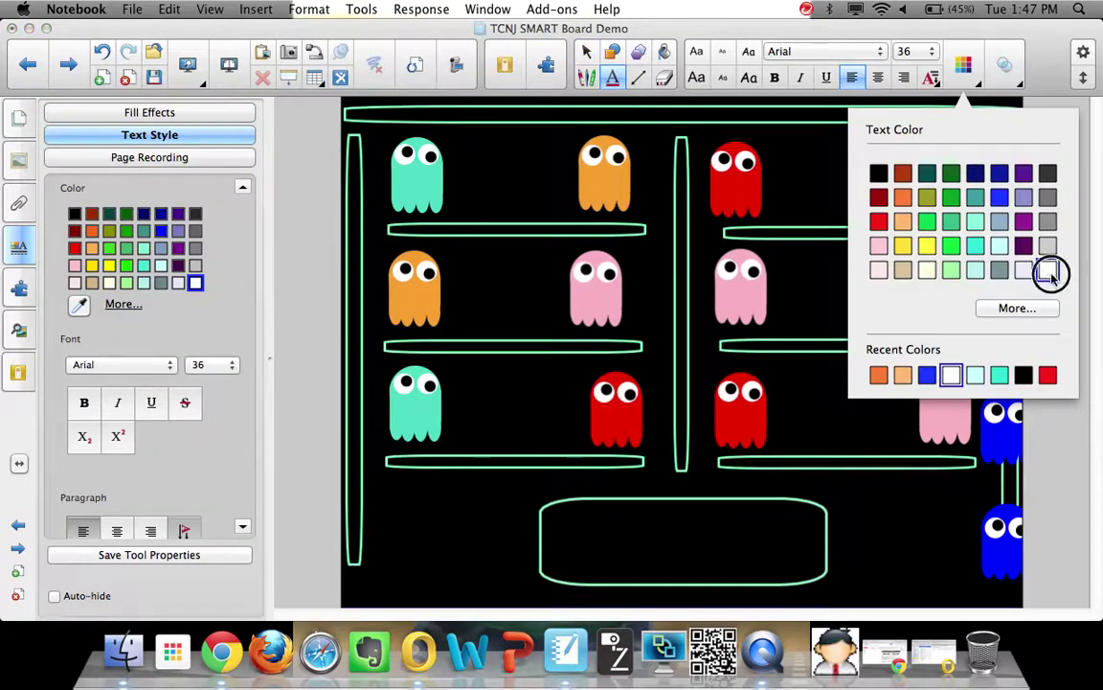
{"action": "left_click", "coordinate": [968, 67]}
{"action": "left_click", "coordinate": [777, 80]}
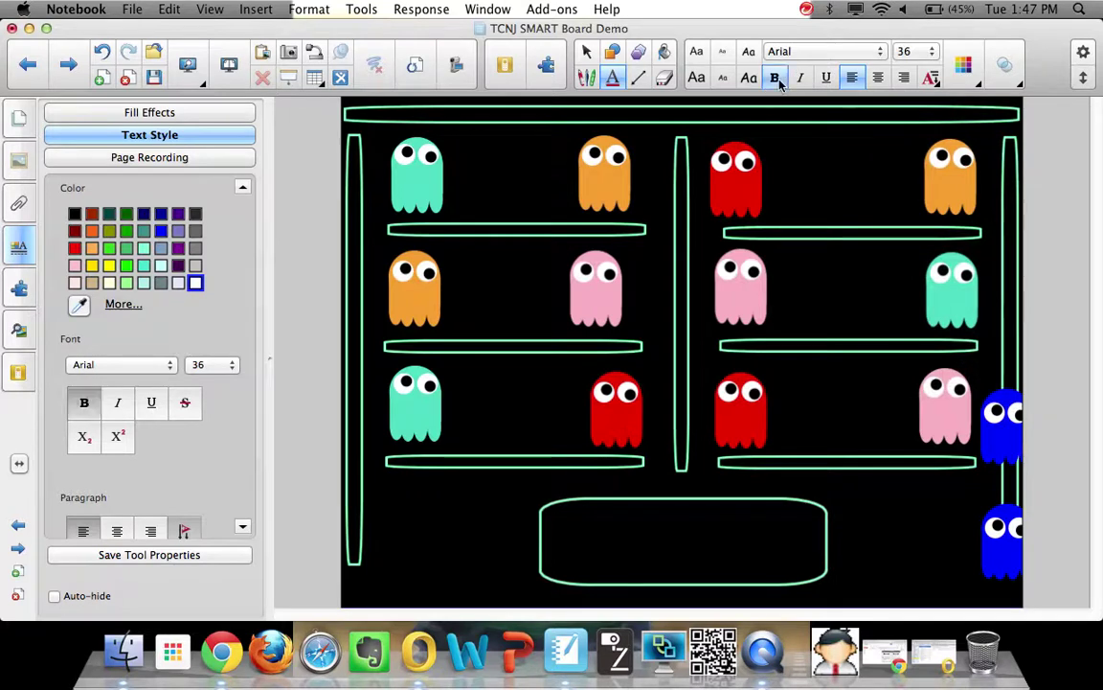
{"action": "left_click", "coordinate": [404, 182]}
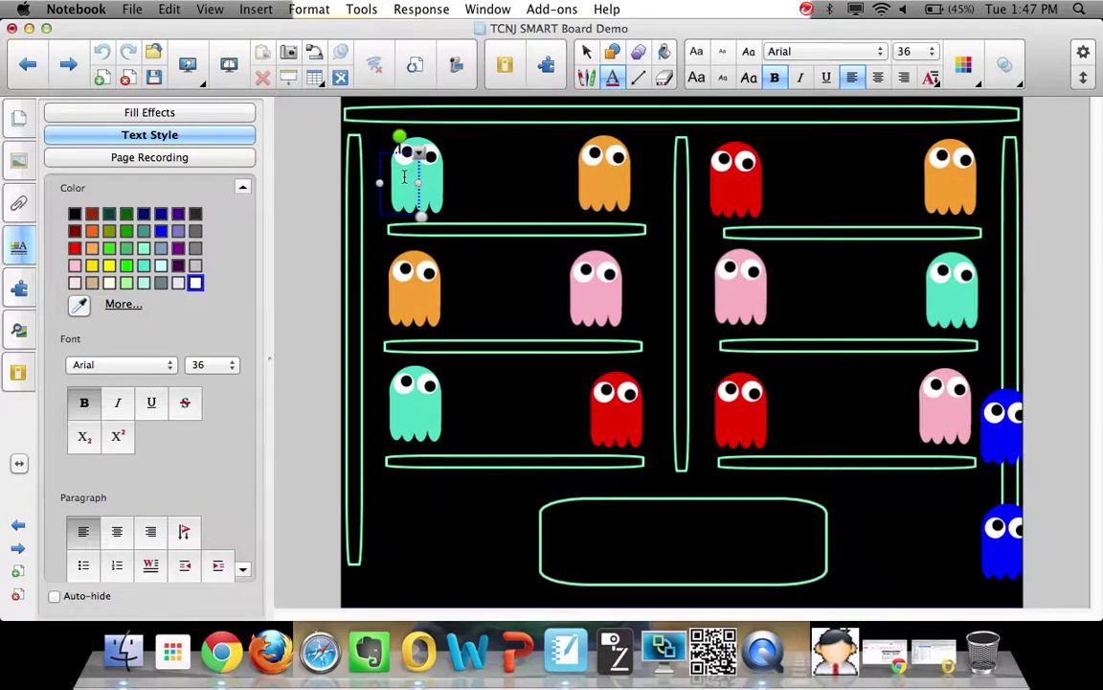
{"action": "type", "text": "9"}
{"action": "left_click", "coordinate": [615, 186]}
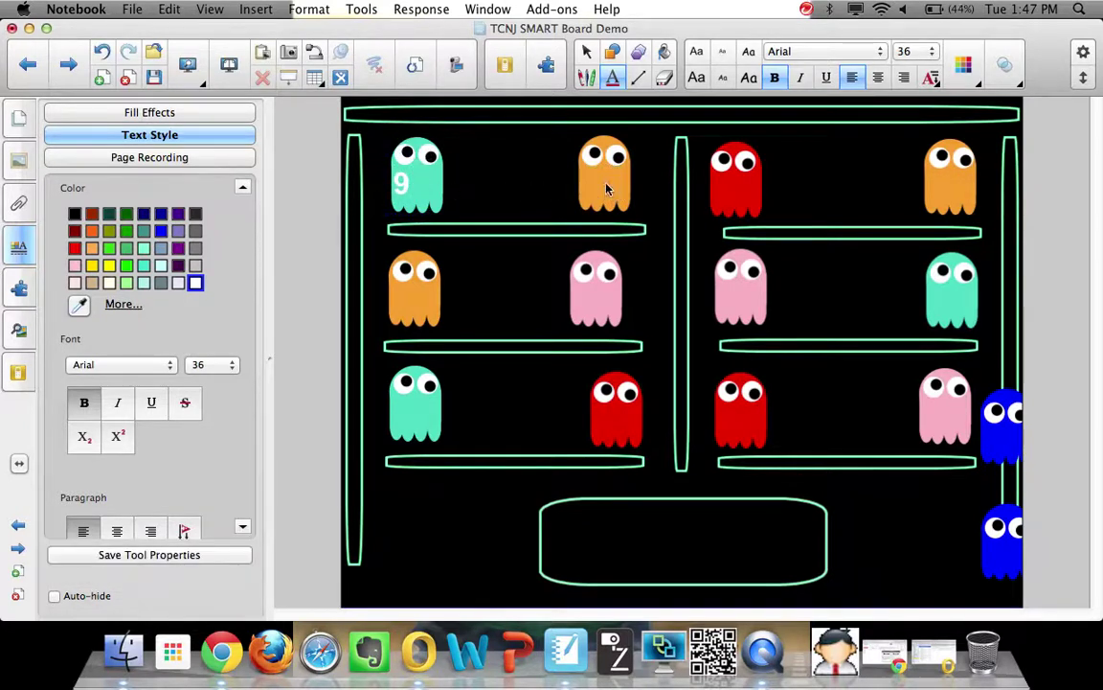
{"action": "left_click", "coordinate": [606, 189]}
{"action": "type", "text": "15"}
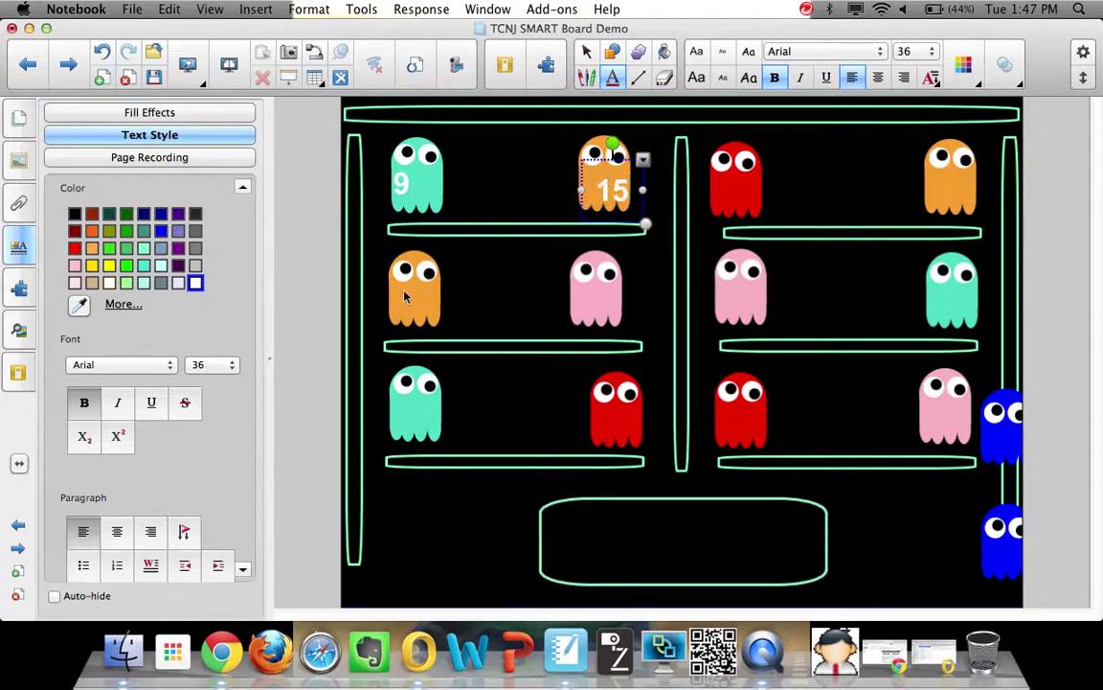
Step: Label both second-row ghosts in the left half, orange and pink, with the number 7
{"action": "left_click", "coordinate": [402, 297]}
{"action": "left_click", "coordinate": [402, 295]}
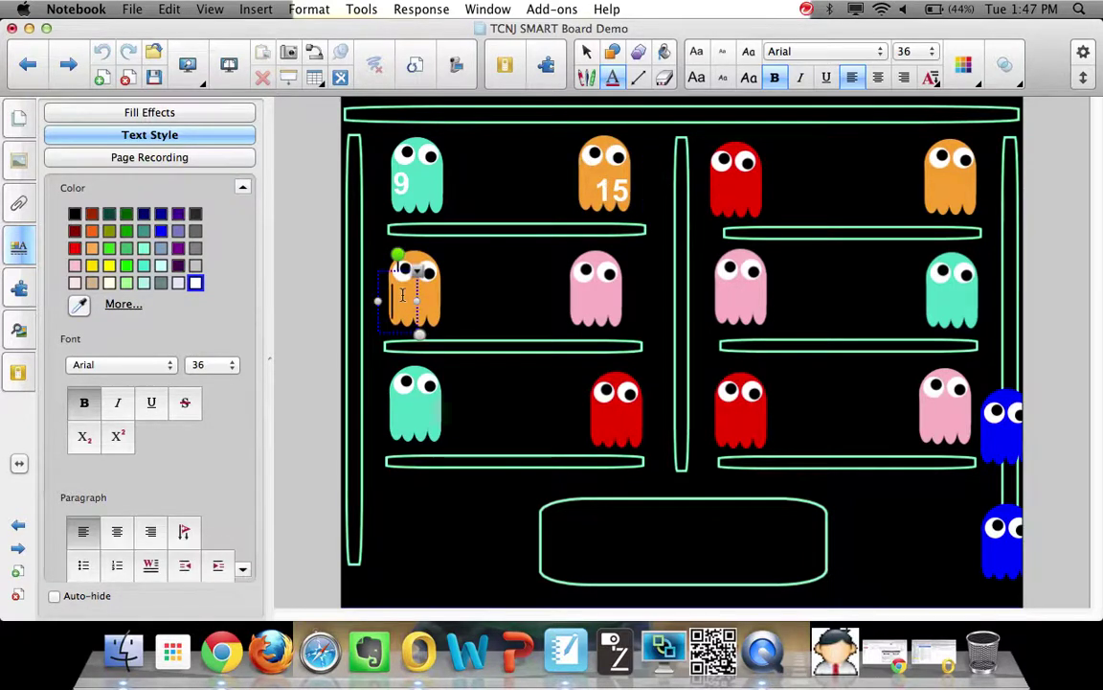
{"action": "type", "text": "7"}
{"action": "left_click", "coordinate": [587, 301]}
{"action": "left_click", "coordinate": [586, 297]}
{"action": "type", "text": "7"}
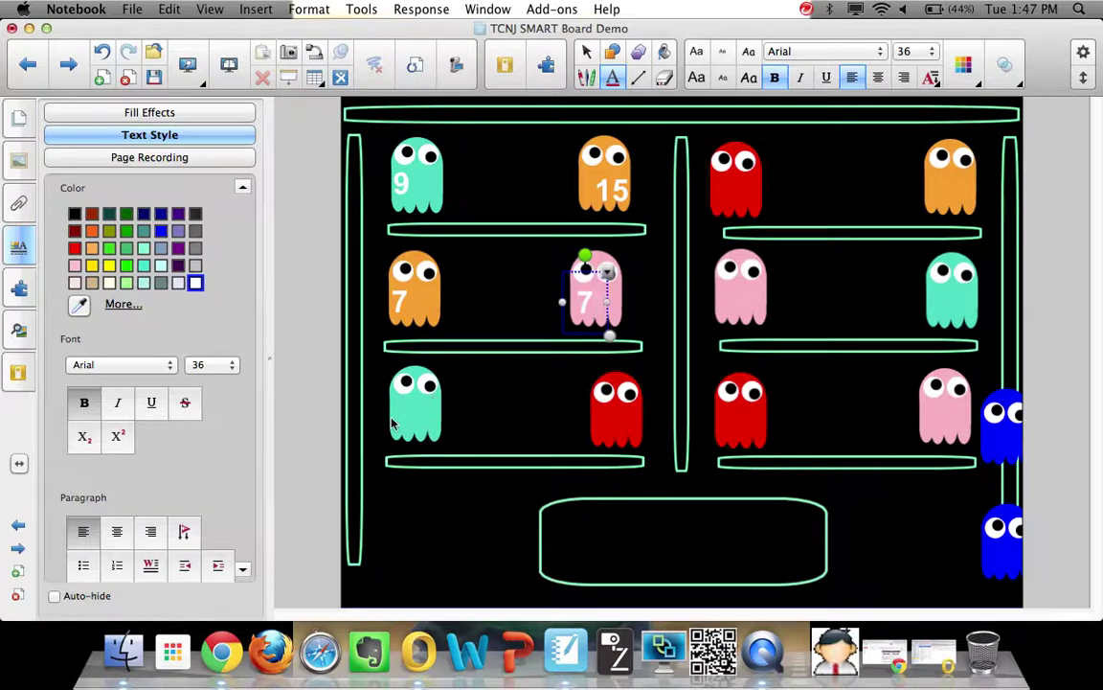
Step: Label the left half's third-row turquoise ghost 11 and red ghost 4
{"action": "left_click", "coordinate": [412, 407]}
{"action": "left_click", "coordinate": [409, 412]}
{"action": "type", "text": "11"}
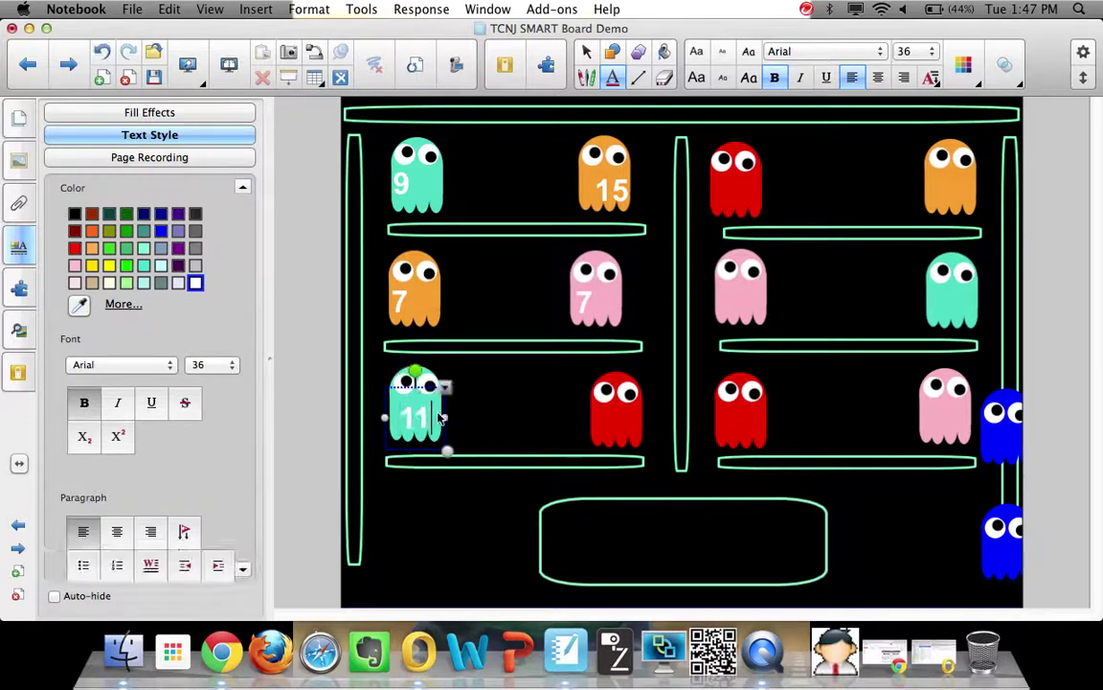
{"action": "left_click", "coordinate": [609, 418]}
{"action": "left_click", "coordinate": [607, 415]}
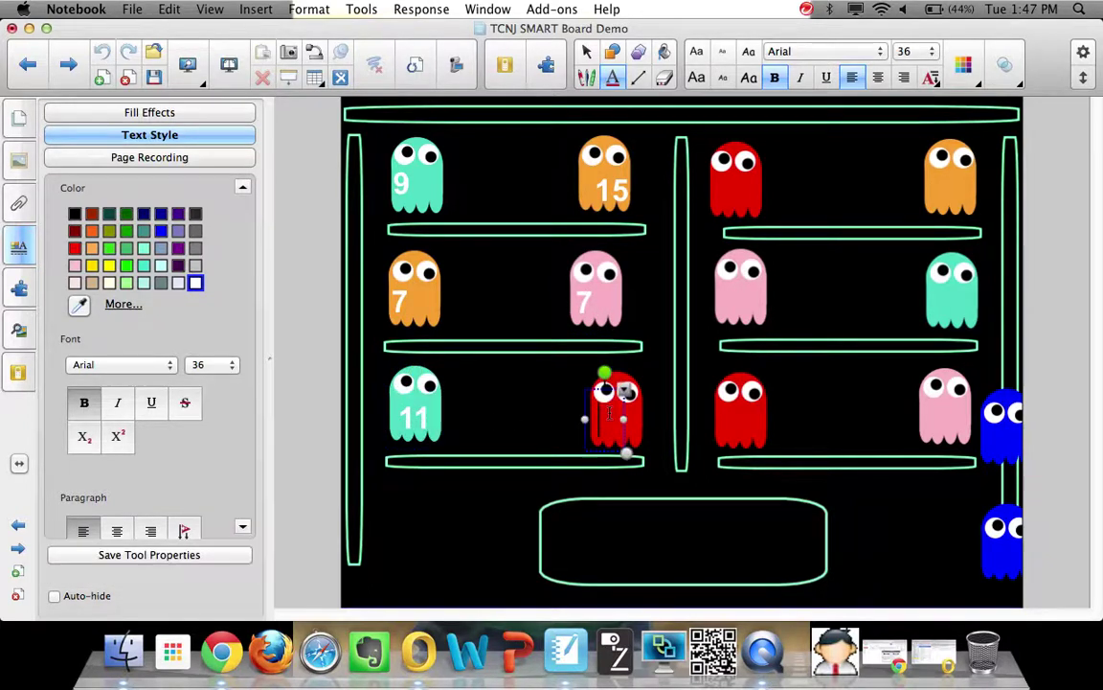
{"action": "type", "text": "4"}
Step: Label the right half's third-row red ghost 25 and pink ghost 27
{"action": "left_click", "coordinate": [728, 414]}
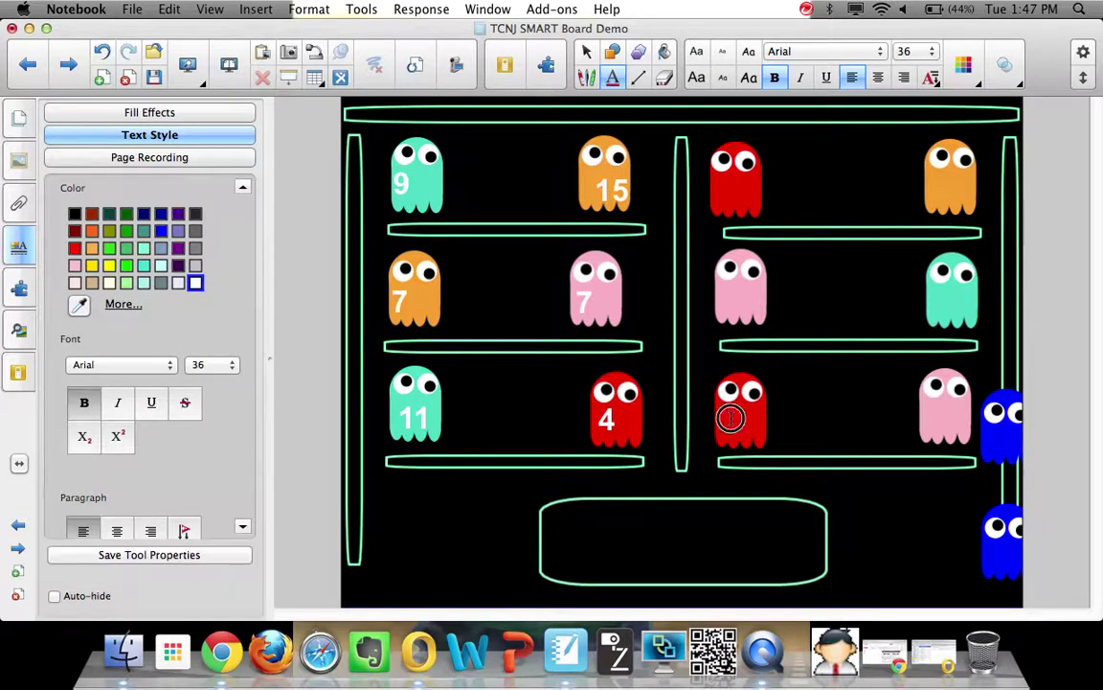
{"action": "left_click", "coordinate": [730, 417]}
{"action": "type", "text": "25"}
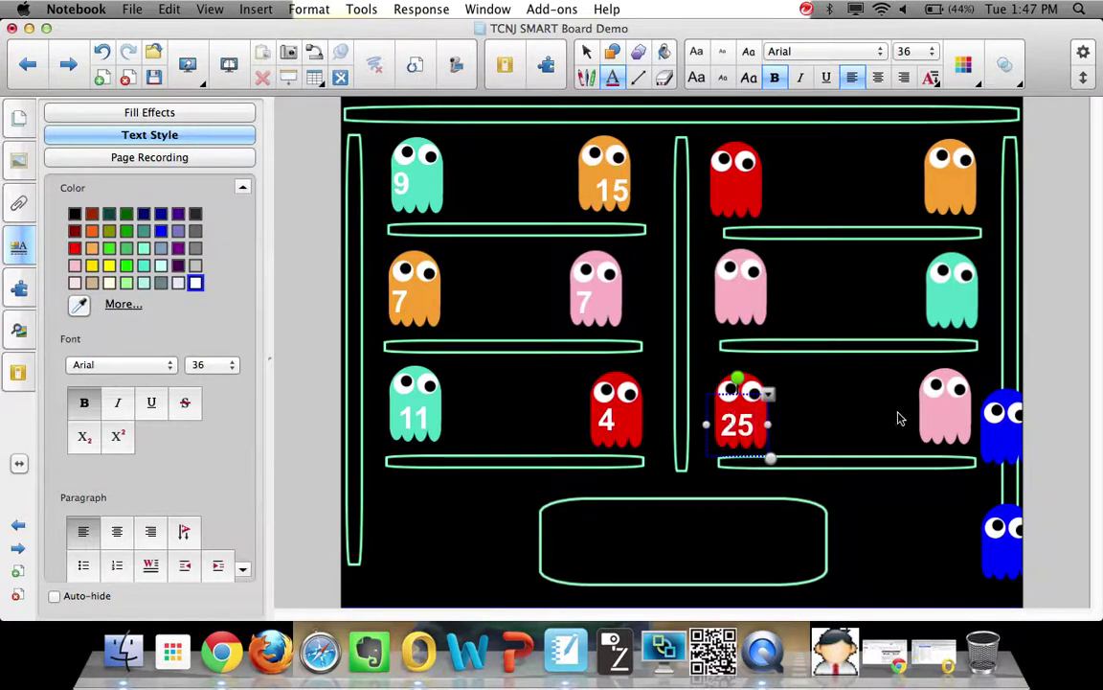
{"action": "left_click", "coordinate": [934, 415]}
{"action": "left_click", "coordinate": [932, 415]}
{"action": "type", "text": "27"}
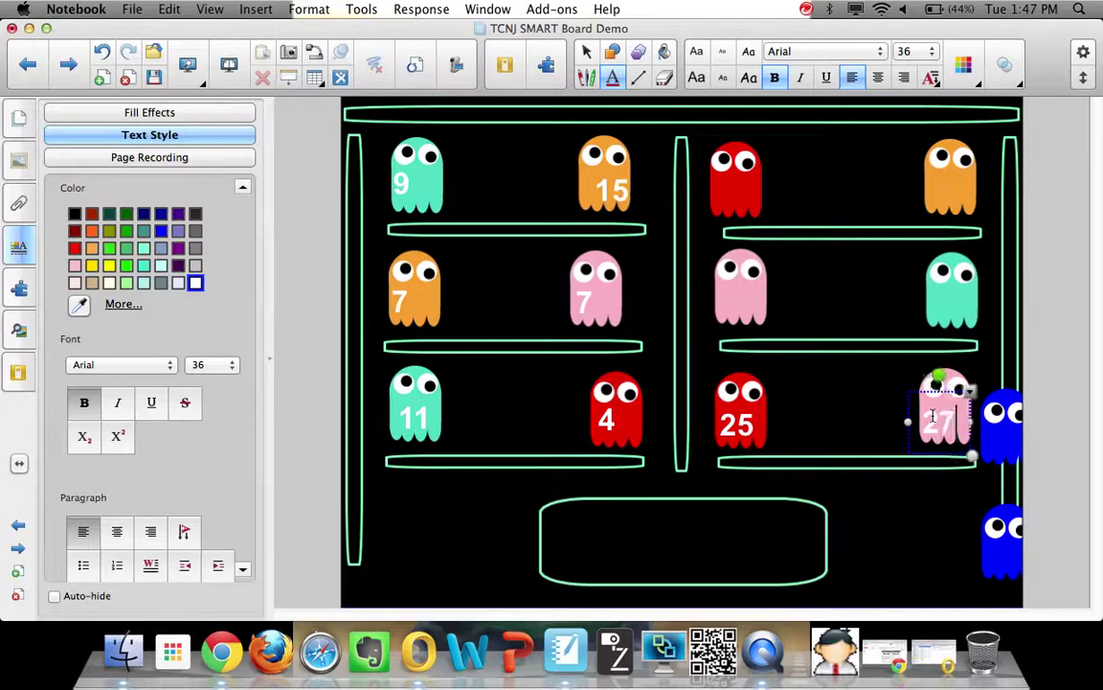
Step: Label the right half's second-row pink ghost 20 and turquoise ghost 2
{"action": "left_click", "coordinate": [737, 303]}
{"action": "type", "text": "20"}
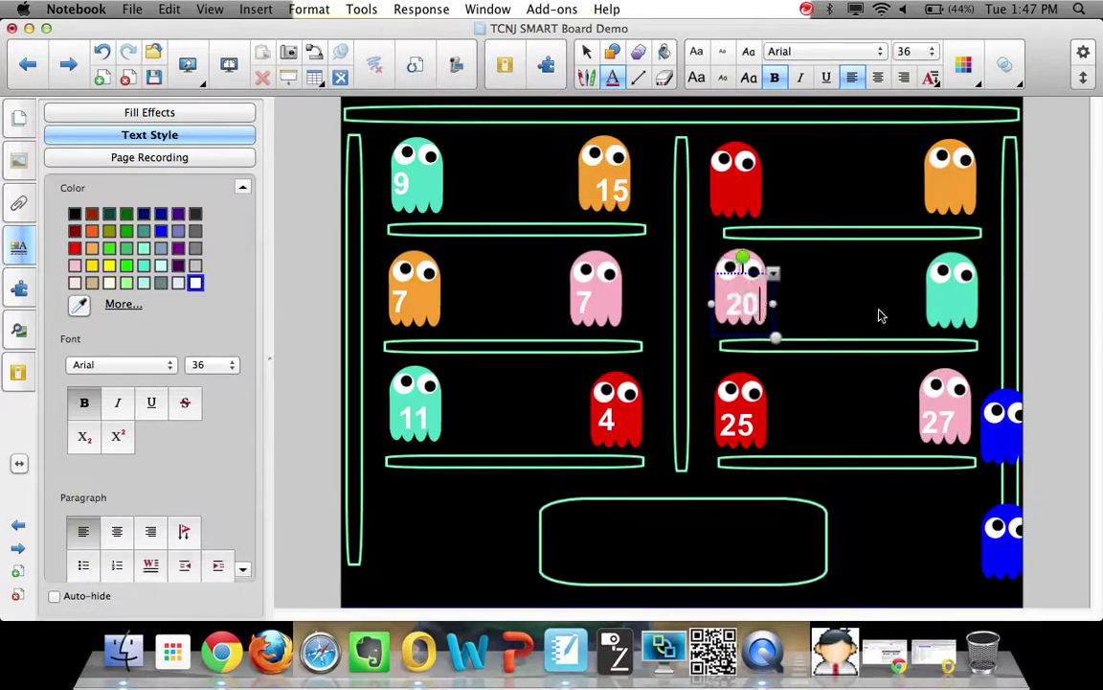
{"action": "left_click", "coordinate": [944, 297]}
{"action": "type", "text": "2"}
Step: Label the right half's top-row red ghost 21 and orange ghost 12
{"action": "left_click", "coordinate": [734, 182]}
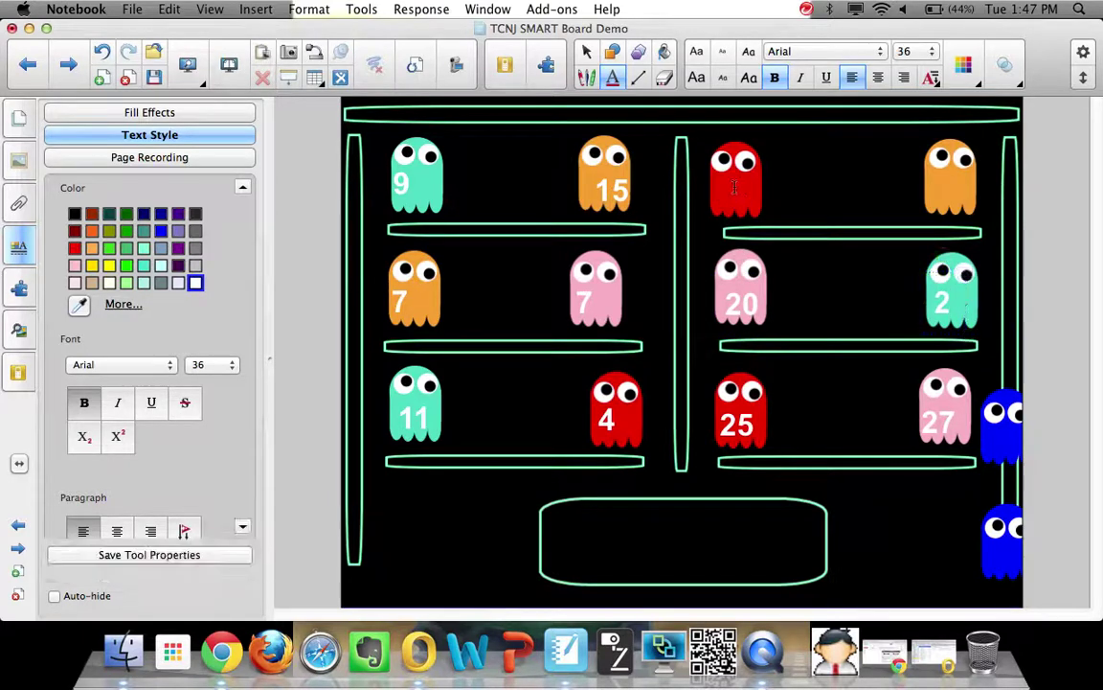
{"action": "left_click", "coordinate": [736, 187]}
{"action": "type", "text": "21"}
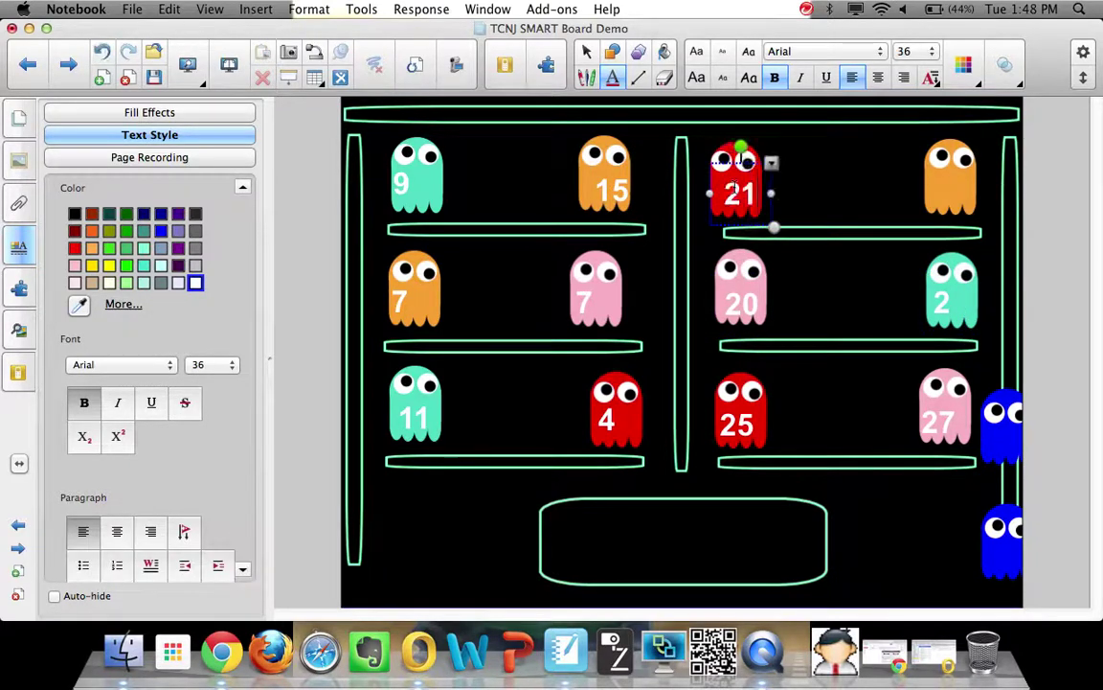
{"action": "left_click", "coordinate": [936, 188]}
{"action": "left_click", "coordinate": [937, 186]}
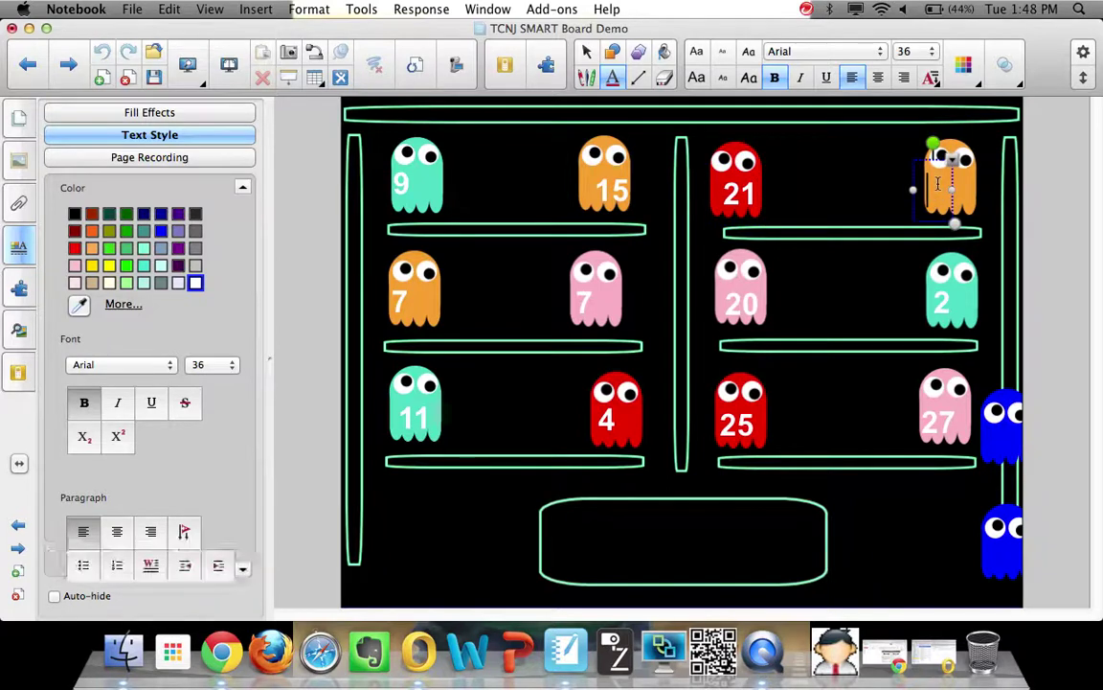
{"action": "type", "text": "12"}
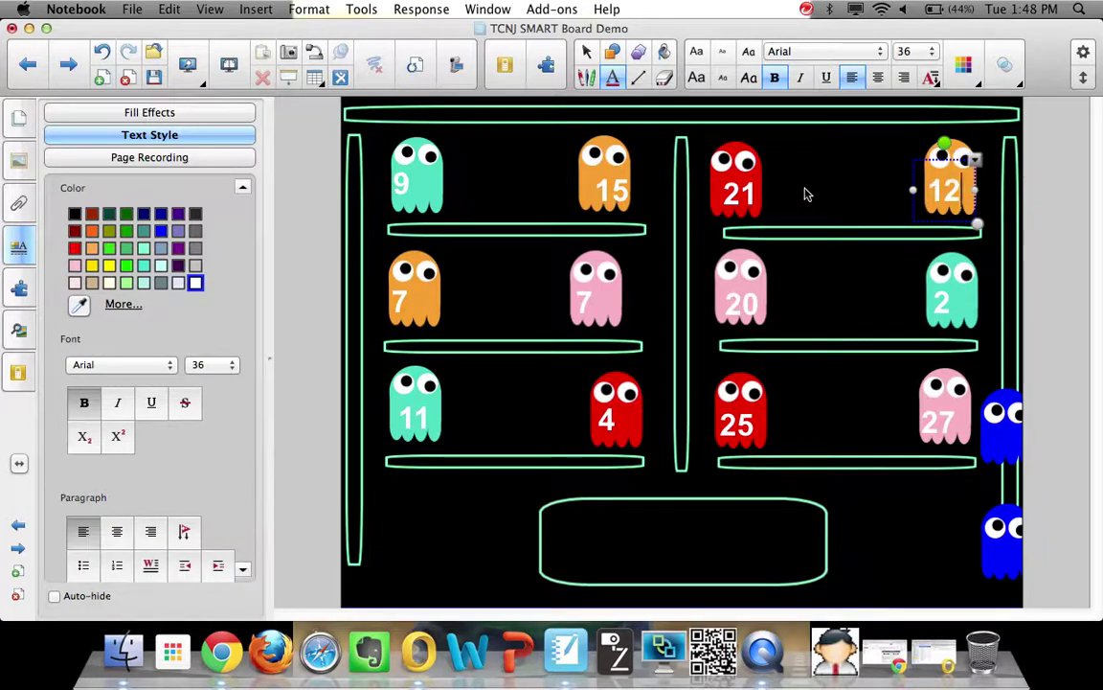
Step: Centre the number labels on the bodies of the six ghosts in the left half
{"action": "left_click", "coordinate": [587, 53]}
{"action": "left_click_drag", "start_coordinate": [399, 186], "coordinate": [433, 183]}
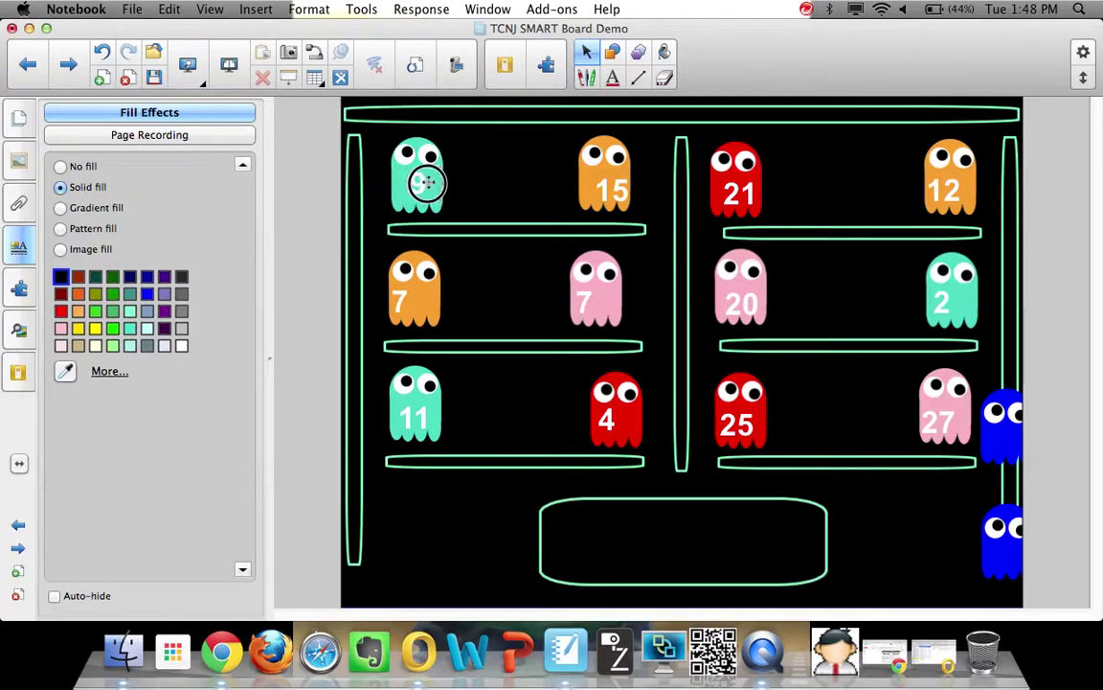
{"action": "left_click", "coordinate": [420, 303]}
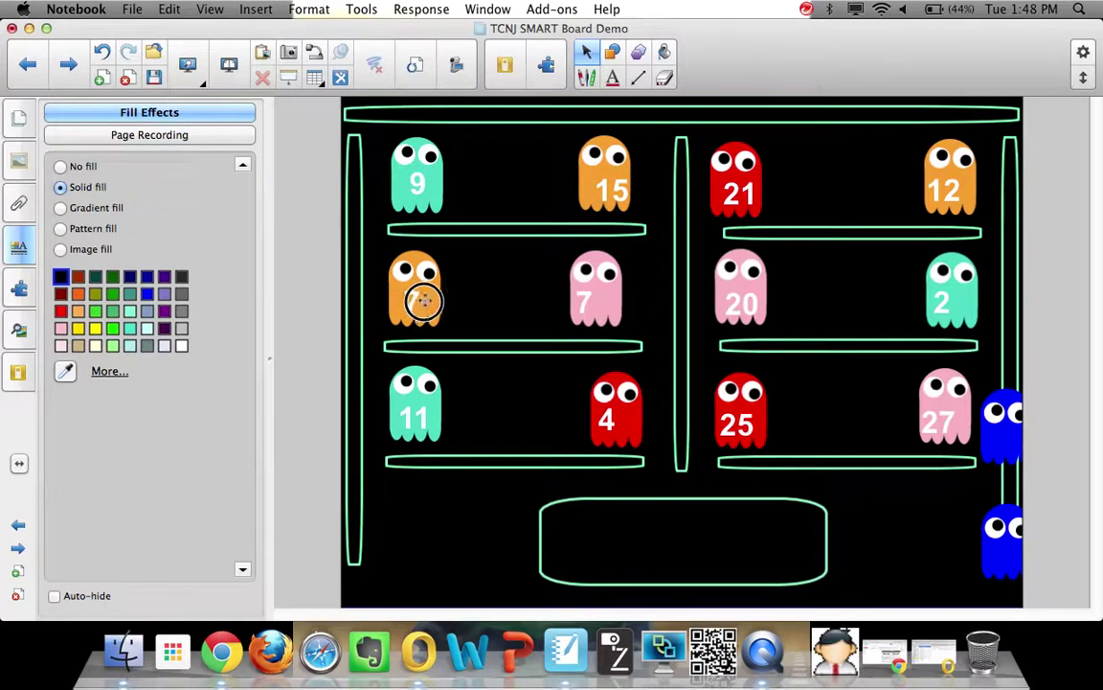
{"action": "left_click", "coordinate": [419, 422]}
{"action": "left_click", "coordinate": [608, 421]}
{"action": "left_click", "coordinate": [593, 179]}
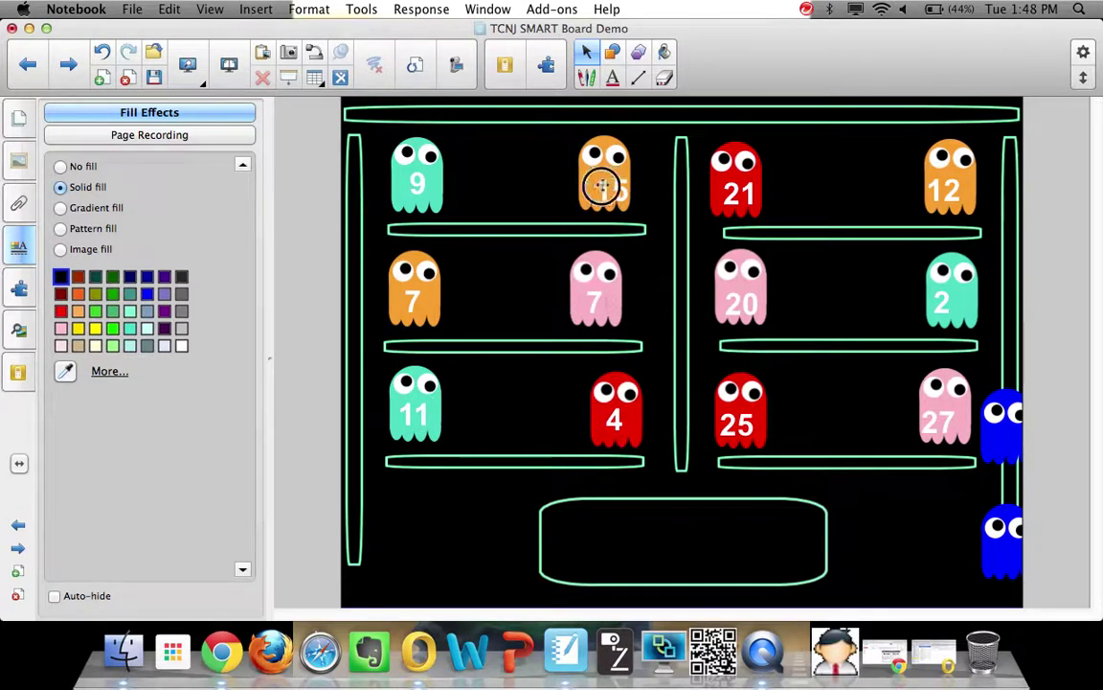
Step: Centre the number labels on the bodies of the six ghosts in the right half
{"action": "left_click", "coordinate": [730, 182]}
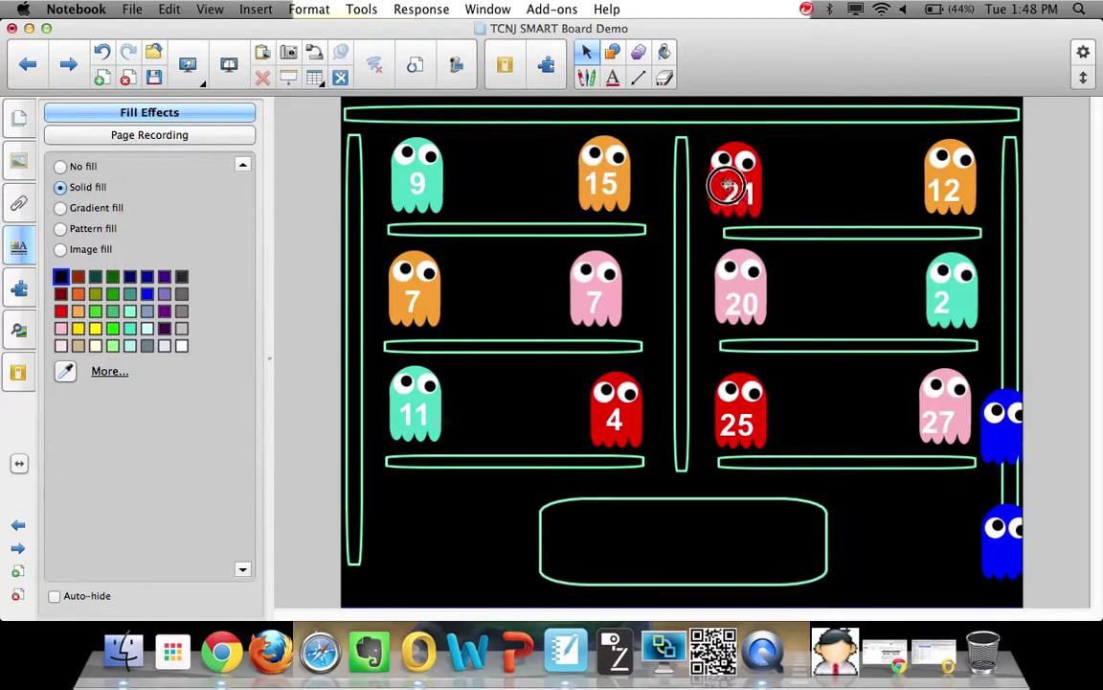
{"action": "left_click", "coordinate": [743, 306]}
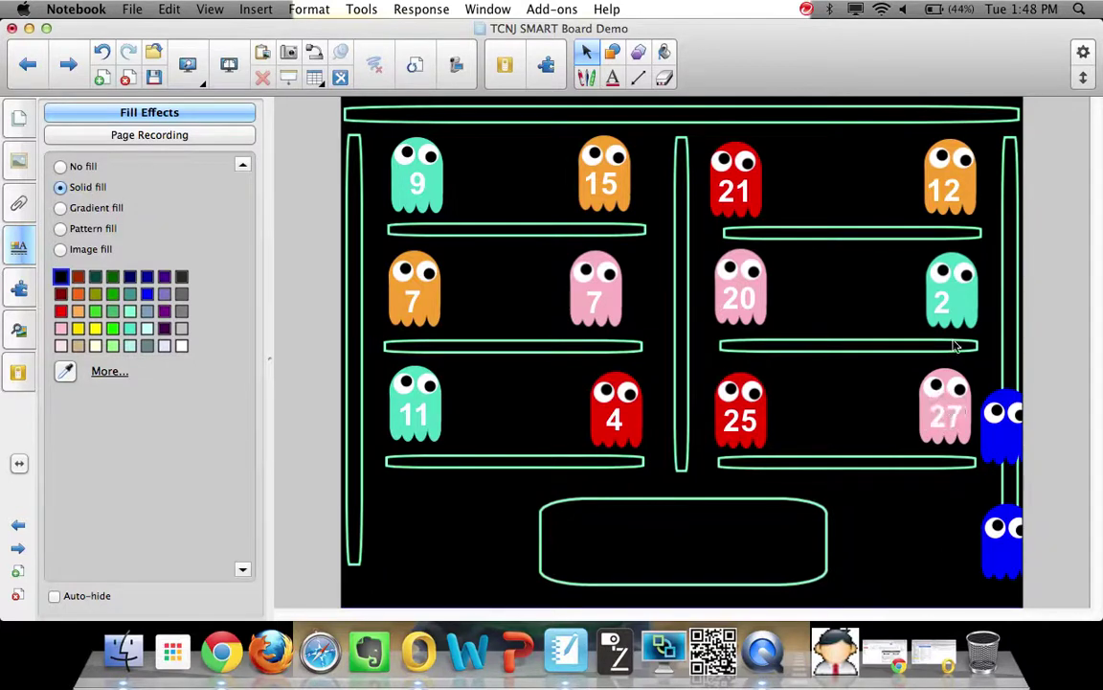
{"action": "left_click", "coordinate": [948, 302]}
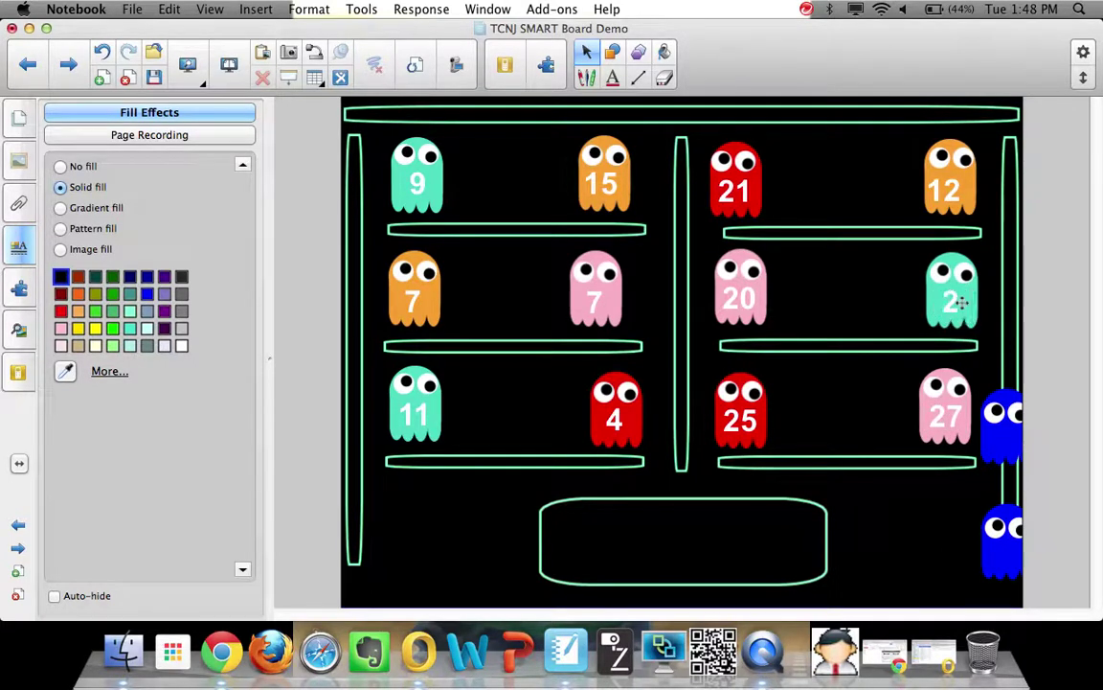
{"action": "left_click_drag", "start_coordinate": [953, 185], "coordinate": [968, 182]}
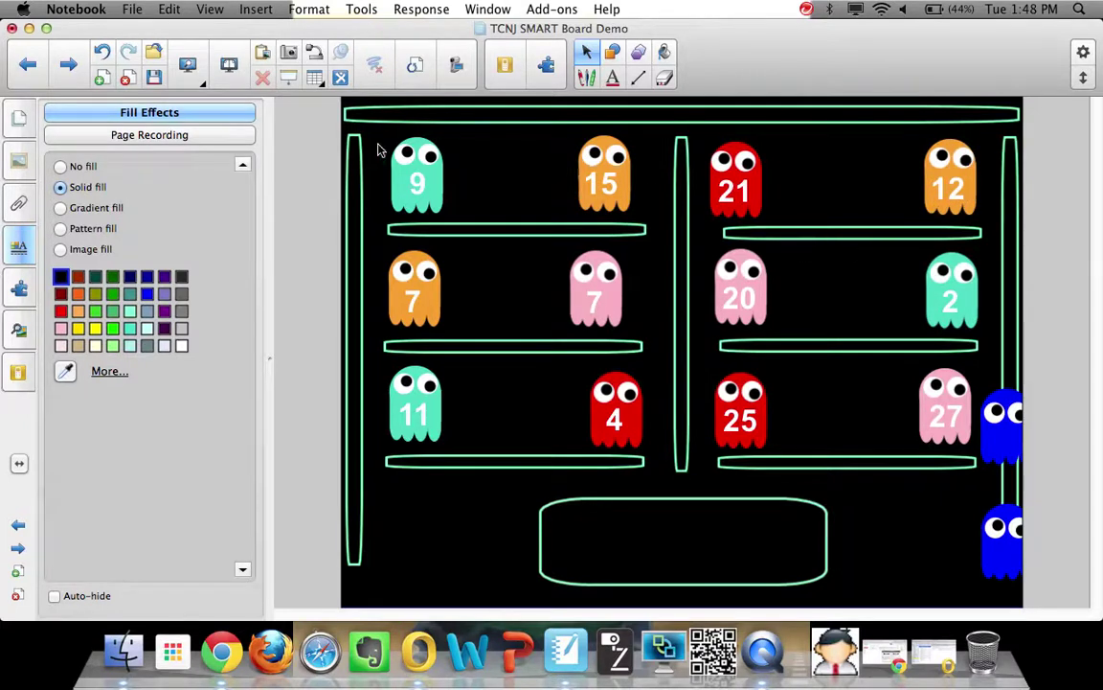
Step: Lock the twelve number labels in place and put blue ghost covers under the labels 15, 21, both 7s, 20, 11 and 27
{"action": "left_click_drag", "start_coordinate": [373, 144], "coordinate": [904, 423]}
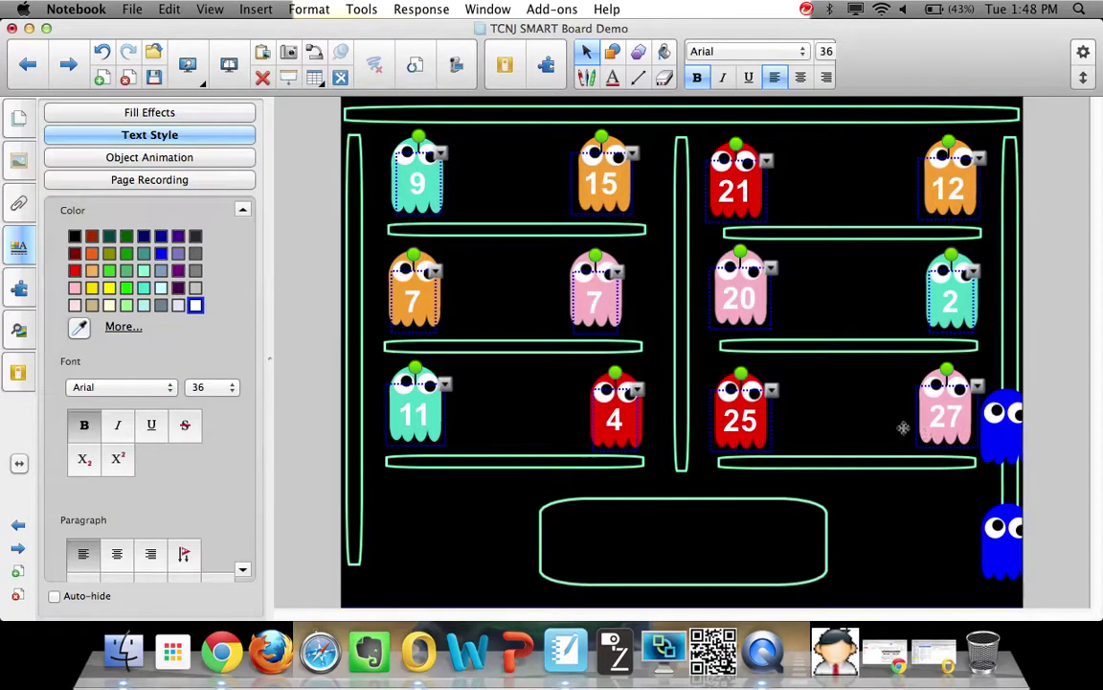
{"action": "left_click", "coordinate": [774, 393]}
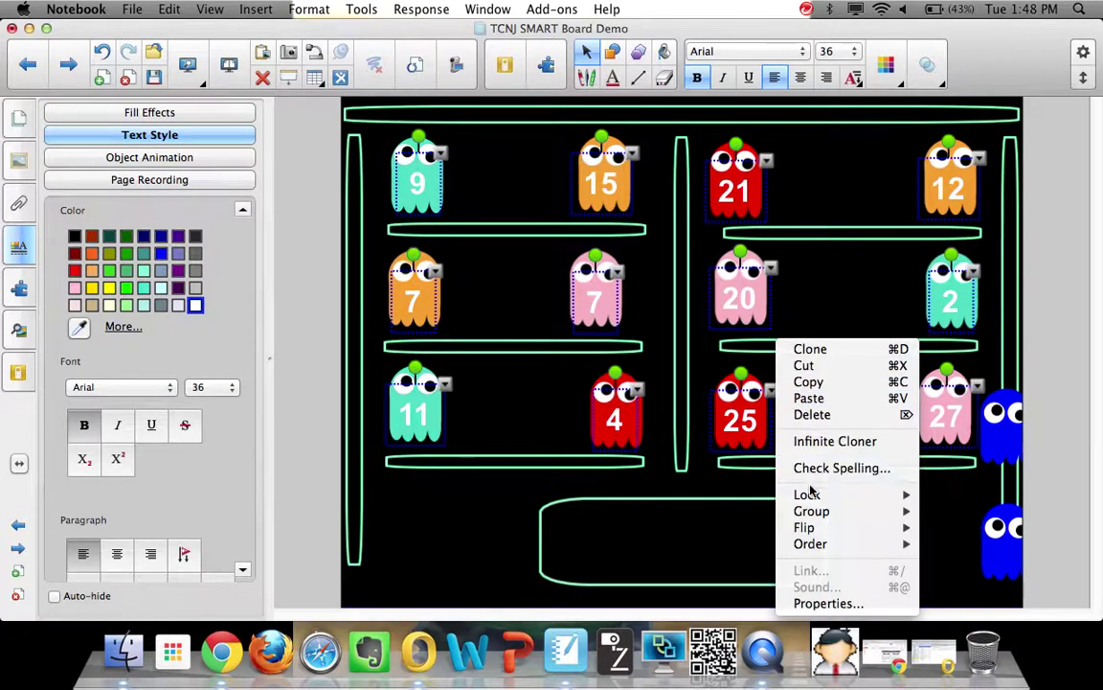
{"action": "mouse_move", "coordinate": [809, 495]}
{"action": "left_click", "coordinate": [660, 521]}
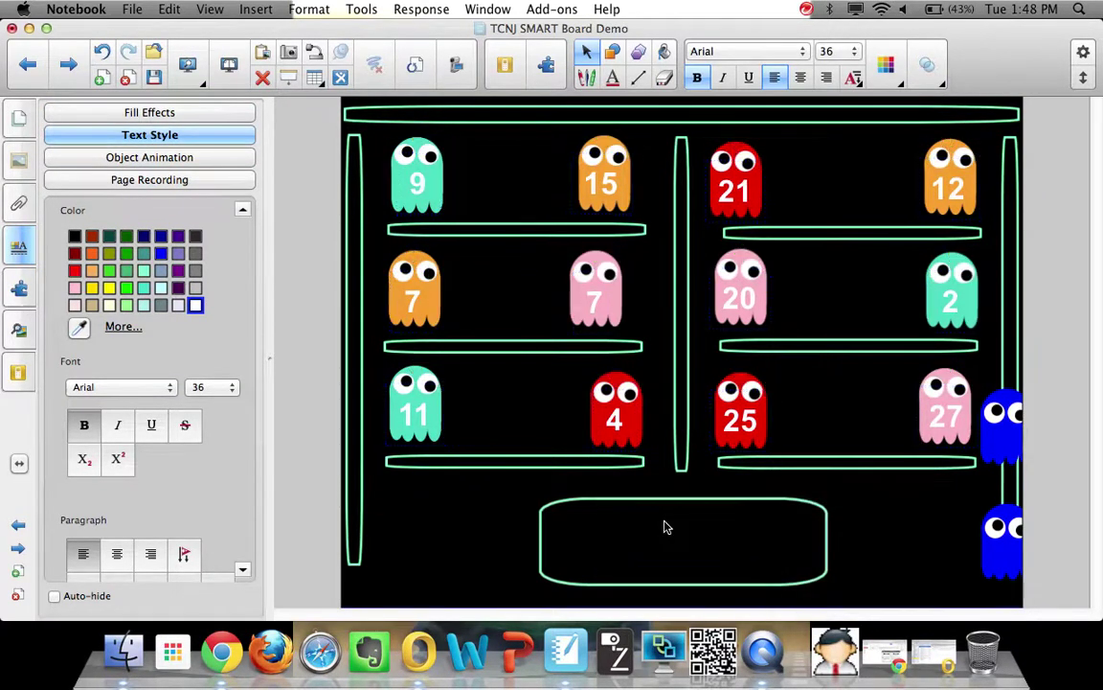
{"action": "left_click_drag", "start_coordinate": [1010, 548], "coordinate": [399, 397]}
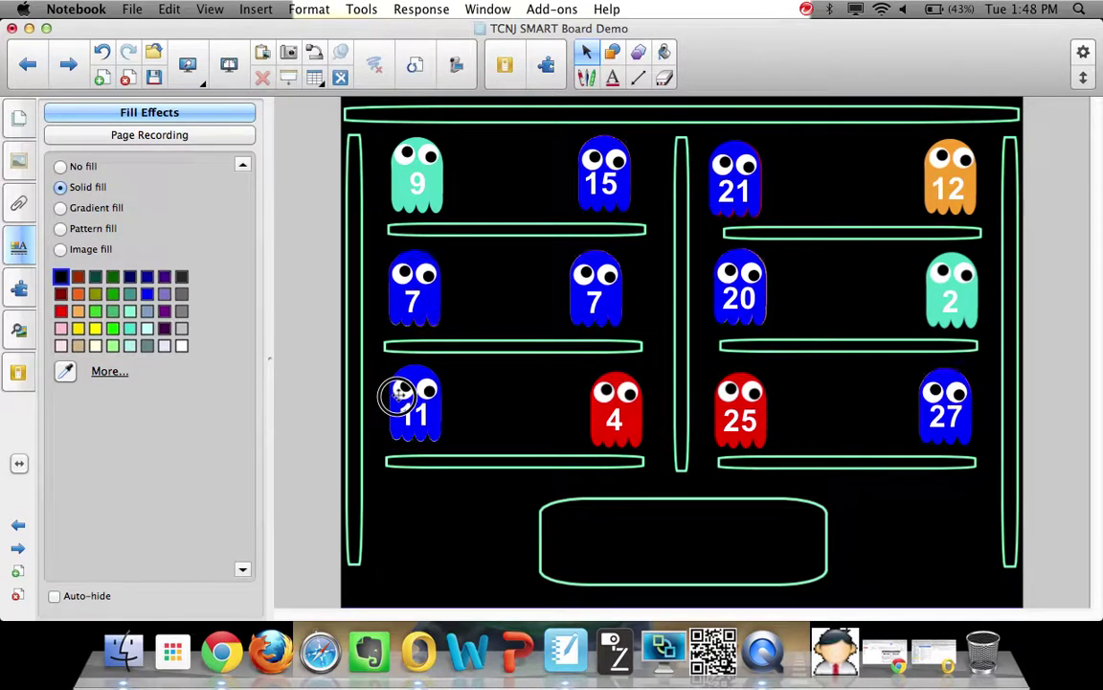
Step: Draw an unfilled square with a light turquoise outline between the 9 and 15 ghosts
{"action": "left_click", "coordinate": [614, 52]}
{"action": "left_click", "coordinate": [725, 78]}
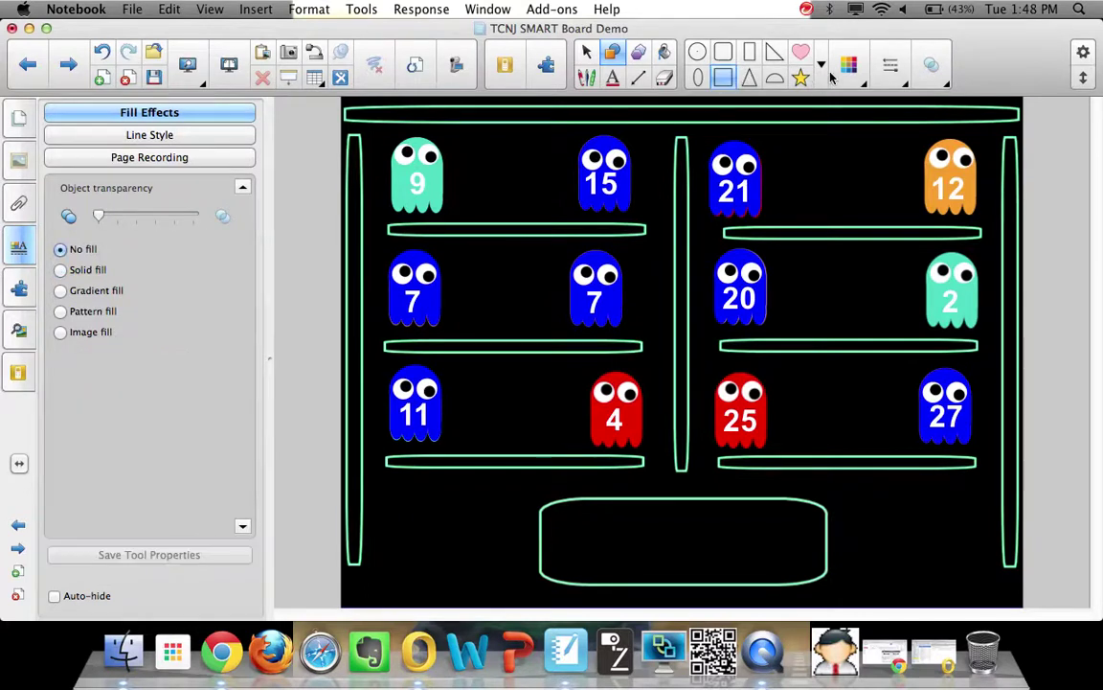
{"action": "left_click", "coordinate": [849, 67]}
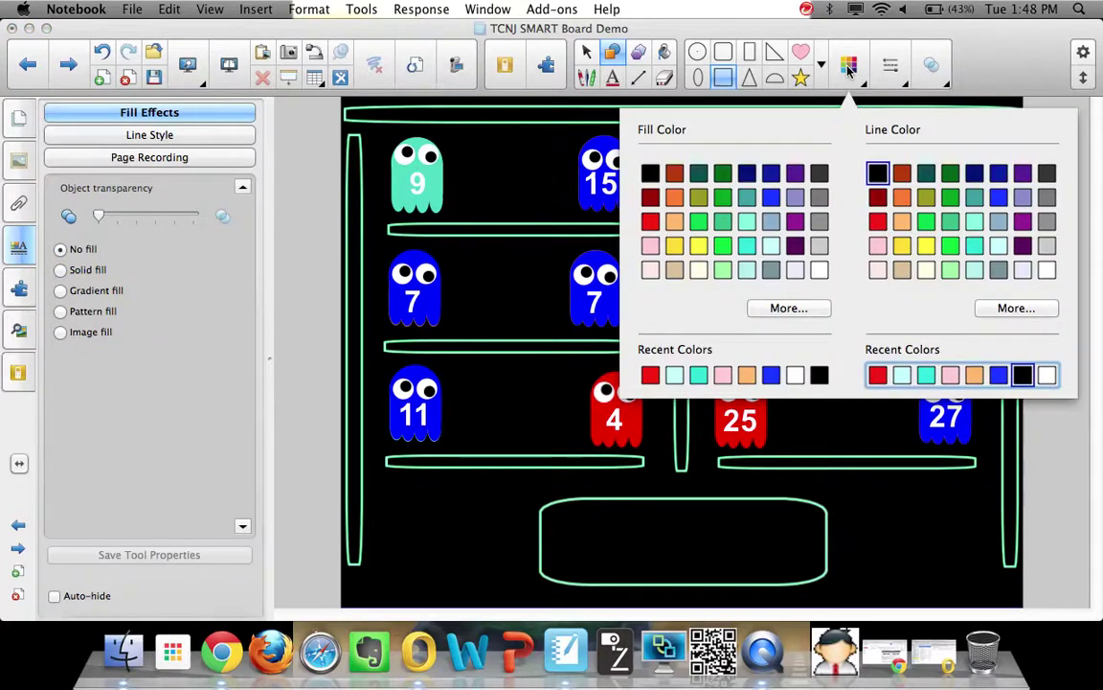
{"action": "left_click", "coordinate": [977, 223]}
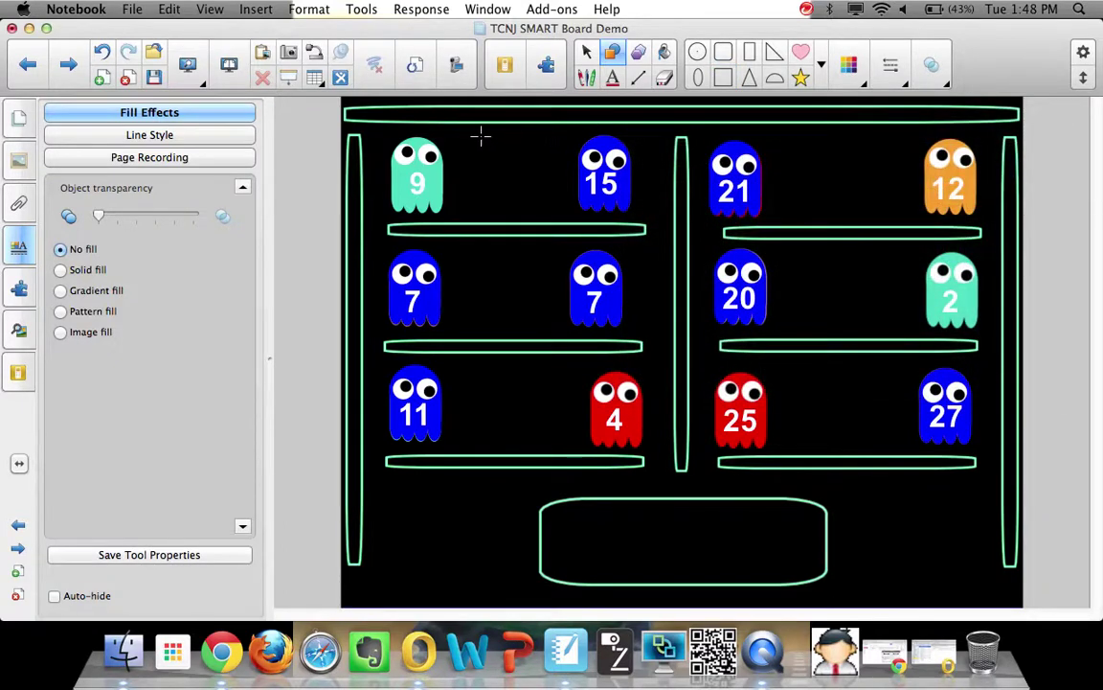
{"action": "left_click_drag", "start_coordinate": [467, 136], "coordinate": [563, 165]}
{"action": "left_click", "coordinate": [588, 53]}
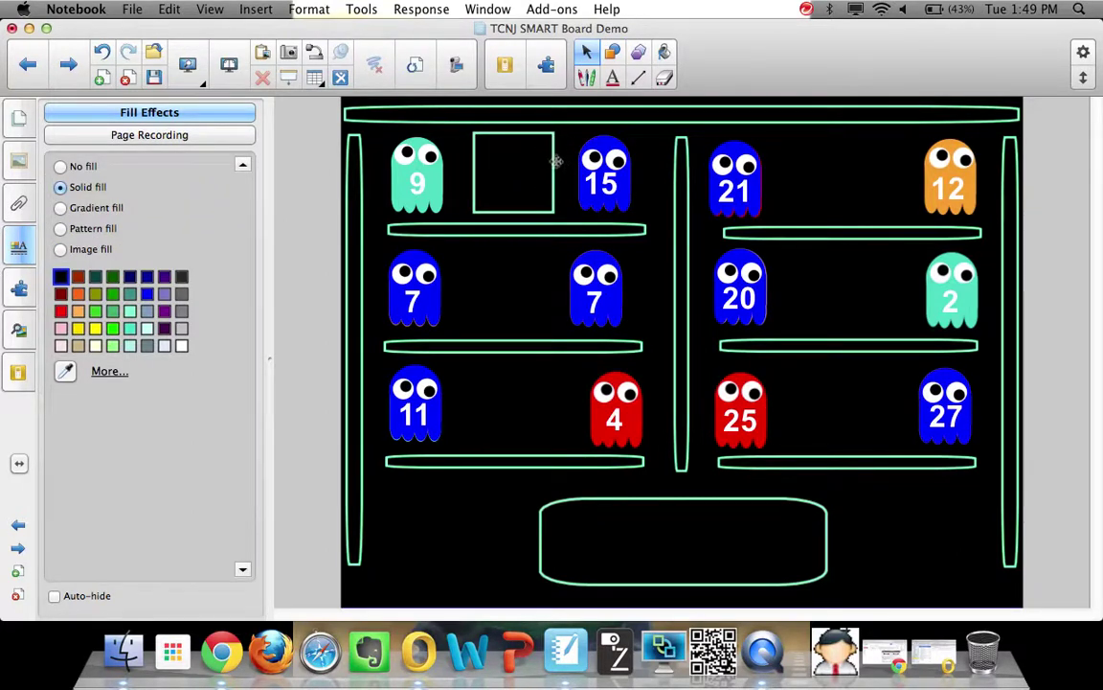
Step: Duplicate the square and place copies between the ghosts in the second and third rows of the left half
{"action": "left_click", "coordinate": [555, 161]}
{"action": "key", "text": "super+v"}
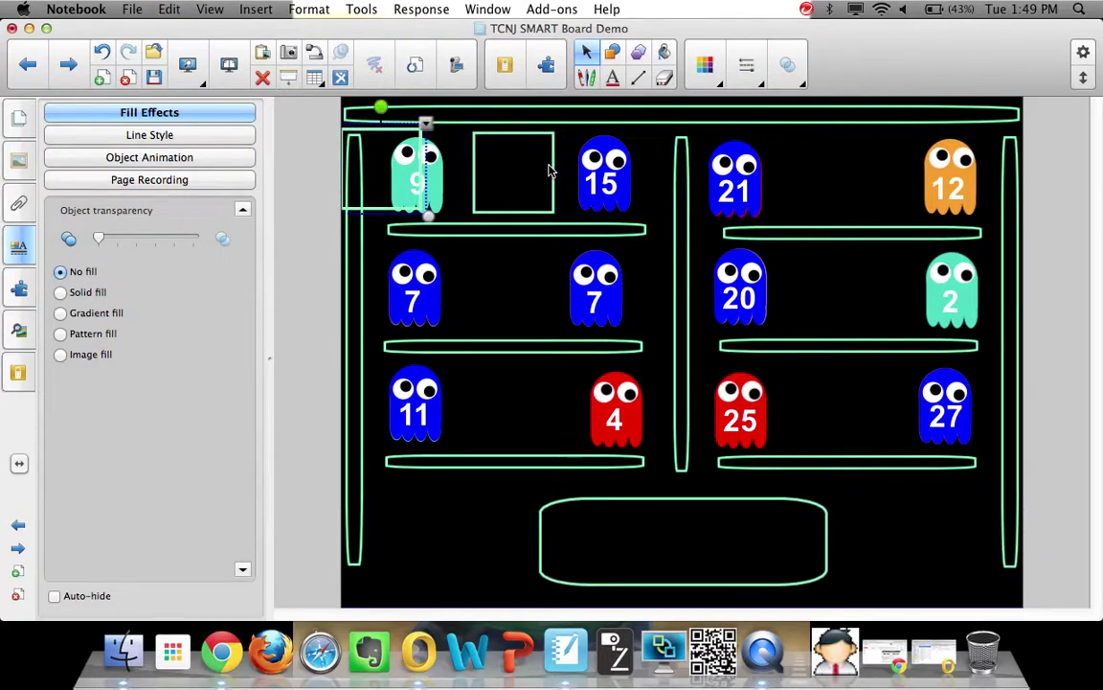
{"action": "left_click_drag", "start_coordinate": [418, 175], "coordinate": [565, 309]}
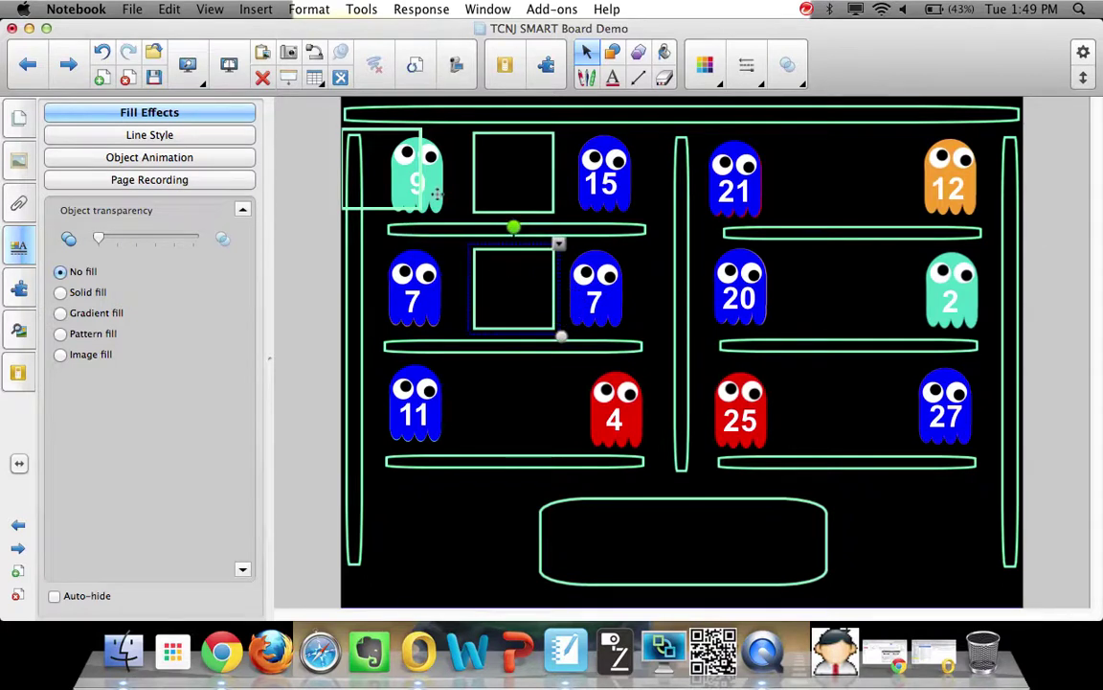
{"action": "left_click_drag", "start_coordinate": [425, 168], "coordinate": [565, 416]}
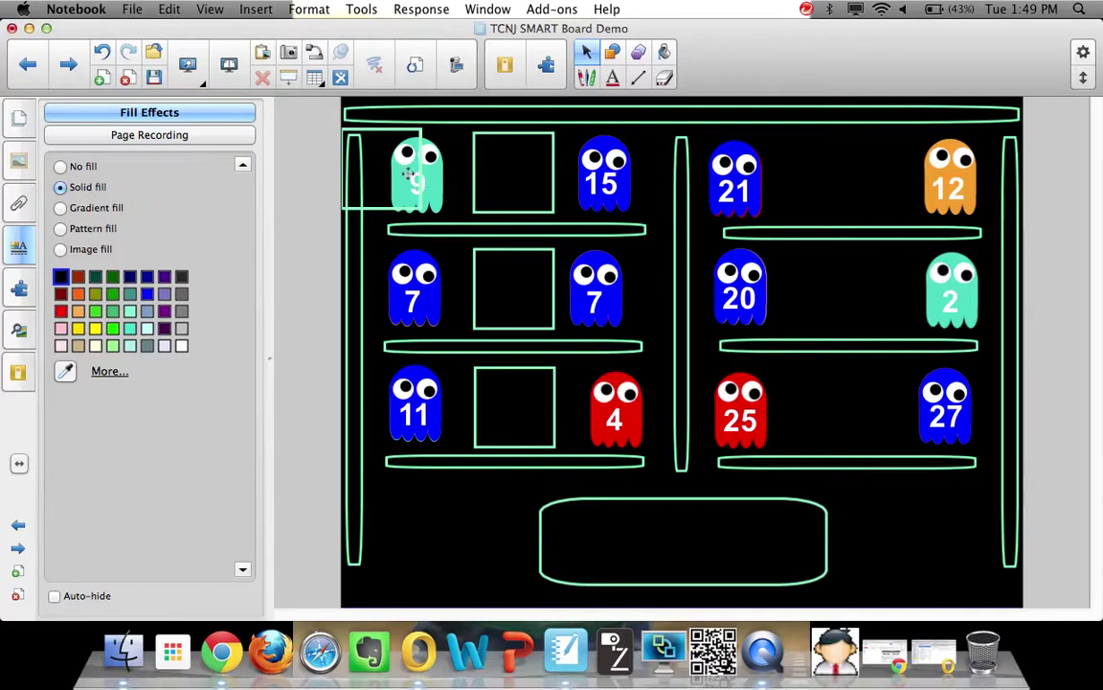
Step: Place square copies between the ghosts in all three rows of the right half and delete the leftover copy over the 9 ghost
{"action": "left_click_drag", "start_coordinate": [380, 208], "coordinate": [765, 200]}
{"action": "left_click_drag", "start_coordinate": [421, 129], "coordinate": [860, 141]}
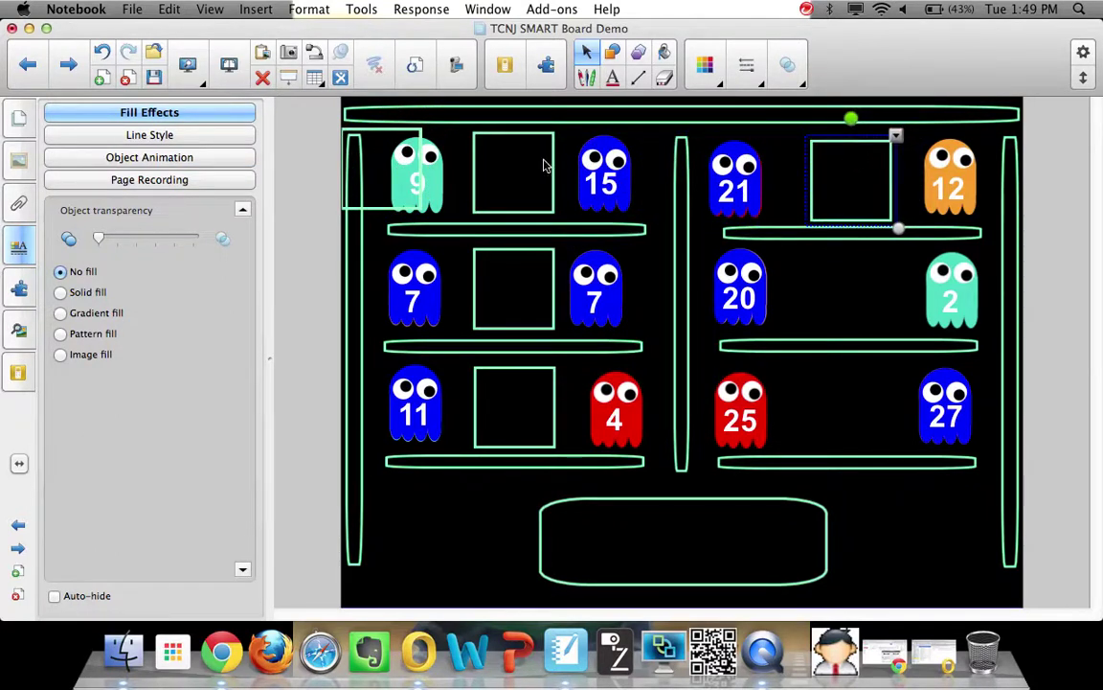
{"action": "left_click_drag", "start_coordinate": [414, 200], "coordinate": [859, 331]}
{"action": "left_click", "coordinate": [378, 212]}
{"action": "left_click_drag", "start_coordinate": [377, 208], "coordinate": [863, 448]}
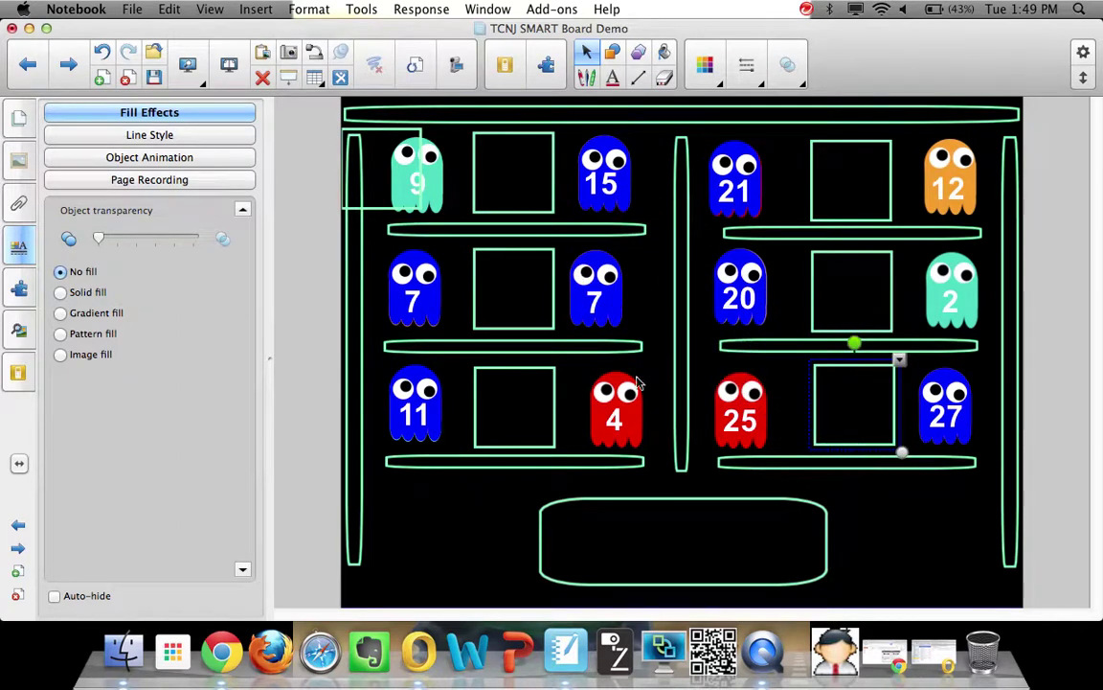
{"action": "left_click", "coordinate": [388, 209]}
{"action": "key", "text": "Delete"}
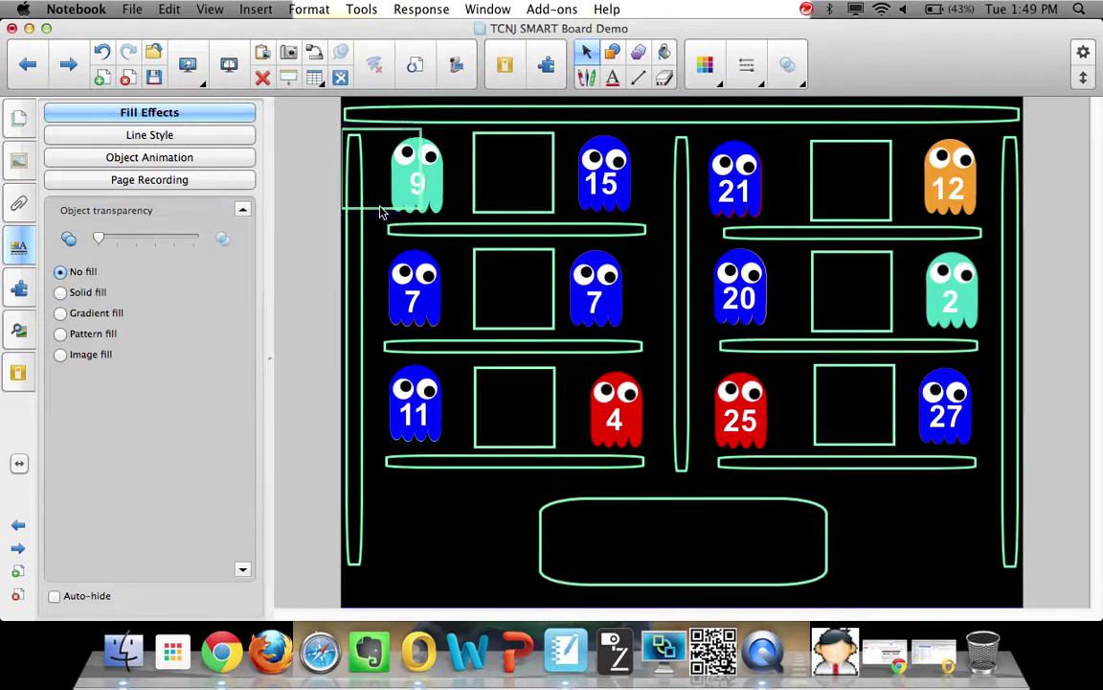
Step: Lock all six outlined squares in place together
{"action": "left_click", "coordinate": [473, 183]}
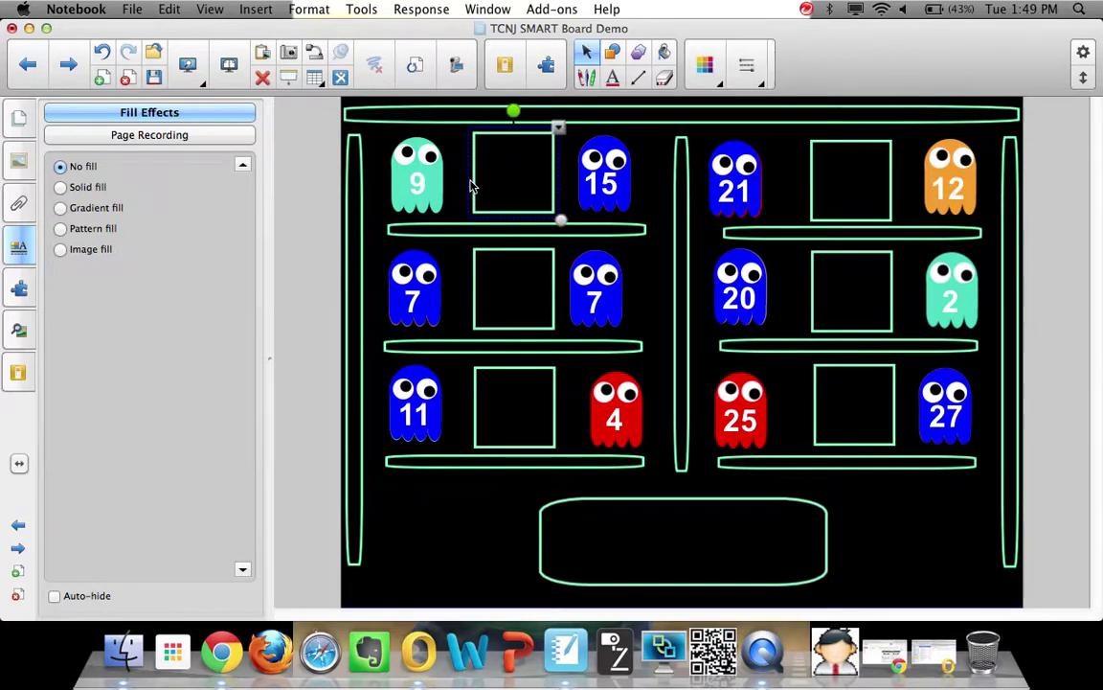
{"action": "left_click", "coordinate": [474, 290], "text": "shift"}
{"action": "left_click", "coordinate": [474, 414], "text": "shift"}
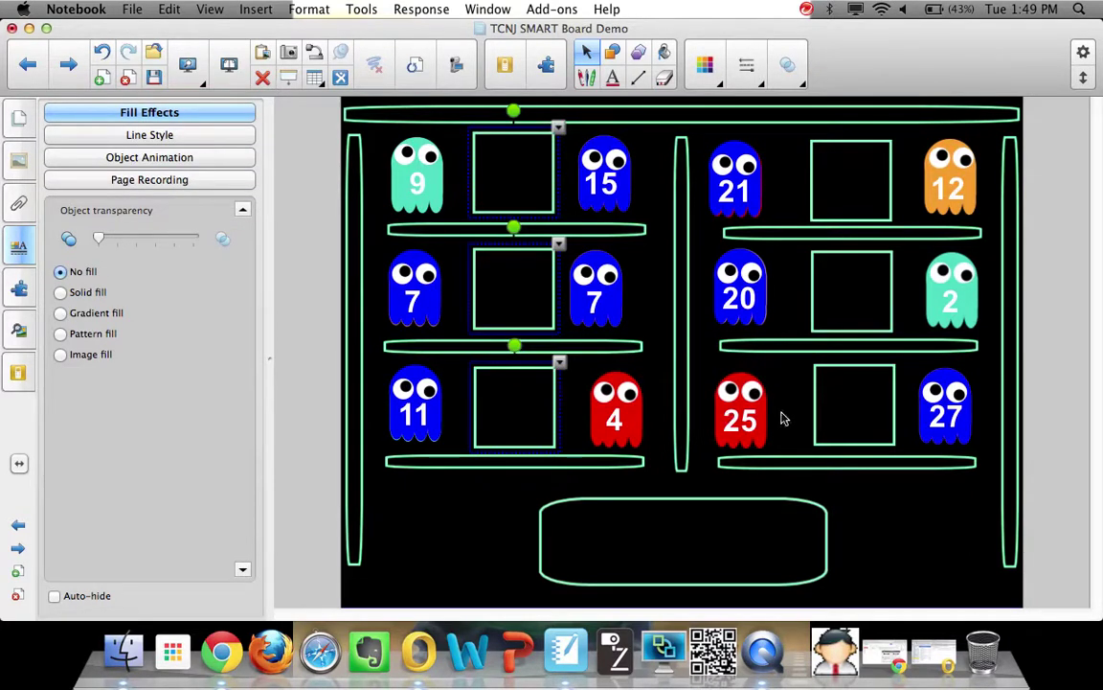
{"action": "left_click", "coordinate": [814, 407], "text": "shift"}
{"action": "left_click", "coordinate": [812, 298], "text": "shift"}
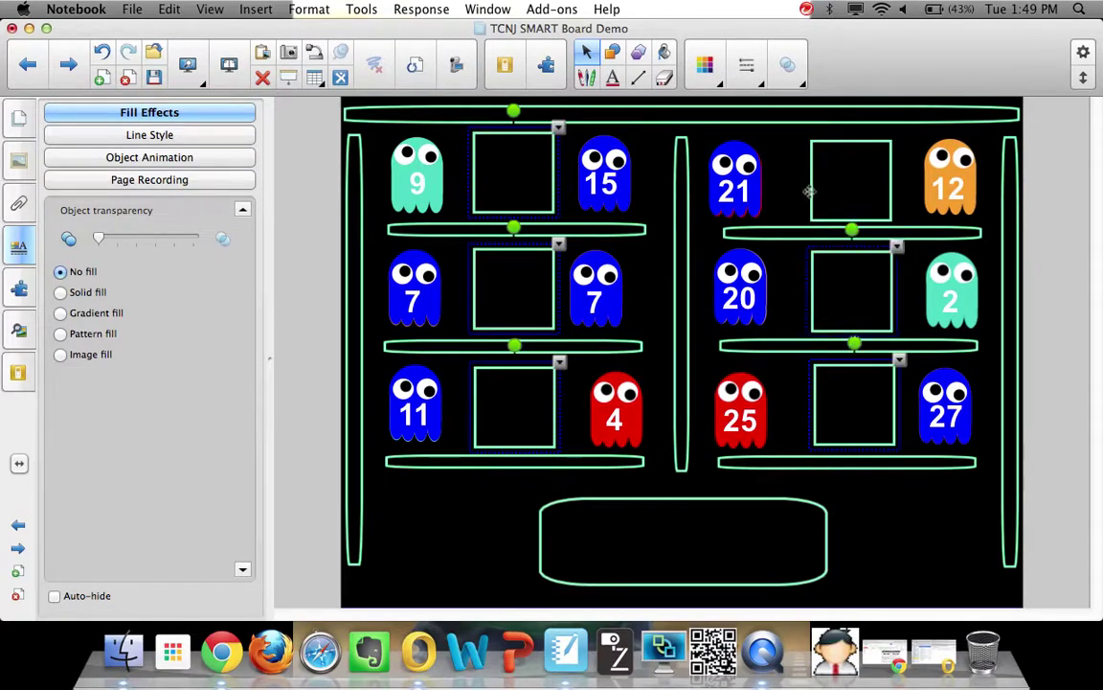
{"action": "left_click", "coordinate": [560, 132]}
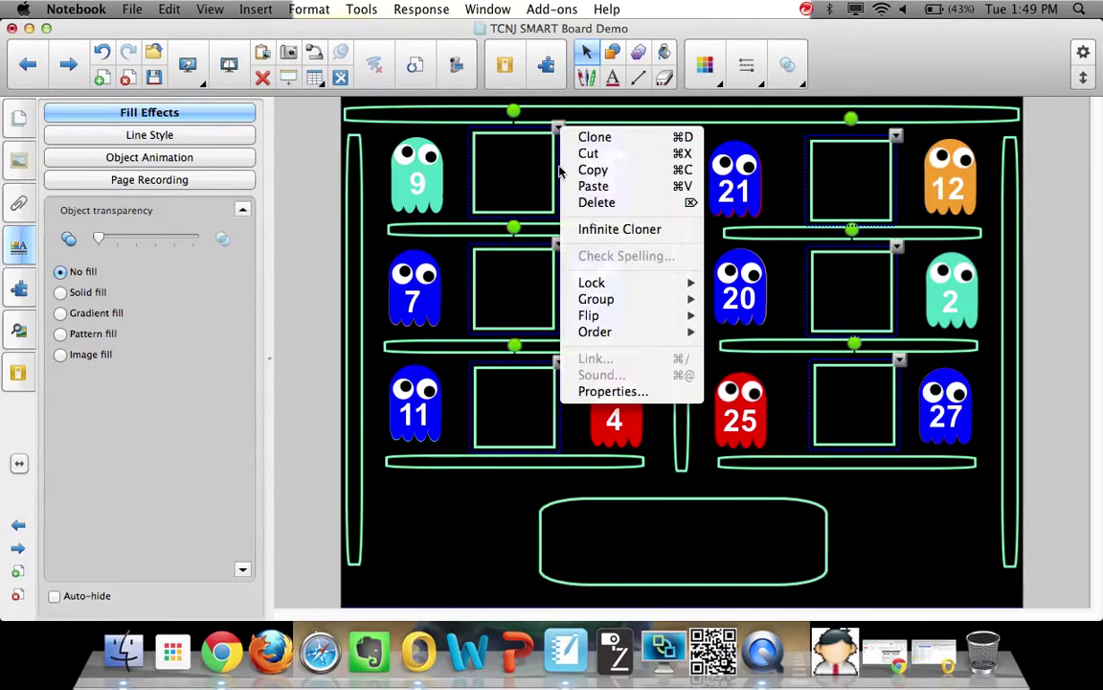
{"action": "mouse_move", "coordinate": [633, 282]}
{"action": "left_click", "coordinate": [749, 313]}
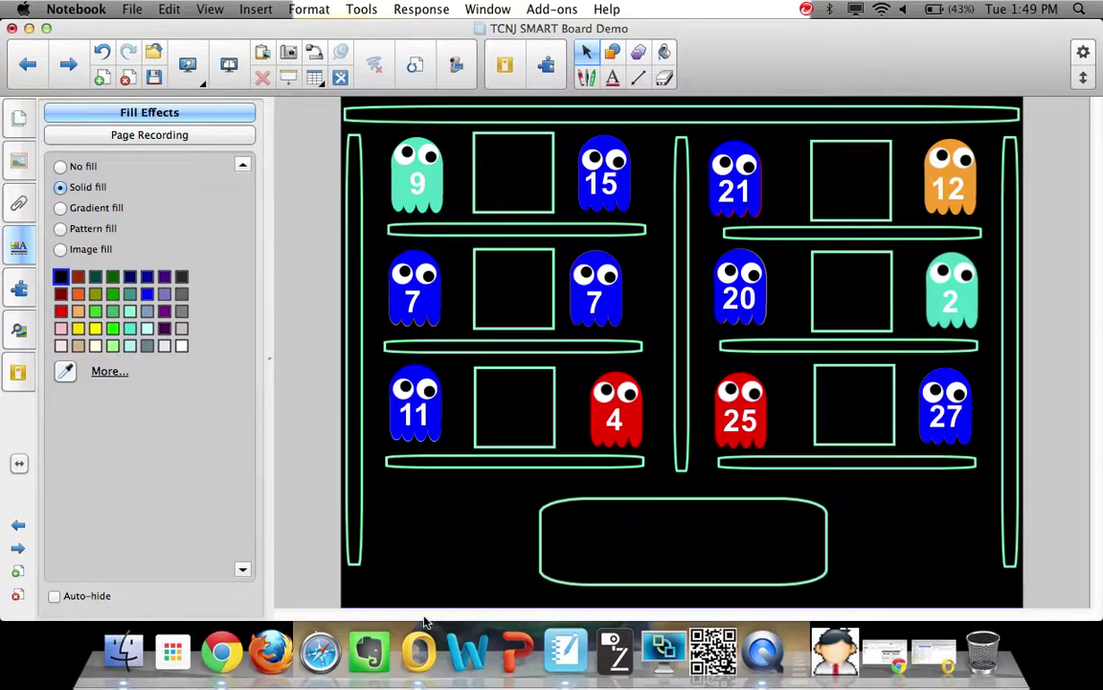
Step: Switch to Chrome and copy the yellow Pac-Man image from the open Wikimedia page
{"action": "left_click", "coordinate": [221, 651]}
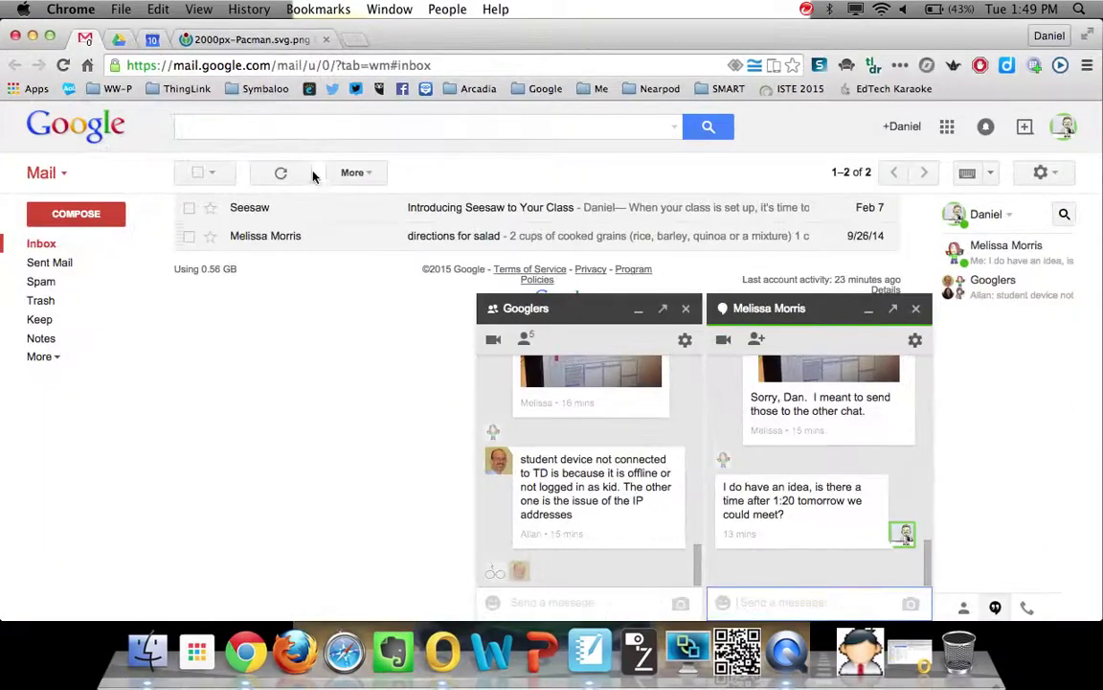
{"action": "left_click", "coordinate": [284, 40]}
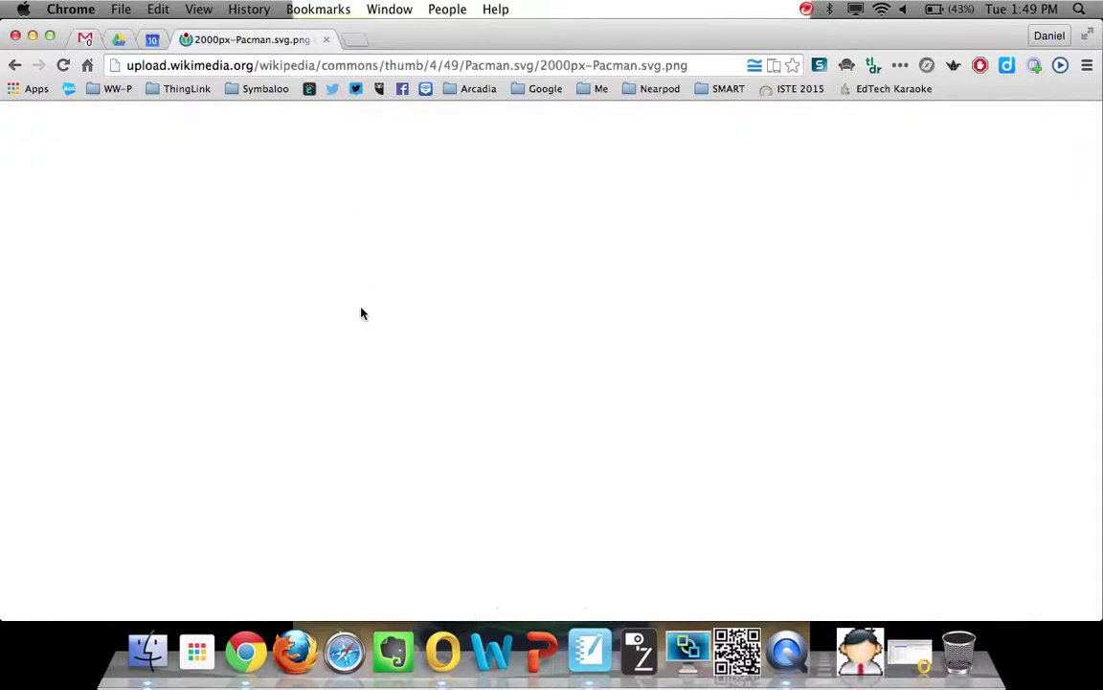
{"action": "right_click", "coordinate": [236, 253]}
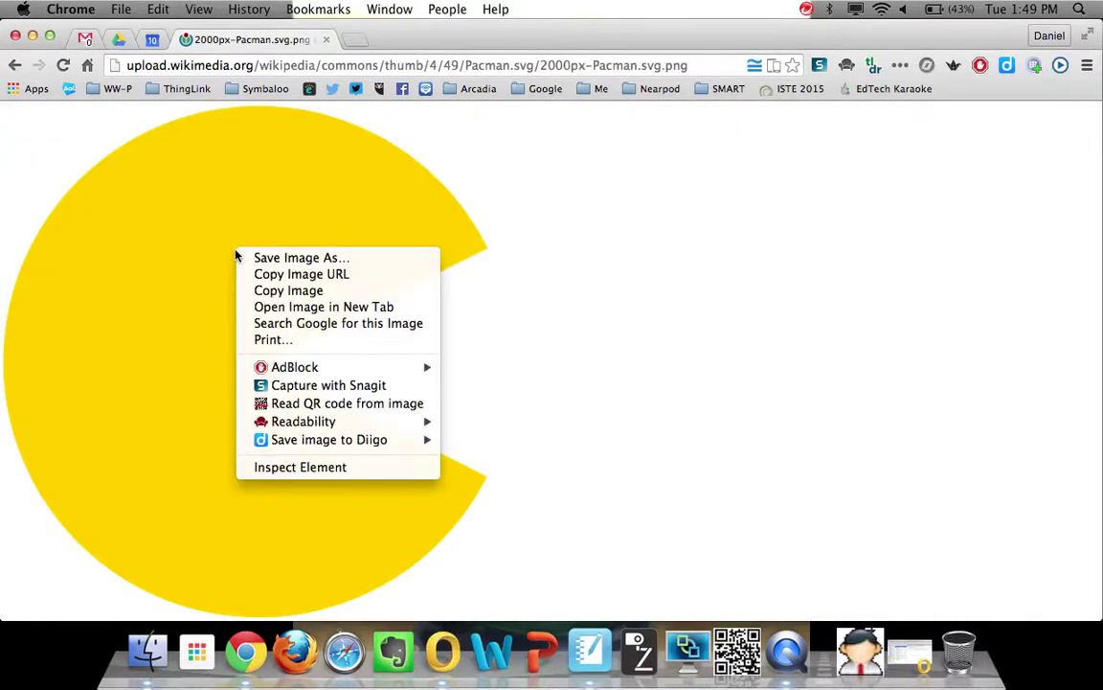
{"action": "left_click", "coordinate": [257, 290]}
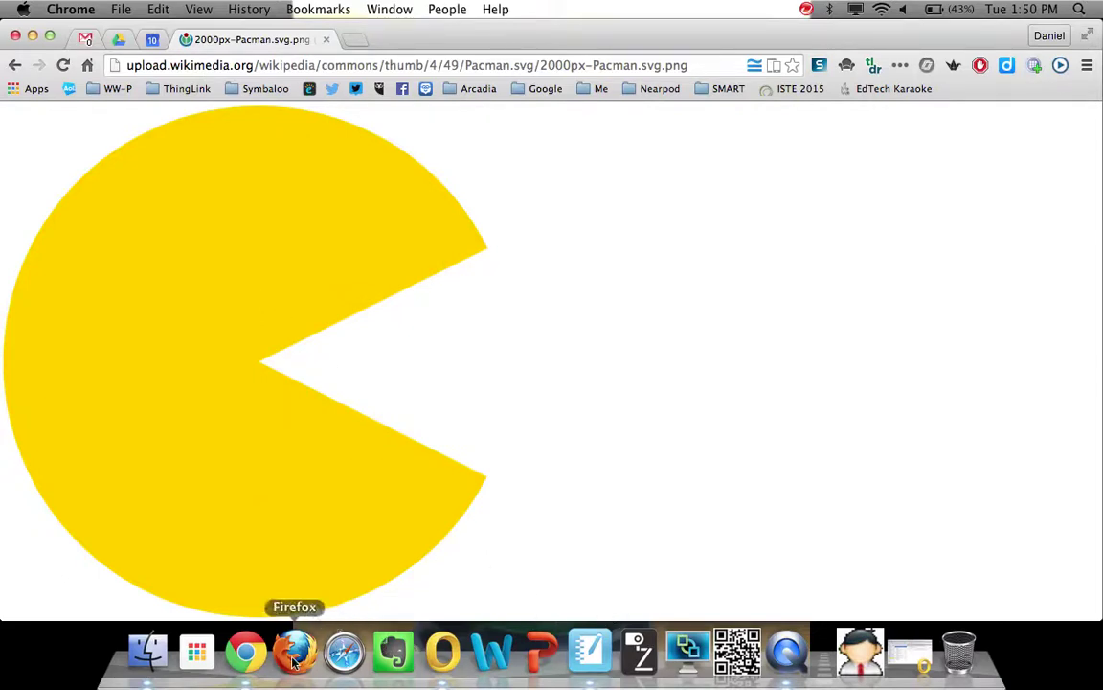
Step: Switch back to SMART Notebook and paste the Pac-Man image onto the maze page with its file size optimized
{"action": "left_click", "coordinate": [588, 654]}
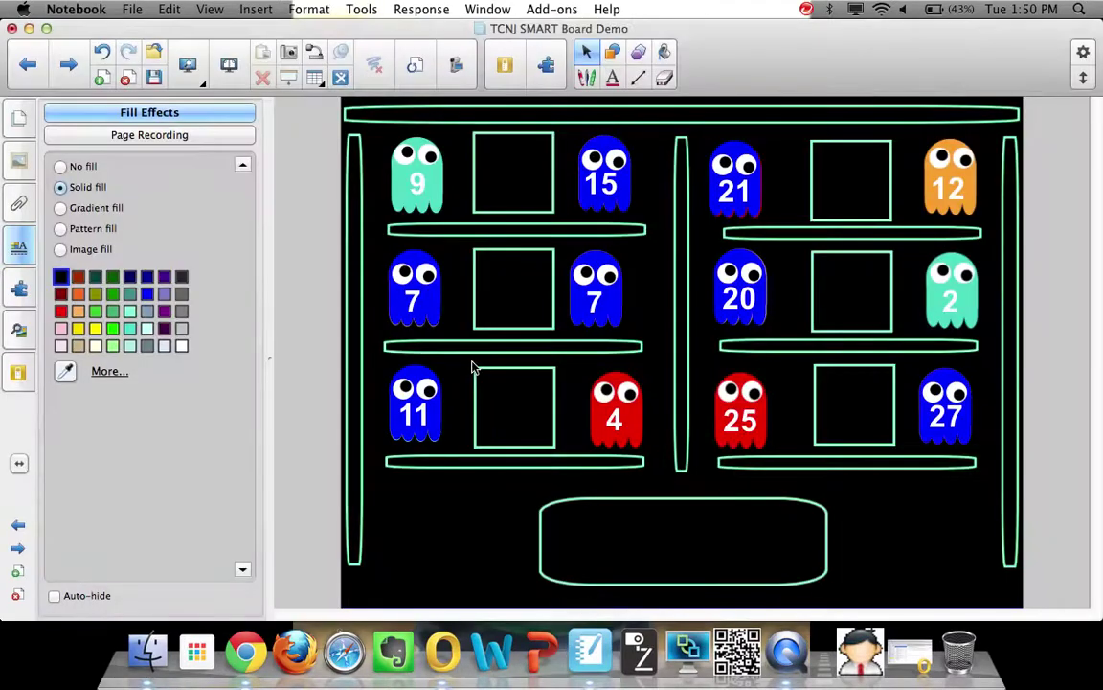
{"action": "right_click", "coordinate": [476, 406]}
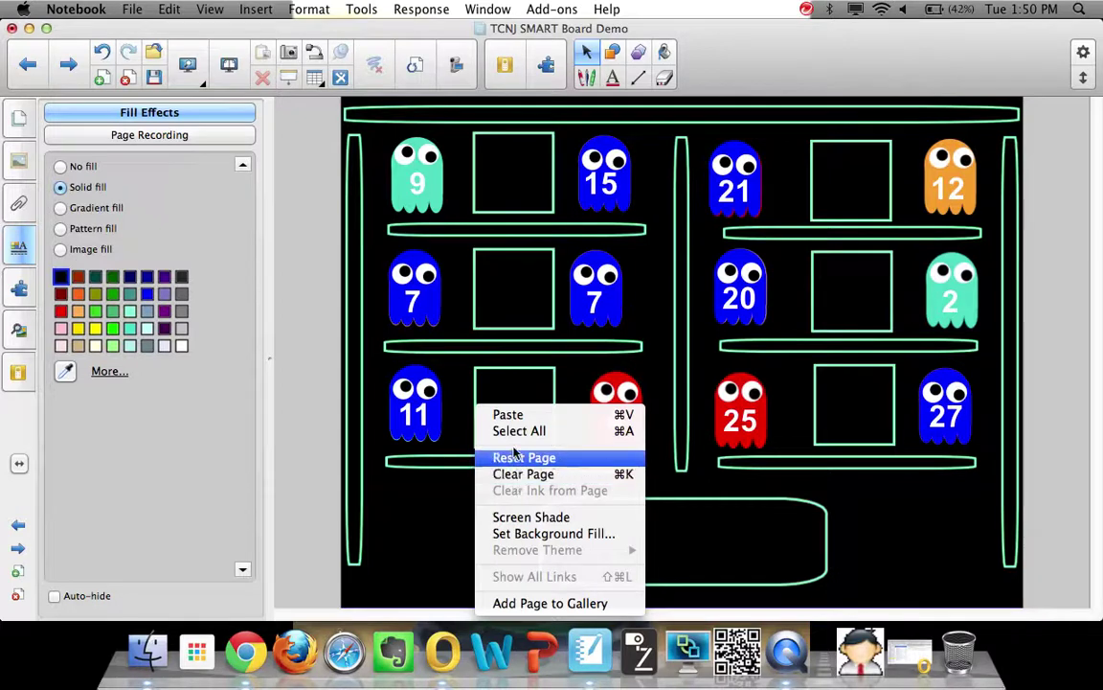
{"action": "left_click", "coordinate": [506, 415]}
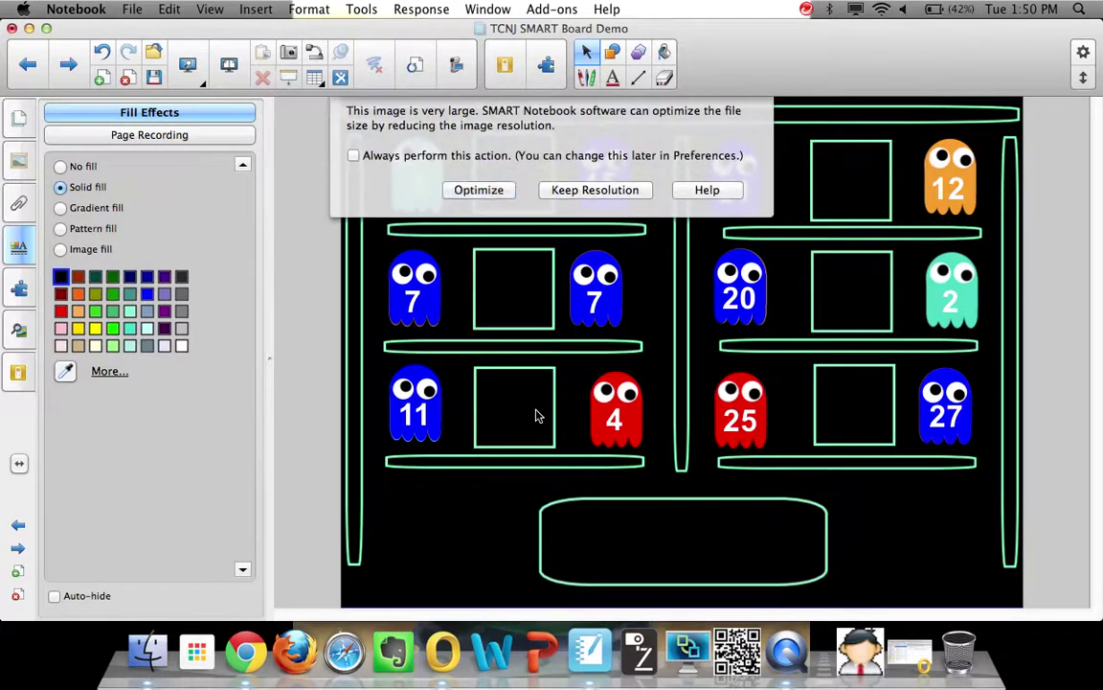
{"action": "left_click", "coordinate": [499, 192]}
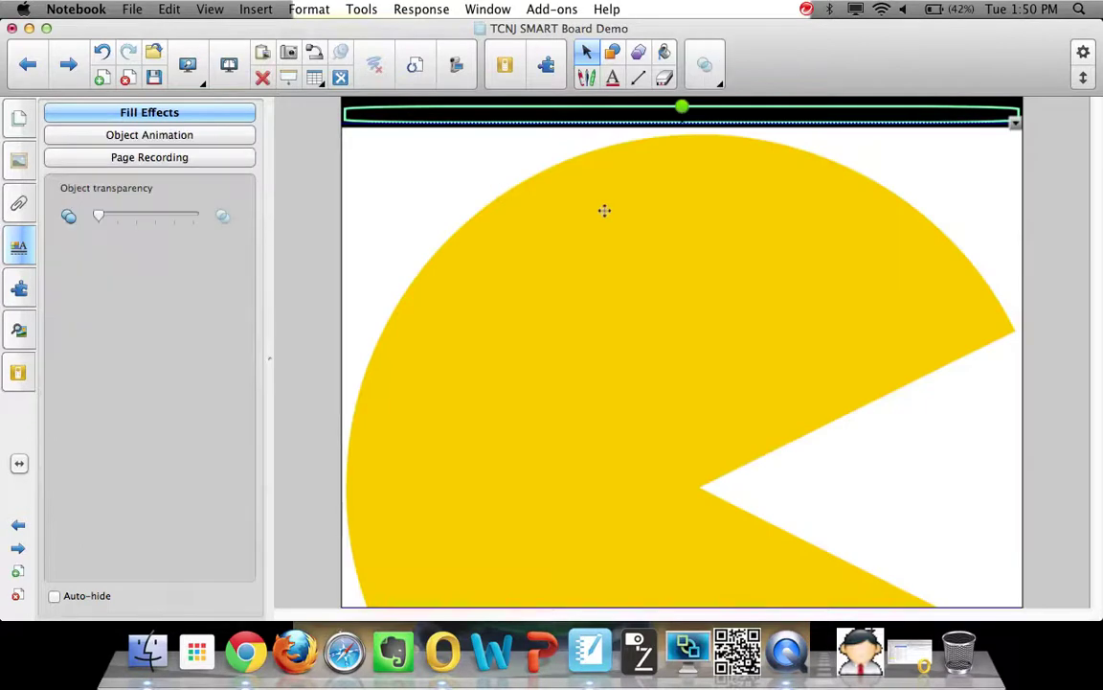
Step: Shrink the Pac-Man picture to roughly ghost size and move it onto the square between the 9 and 15 ghosts
{"action": "left_click_drag", "start_coordinate": [660, 385], "coordinate": [646, 126]}
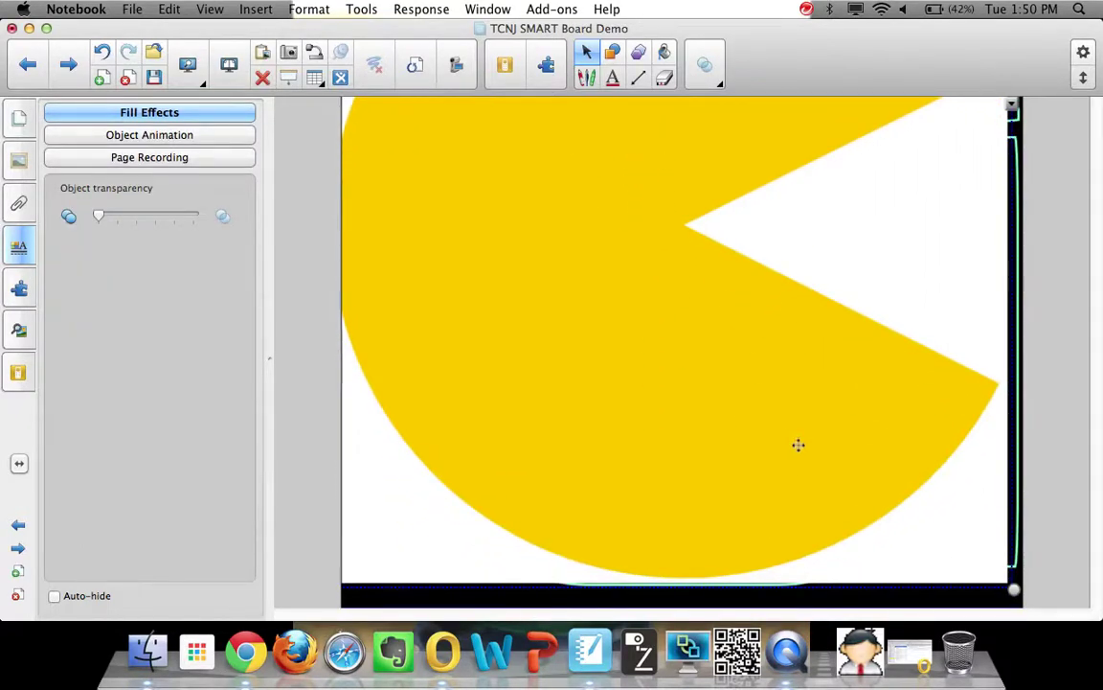
{"action": "left_click_drag", "start_coordinate": [1013, 589], "coordinate": [597, 182]}
{"action": "left_click_drag", "start_coordinate": [519, 162], "coordinate": [526, 259]}
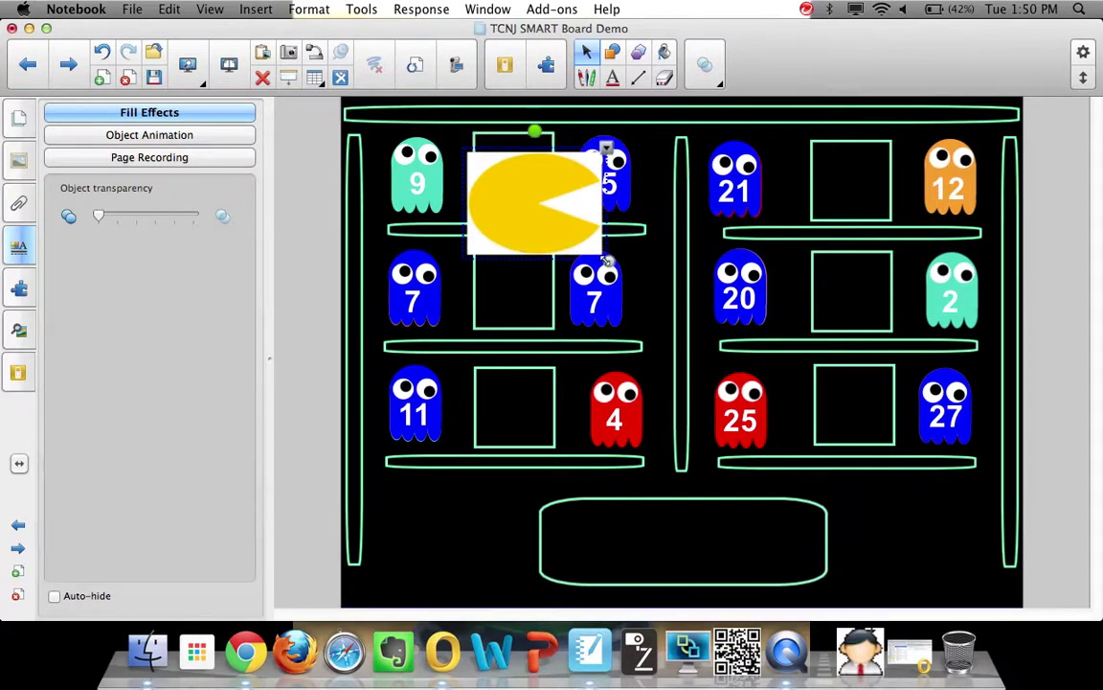
{"action": "left_click_drag", "start_coordinate": [610, 266], "coordinate": [531, 213]}
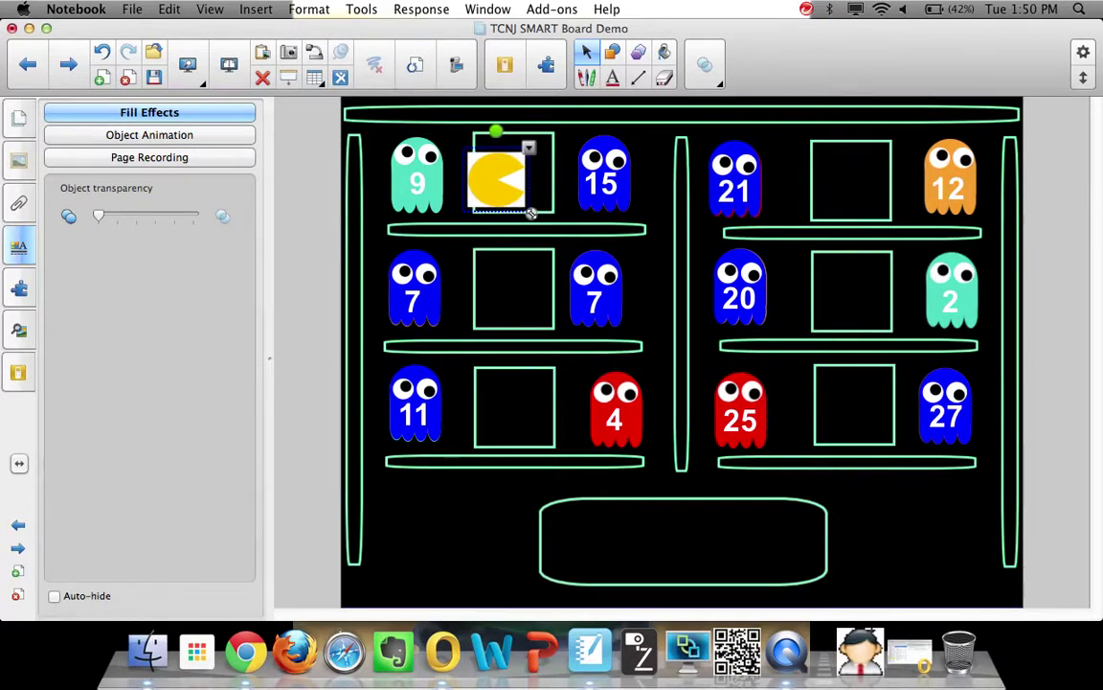
{"action": "left_click_drag", "start_coordinate": [488, 172], "coordinate": [515, 185]}
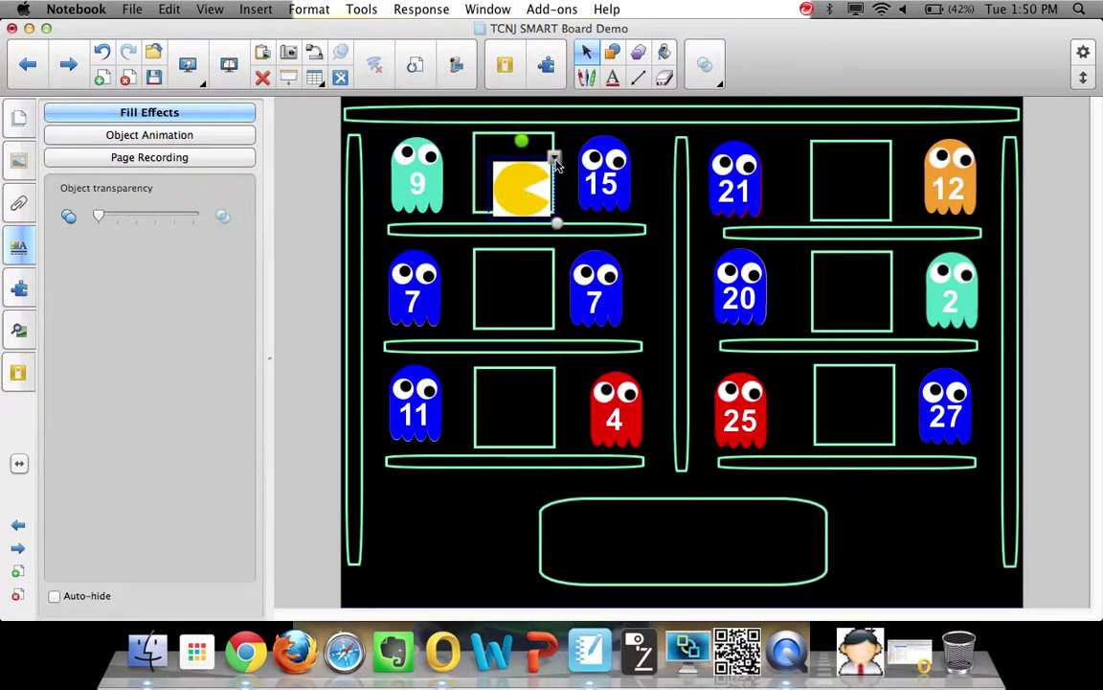
Step: Make the white background of the Pac-Man picture transparent
{"action": "left_click", "coordinate": [555, 160]}
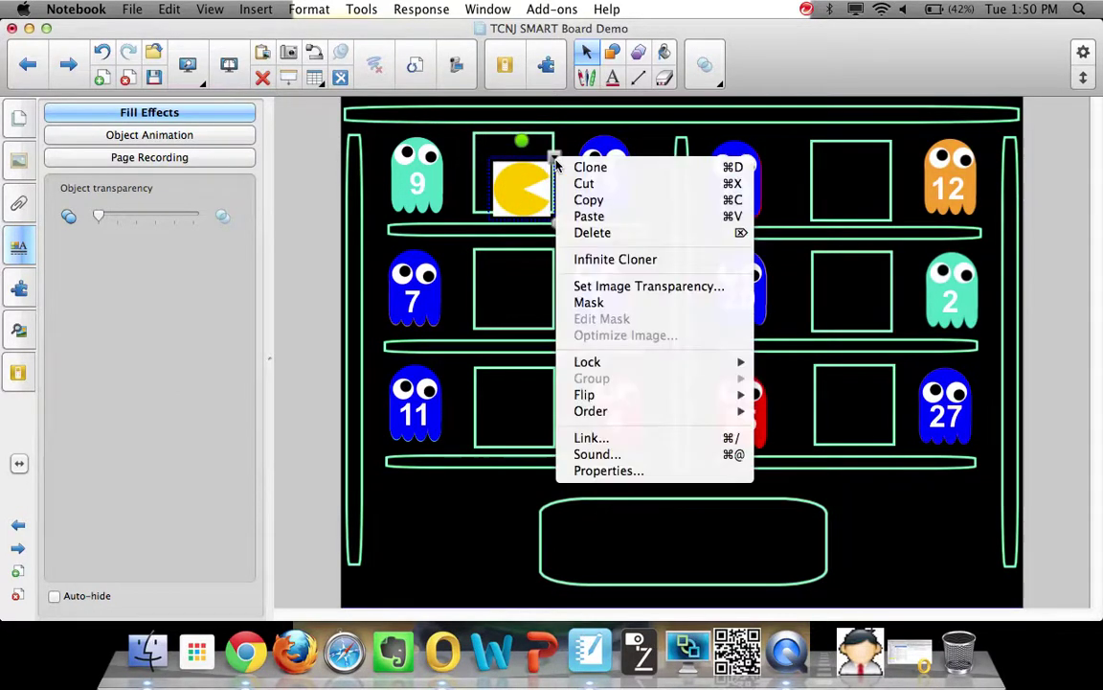
{"action": "left_click", "coordinate": [591, 288]}
{"action": "left_click", "coordinate": [627, 251]}
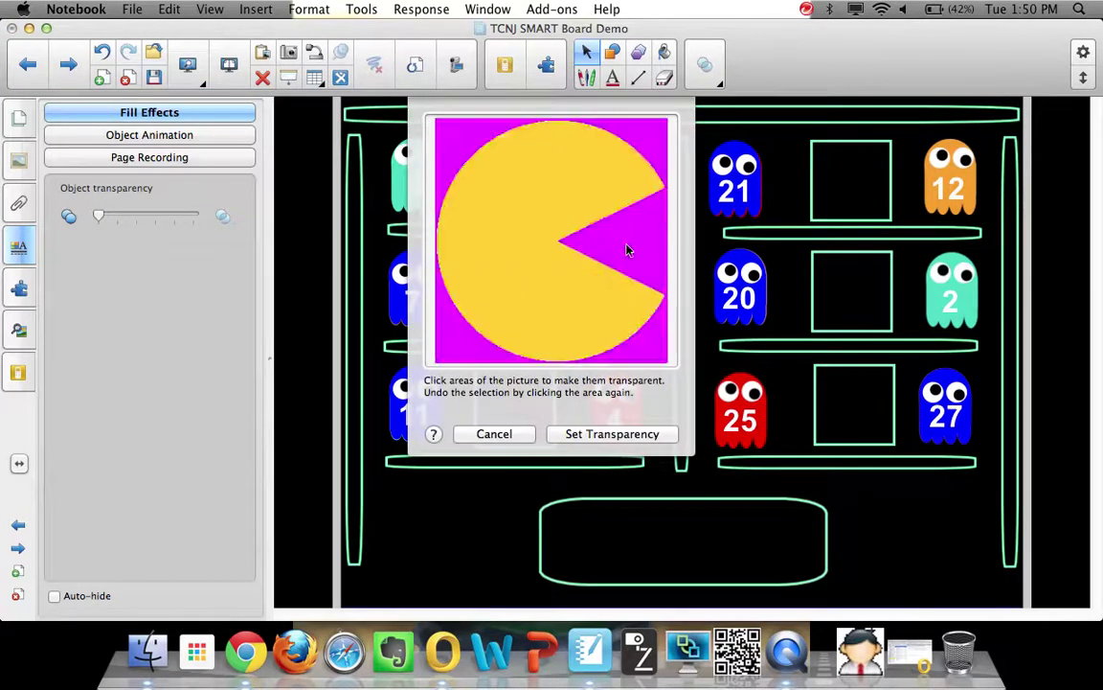
{"action": "left_click", "coordinate": [613, 434]}
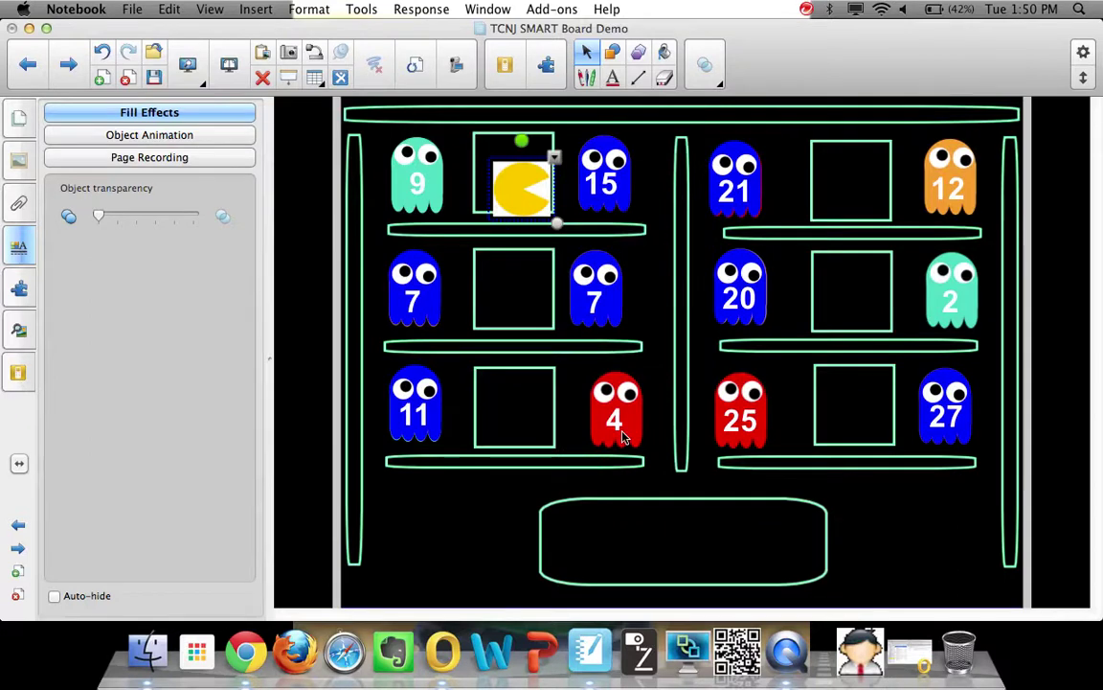
{"action": "left_click", "coordinate": [559, 386]}
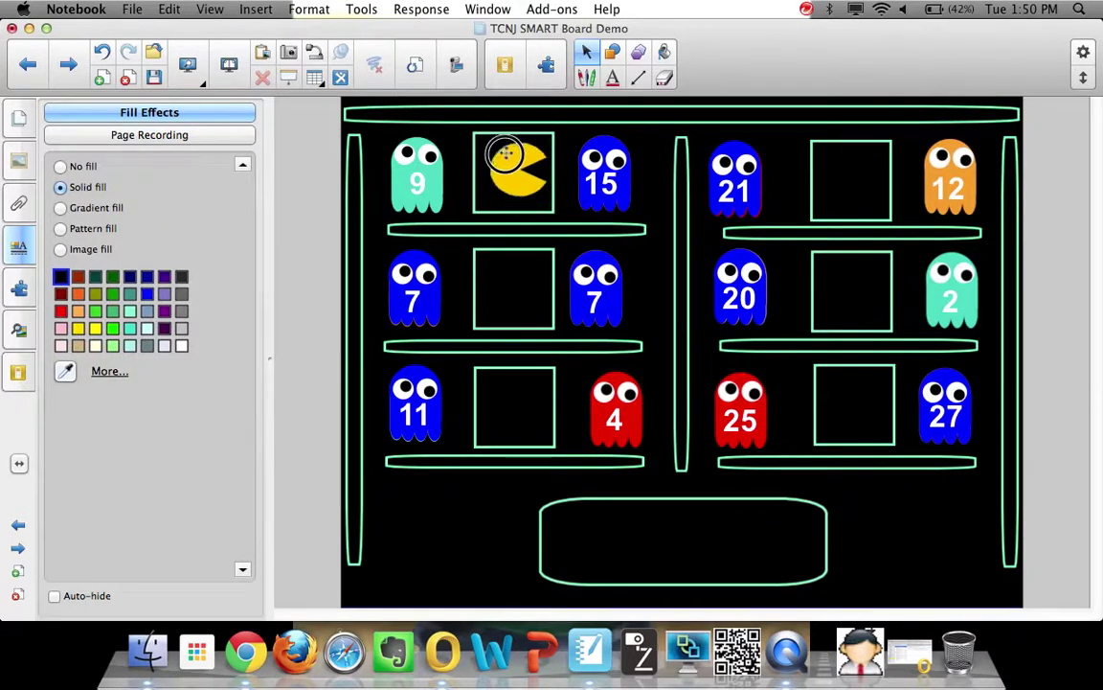
Step: Move the Pac-Man into the rounded box below the maze and clone it, placing the copy beside the original
{"action": "left_click_drag", "start_coordinate": [503, 177], "coordinate": [598, 565]}
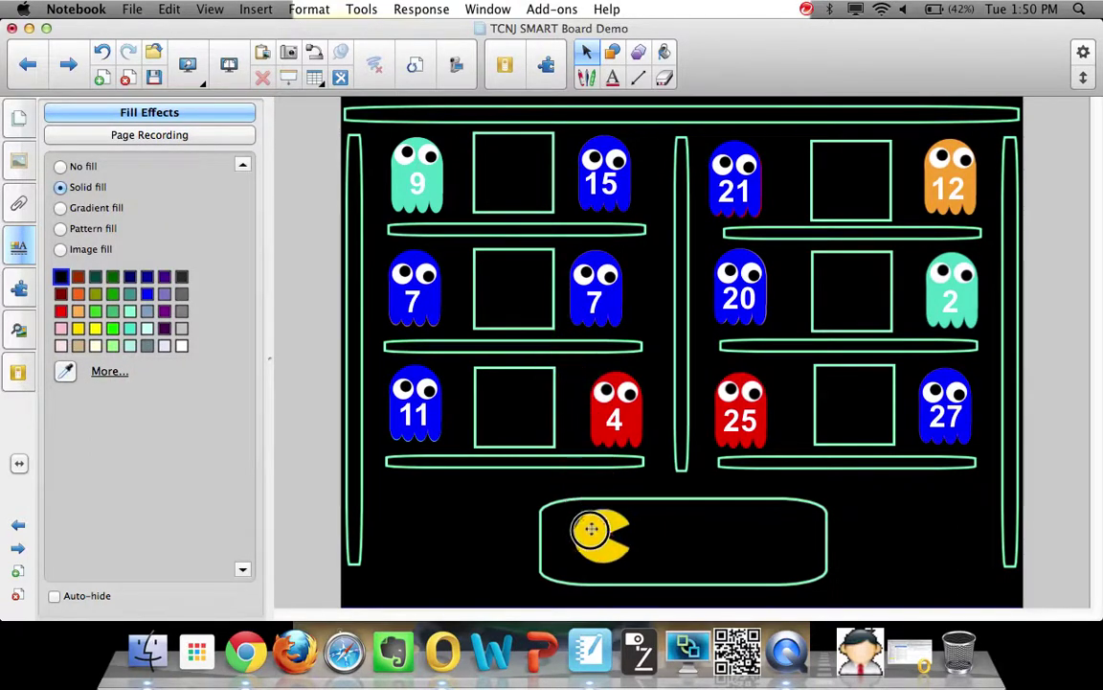
{"action": "left_click", "coordinate": [586, 520]}
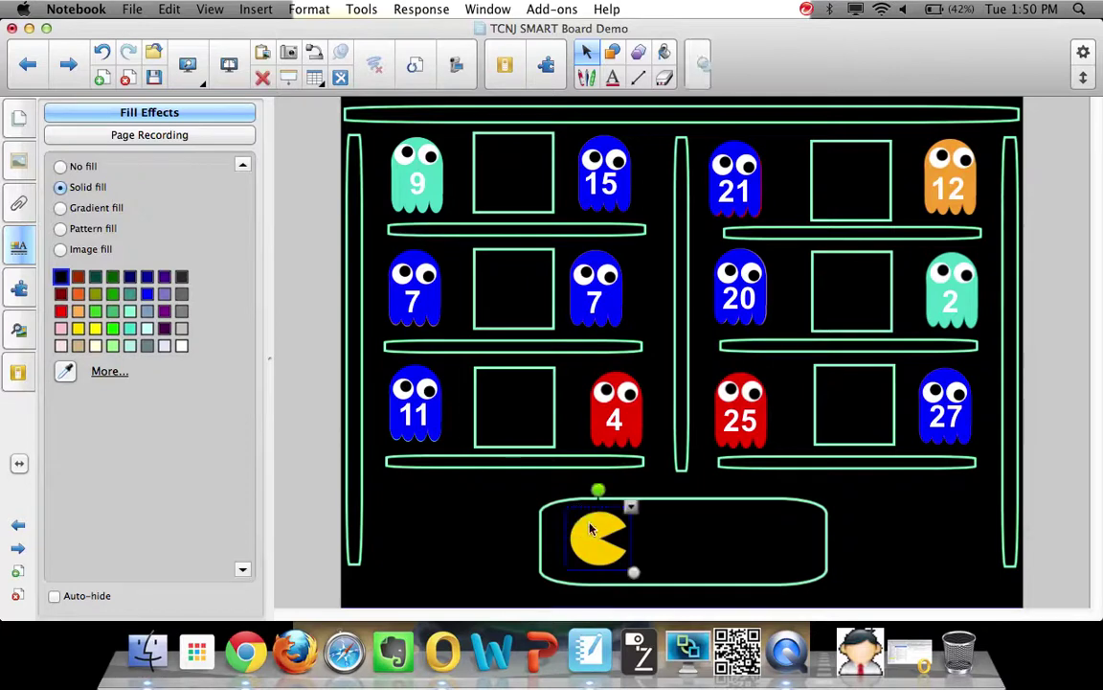
{"action": "right_click", "coordinate": [625, 536]}
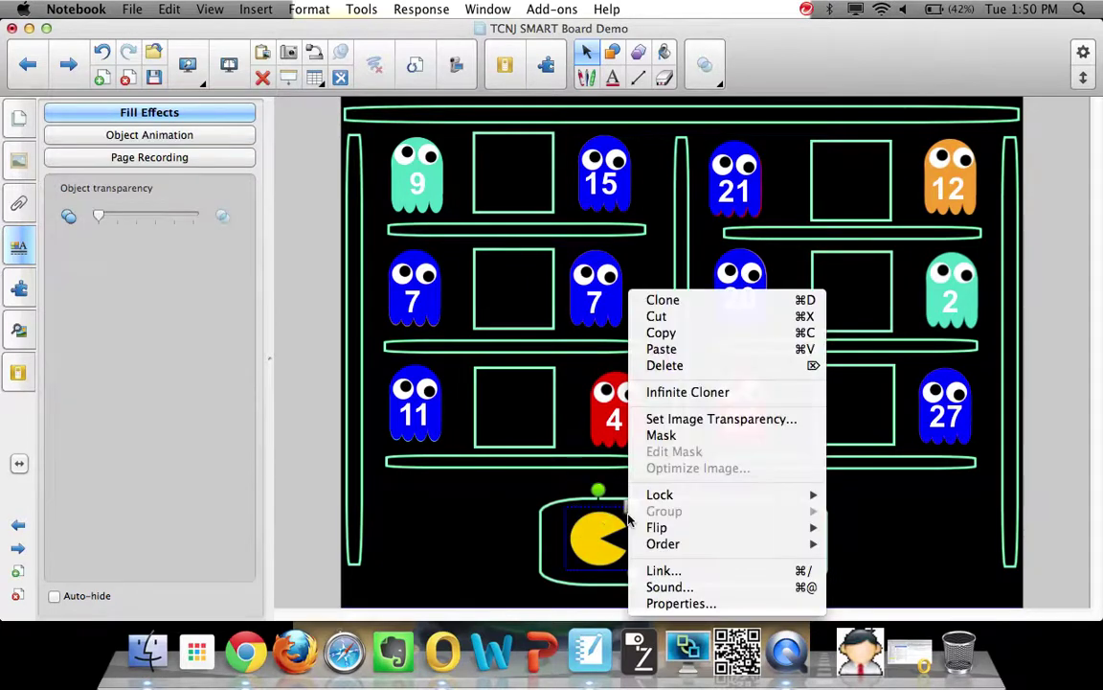
{"action": "left_click", "coordinate": [659, 301]}
{"action": "left_click_drag", "start_coordinate": [613, 548], "coordinate": [715, 538]}
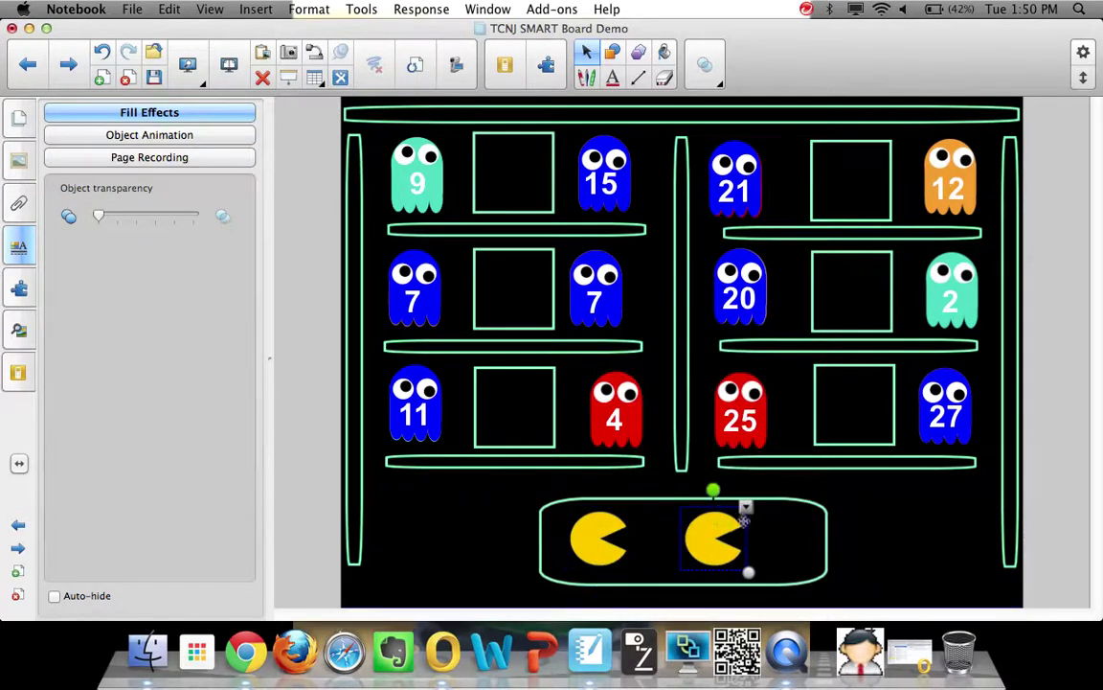
Step: Flip the cloned Pac-Man left/right and move it toward the right end of the rounded box
{"action": "right_click", "coordinate": [747, 515]}
{"action": "mouse_move", "coordinate": [780, 527]}
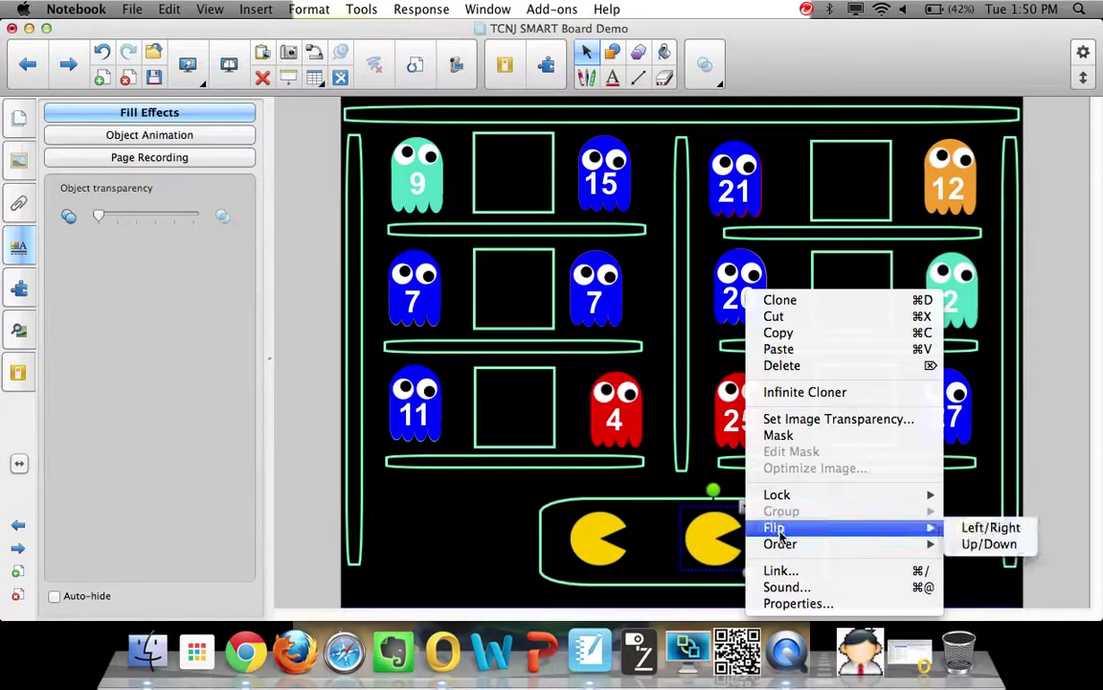
{"action": "left_click", "coordinate": [986, 528]}
{"action": "left_click_drag", "start_coordinate": [743, 546], "coordinate": [790, 549]}
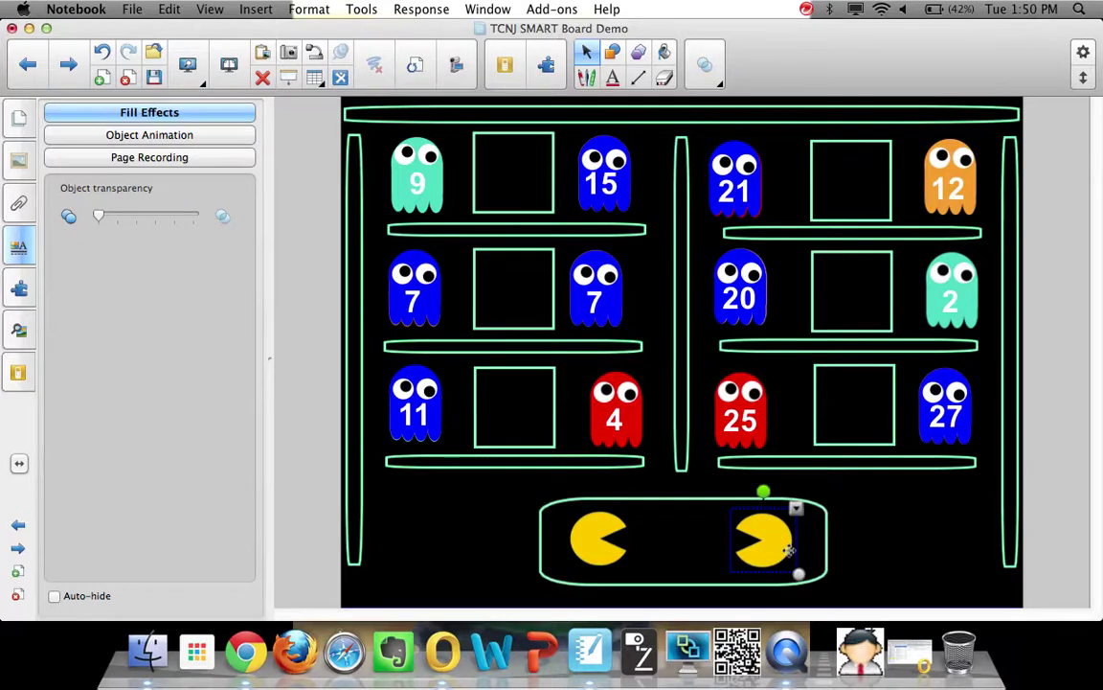
Step: Set both Pac-Men in the rounded box as infinite cloners
{"action": "left_click", "coordinate": [797, 510]}
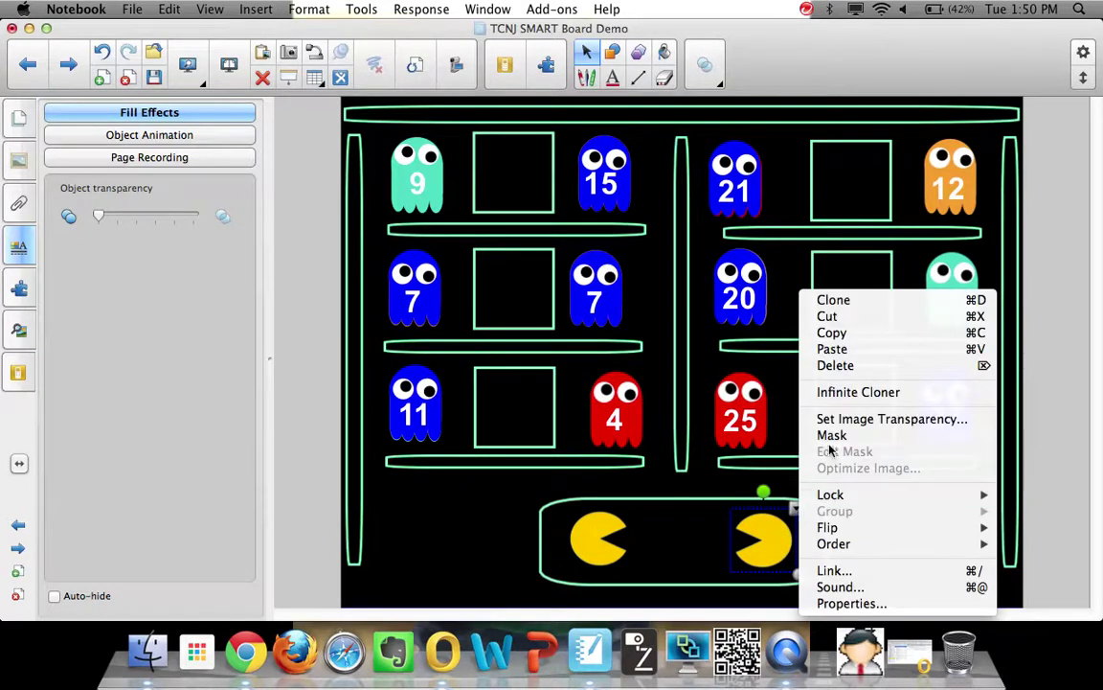
{"action": "left_click", "coordinate": [813, 387]}
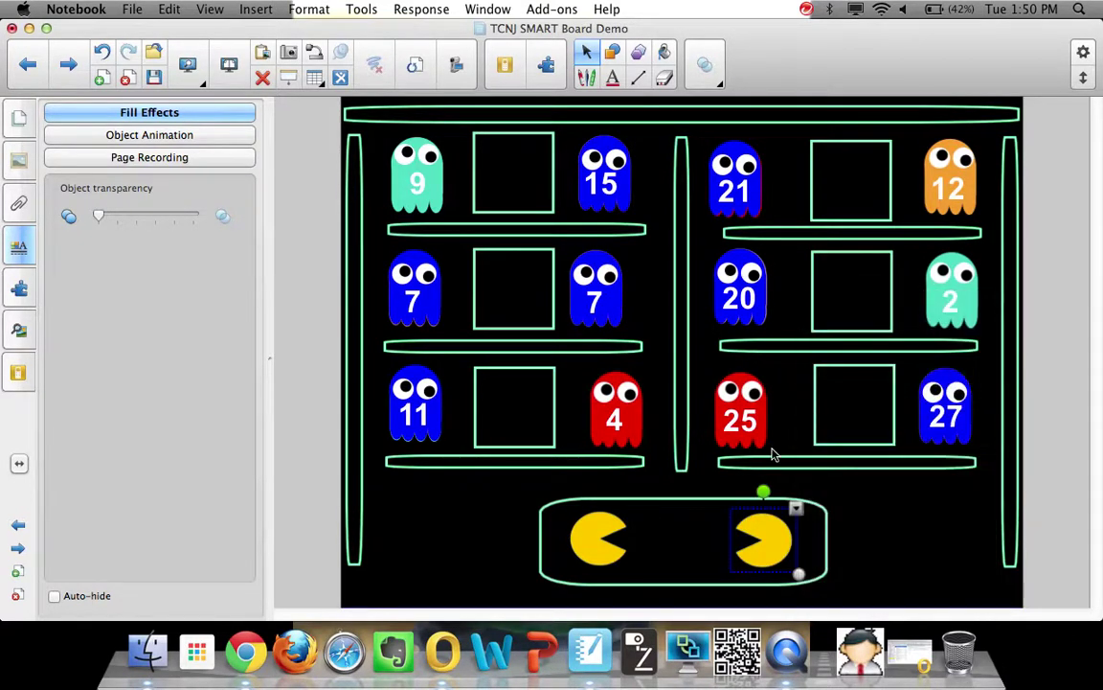
{"action": "left_click", "coordinate": [599, 539]}
{"action": "left_click", "coordinate": [630, 508]}
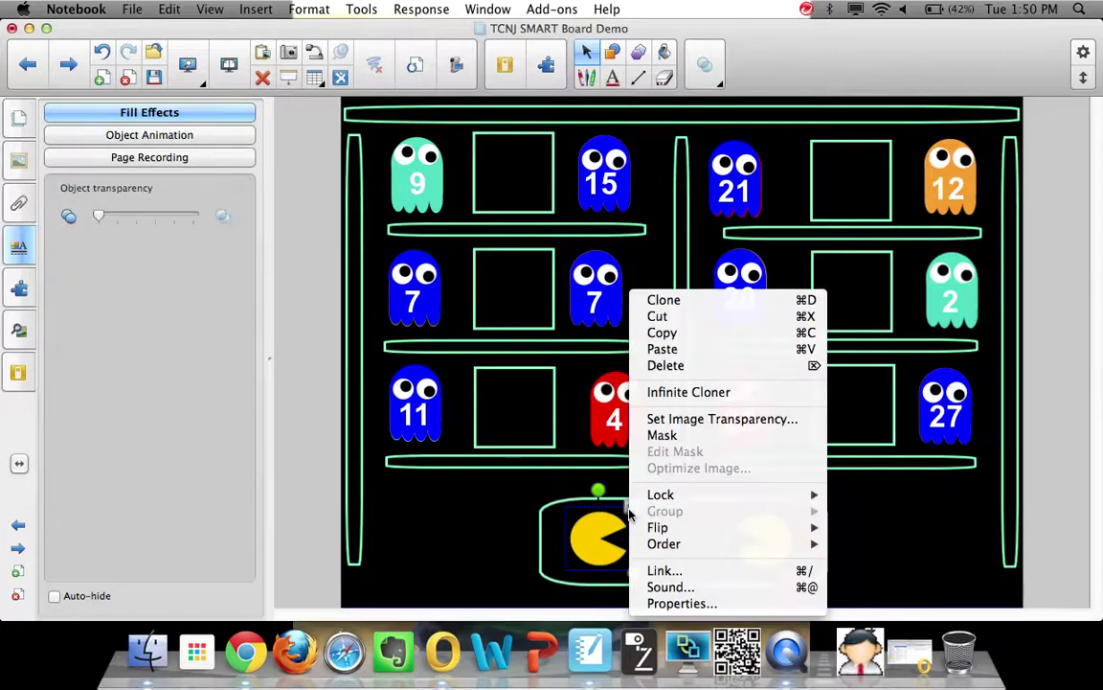
{"action": "left_click", "coordinate": [665, 389]}
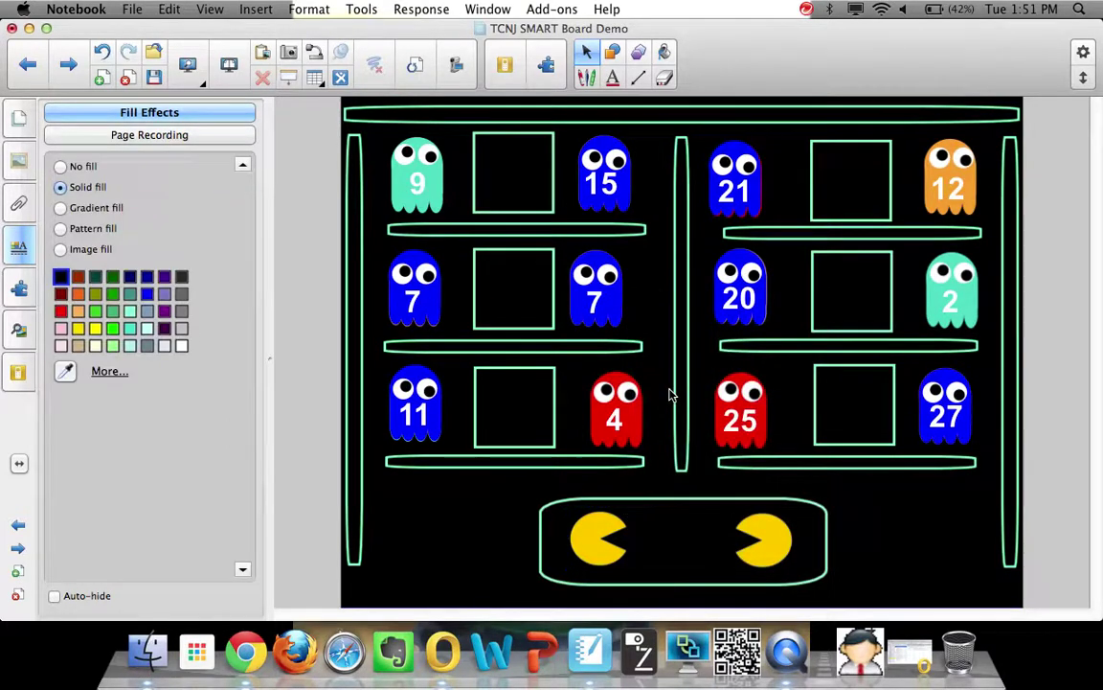
Step: Add the red Apple picture from the gallery, shrink it to roughly ghost size and rotate it upright
{"action": "left_click", "coordinate": [16, 169]}
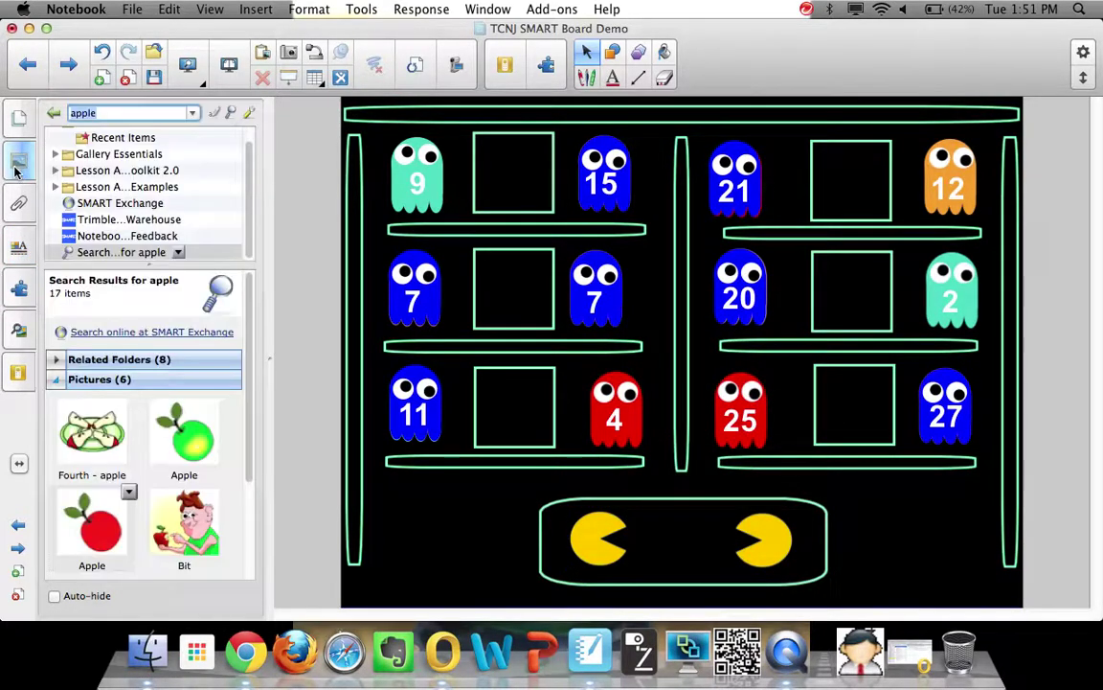
{"action": "left_click_drag", "start_coordinate": [93, 526], "coordinate": [602, 393]}
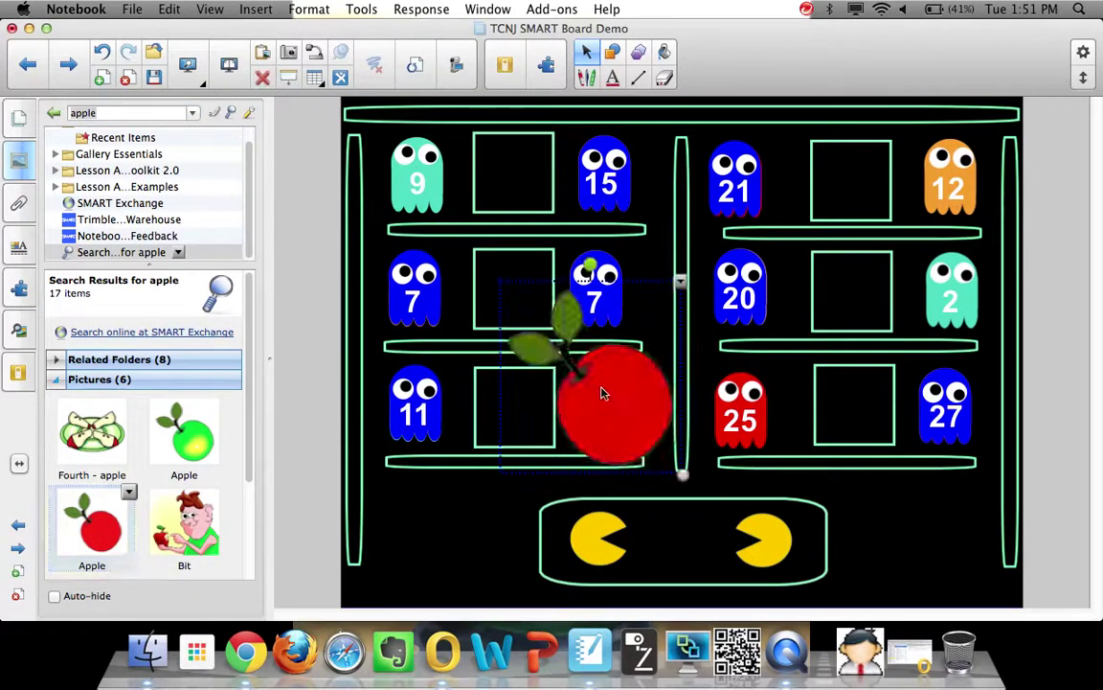
{"action": "left_click_drag", "start_coordinate": [682, 473], "coordinate": [600, 388]}
{"action": "left_click_drag", "start_coordinate": [554, 268], "coordinate": [600, 287]}
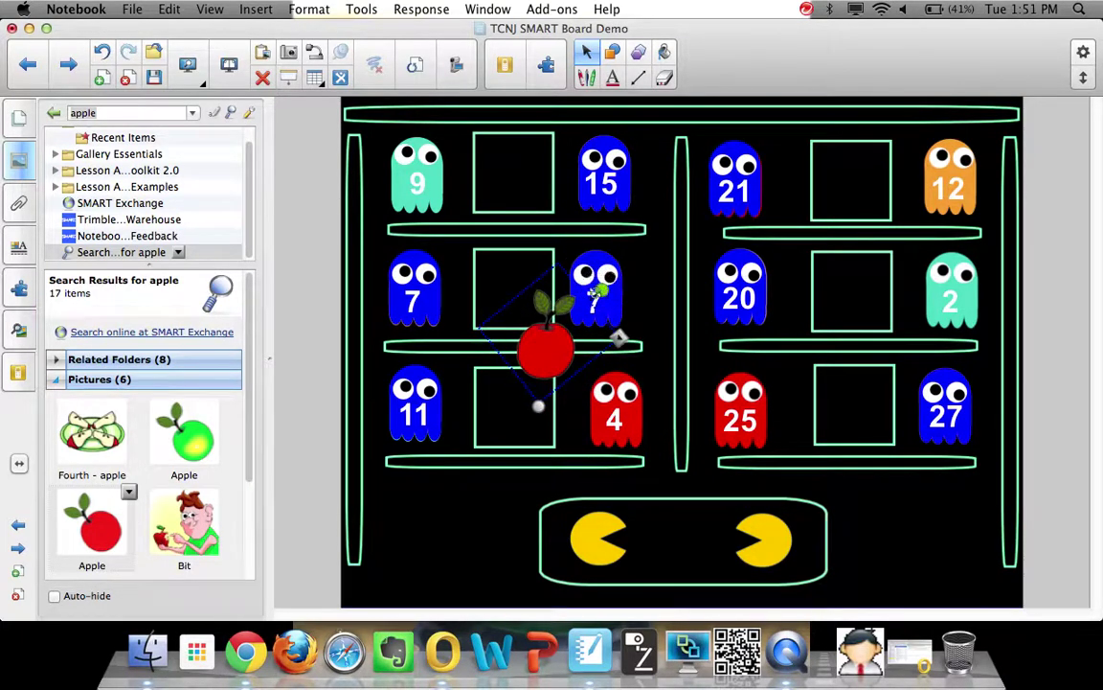
Step: Add a white equals sign in bold 36-point Arial and center it on the red apple
{"action": "left_click", "coordinate": [612, 78]}
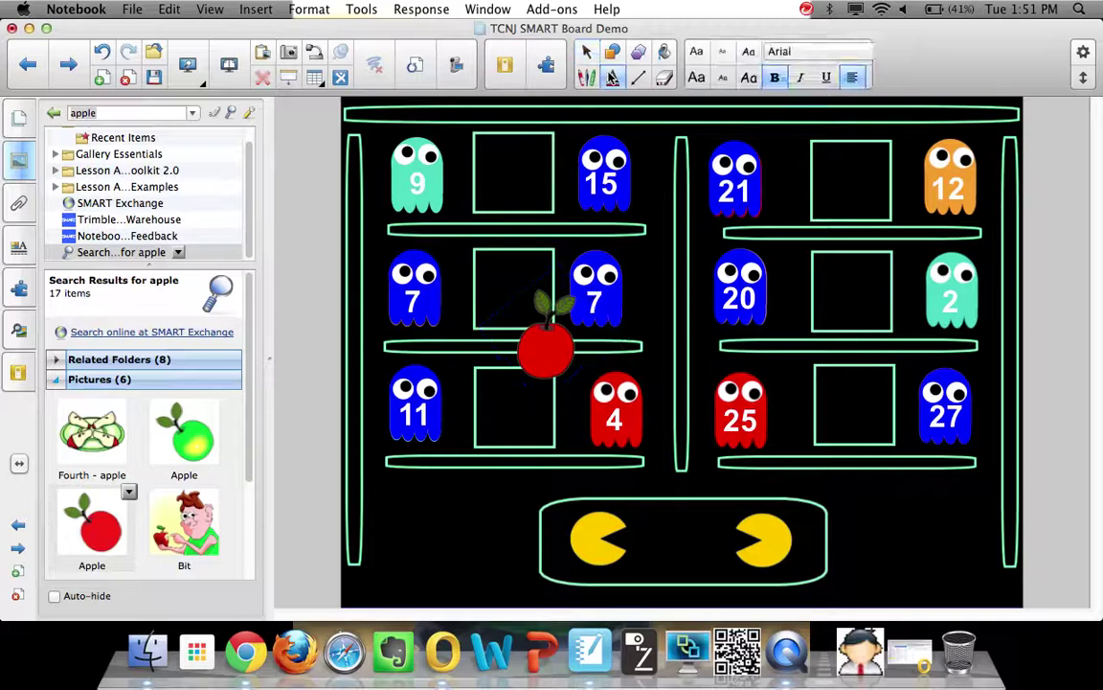
{"action": "left_click", "coordinate": [539, 356]}
{"action": "type", "text": "="}
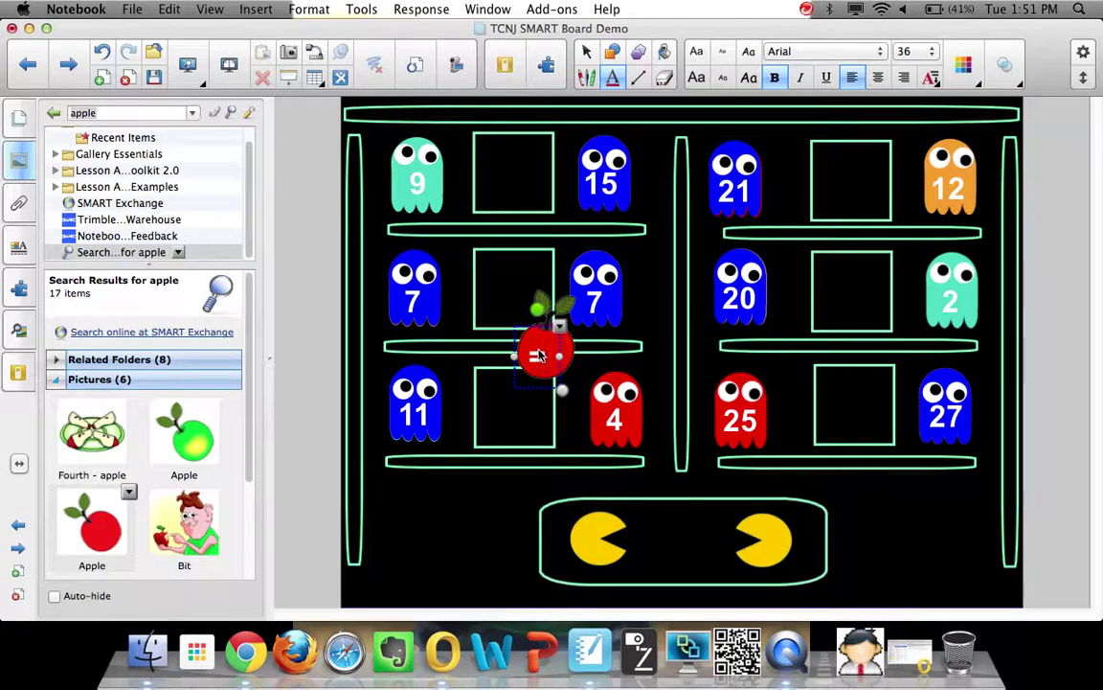
{"action": "left_click", "coordinate": [589, 52]}
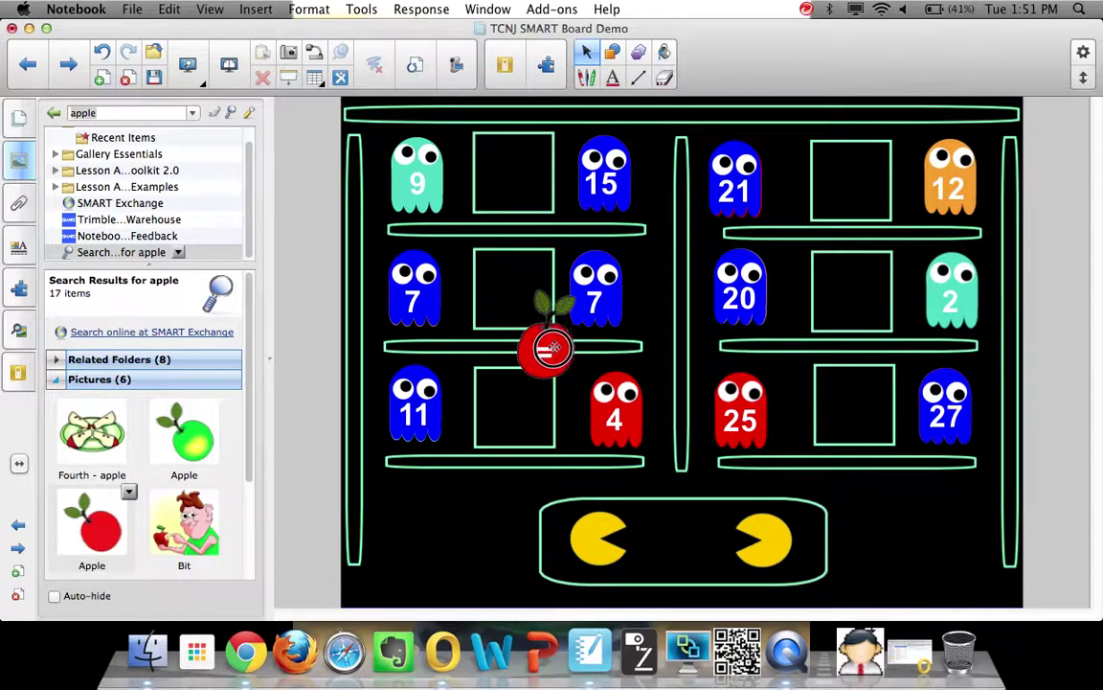
{"action": "left_click", "coordinate": [545, 353]}
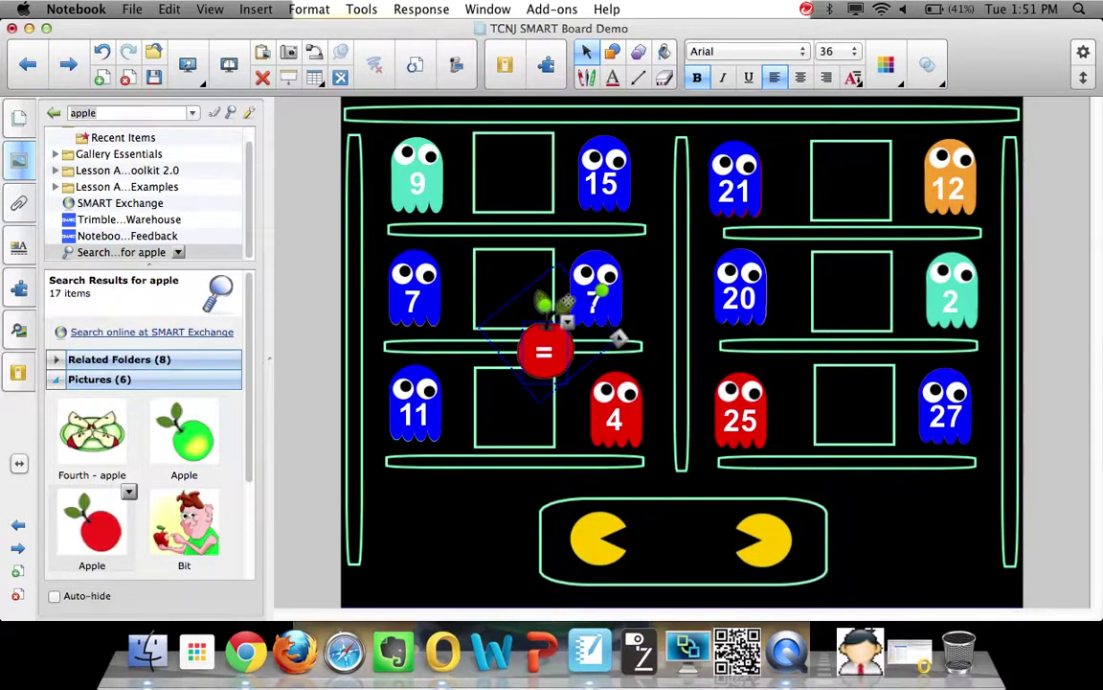
Step: Move the apple with its equals sign between the two Pac-Men as one group and set it as an infinite cloner
{"action": "left_click_drag", "start_coordinate": [568, 301], "coordinate": [703, 544]}
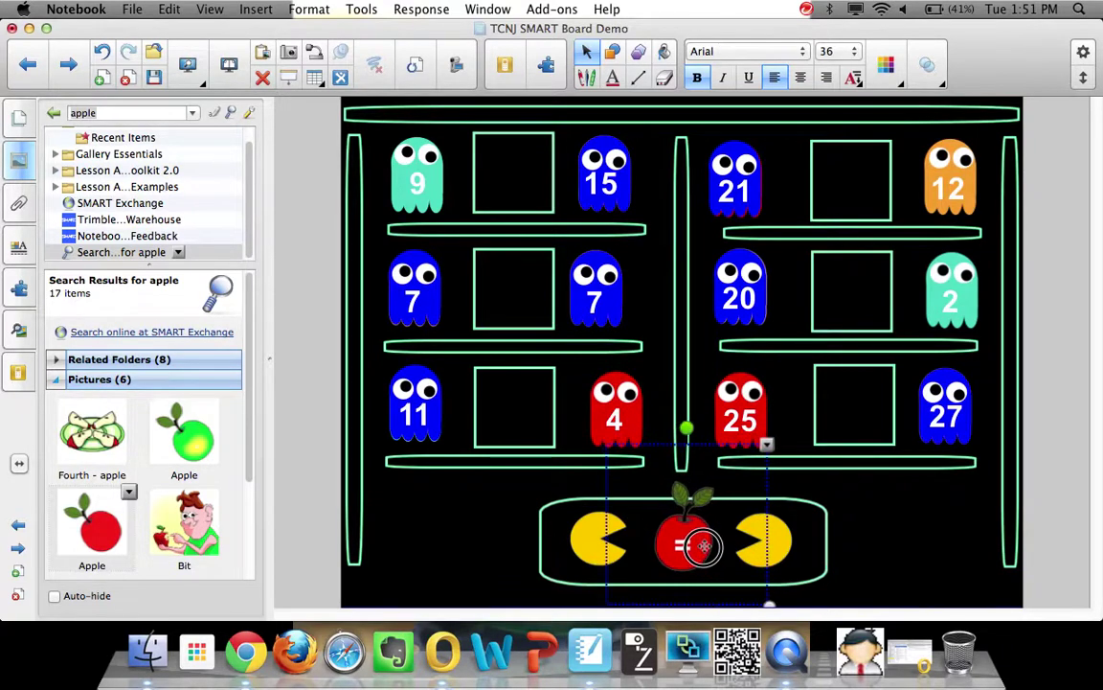
{"action": "left_click", "coordinate": [767, 446]}
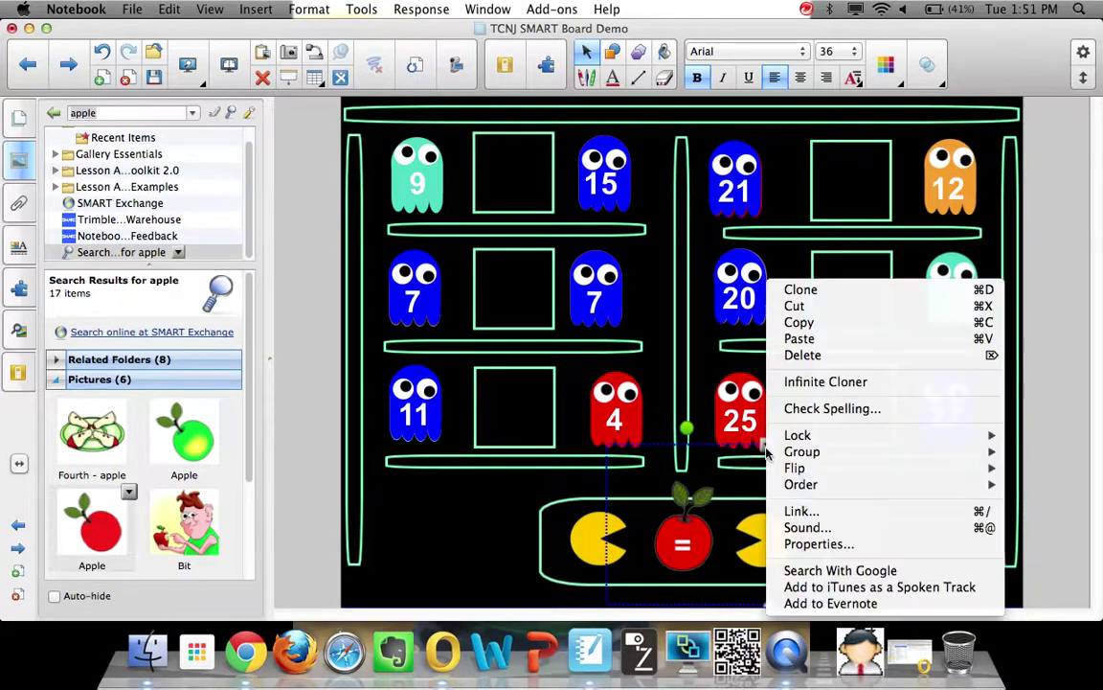
{"action": "left_click", "coordinate": [816, 383]}
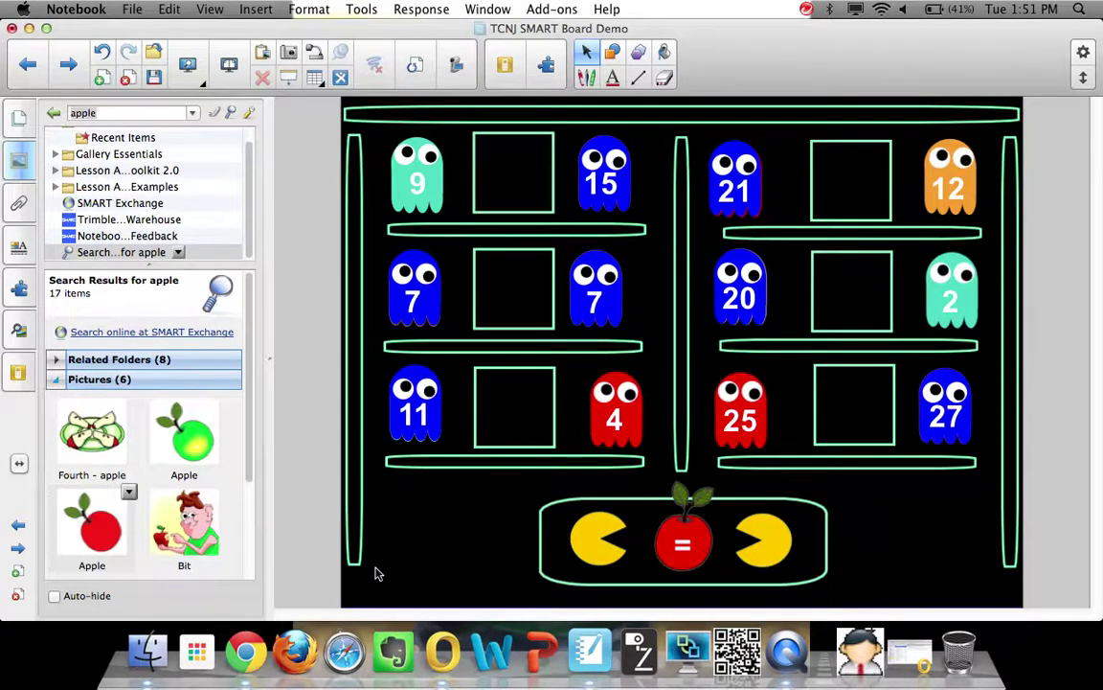
Step: Draw a small yellow star and move it into the page's lower-left corner below the maze wall
{"action": "left_click", "coordinate": [610, 56]}
{"action": "left_click", "coordinate": [800, 77]}
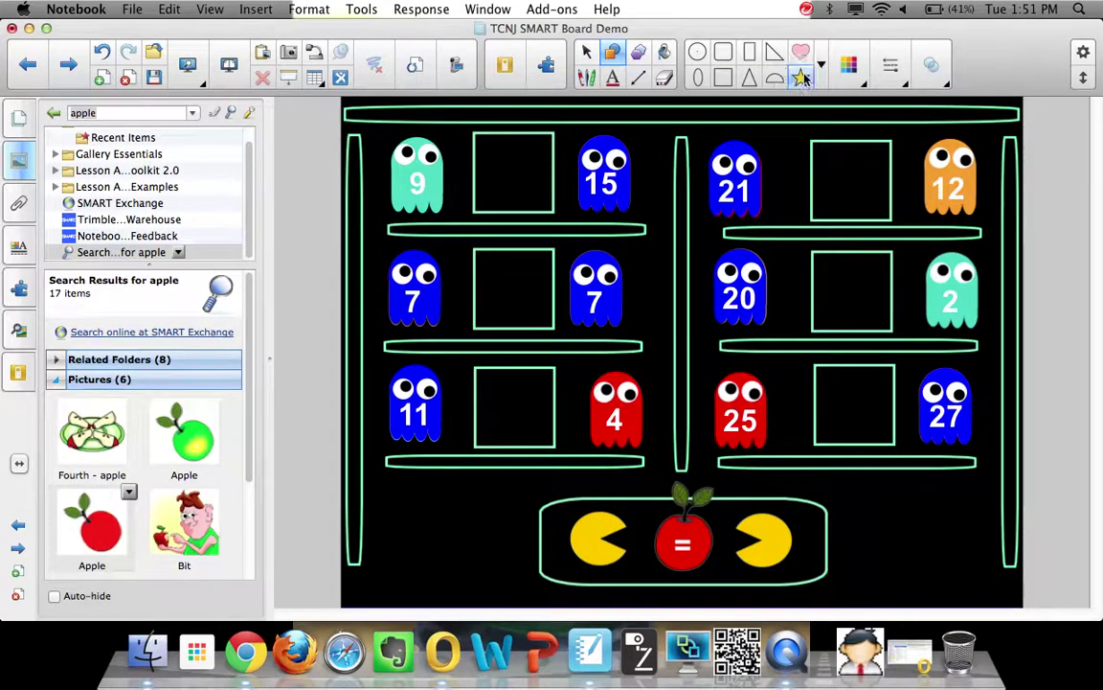
{"action": "left_click_drag", "start_coordinate": [366, 568], "coordinate": [400, 599]}
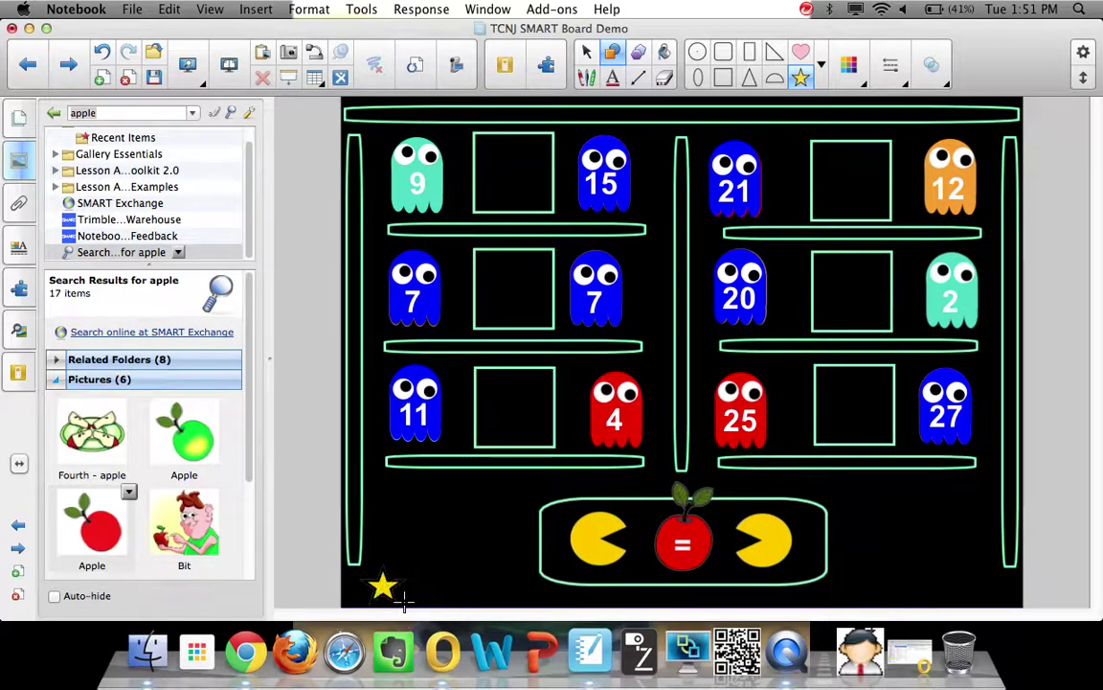
{"action": "left_click", "coordinate": [587, 52]}
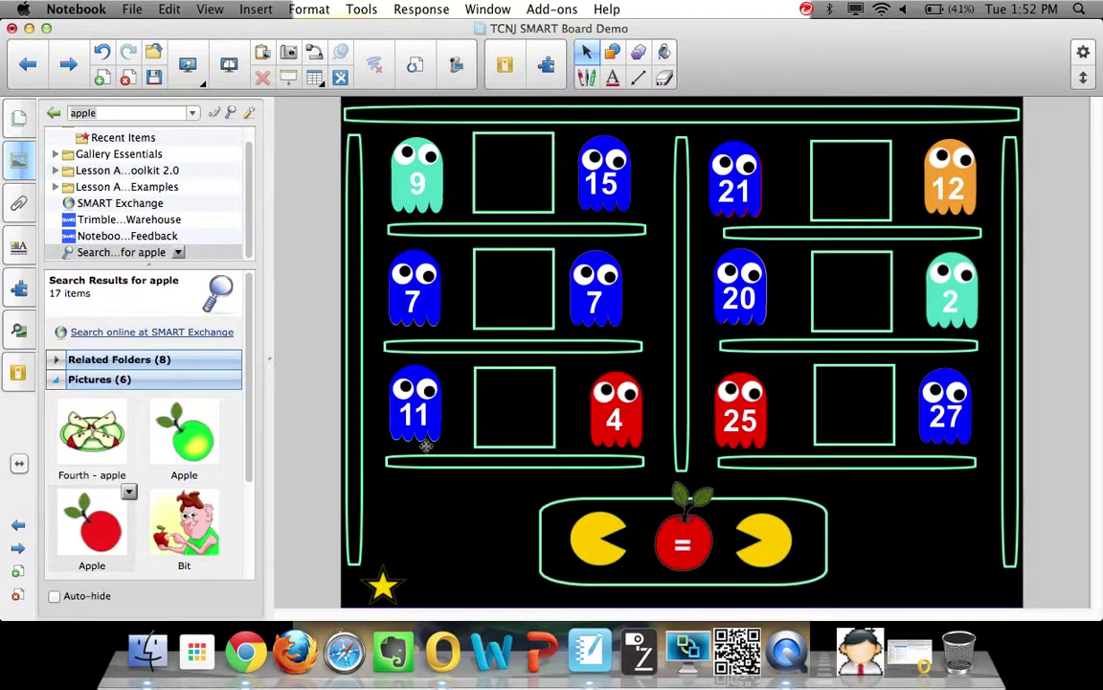
{"action": "left_click_drag", "start_coordinate": [385, 569], "coordinate": [361, 565]}
{"action": "left_click", "coordinate": [364, 583]}
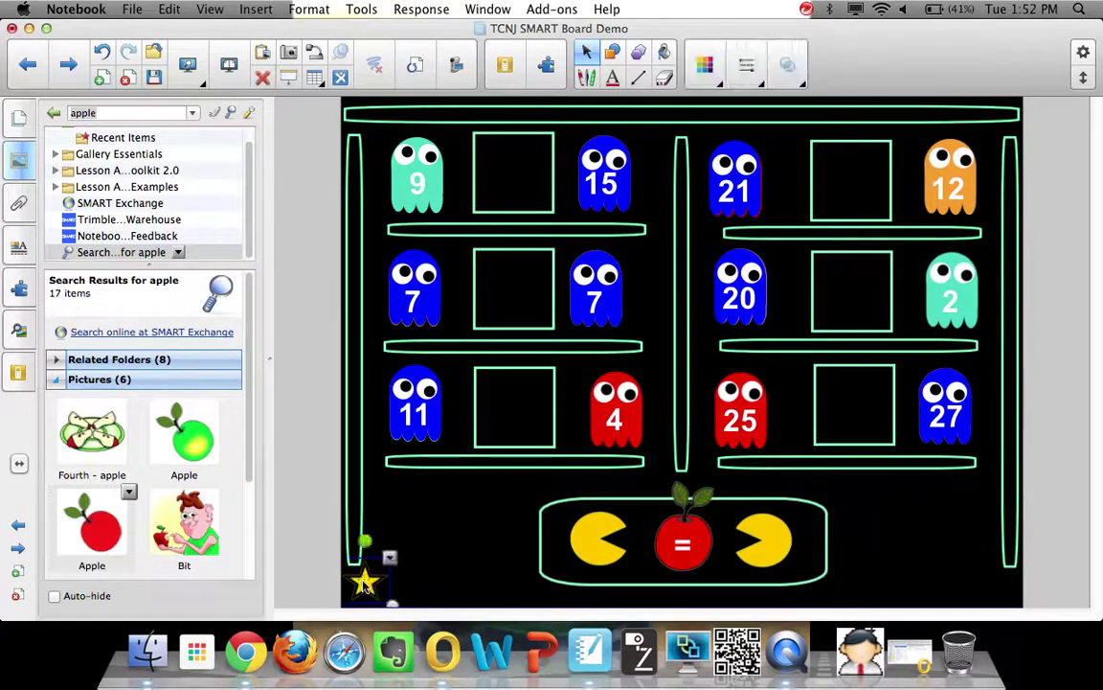
Step: Duplicate the yellow star and lock the original in place in the lower-left corner
{"action": "key", "text": "super+c"}
{"action": "key", "text": "super+v"}
{"action": "left_click", "coordinate": [364, 580]}
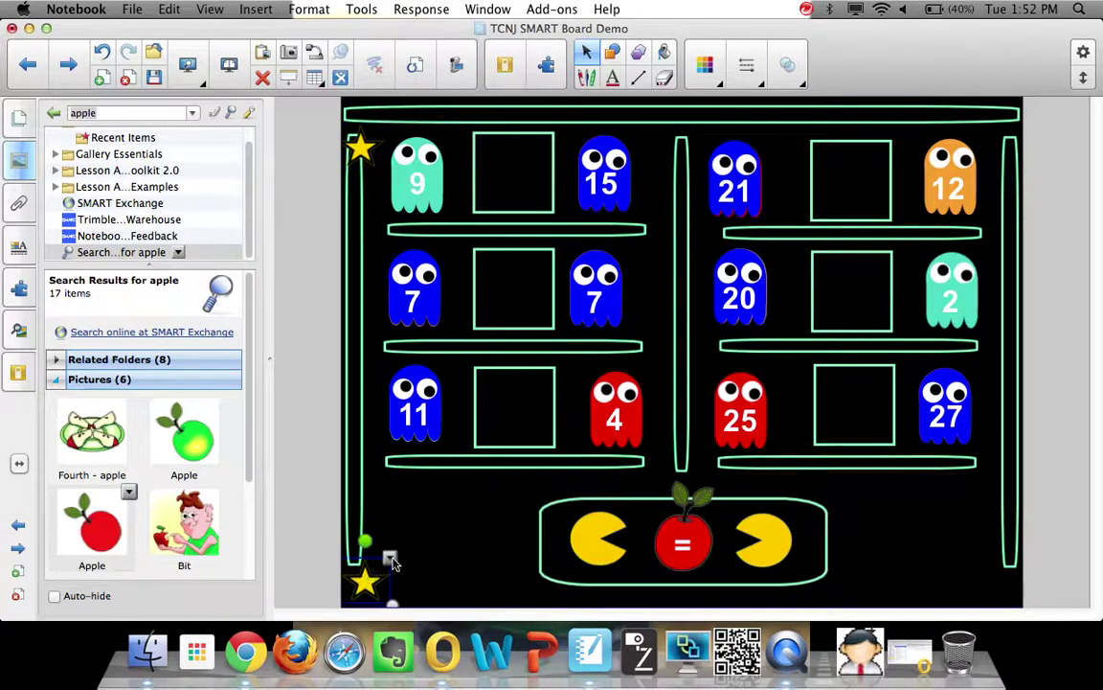
{"action": "left_click", "coordinate": [388, 557]}
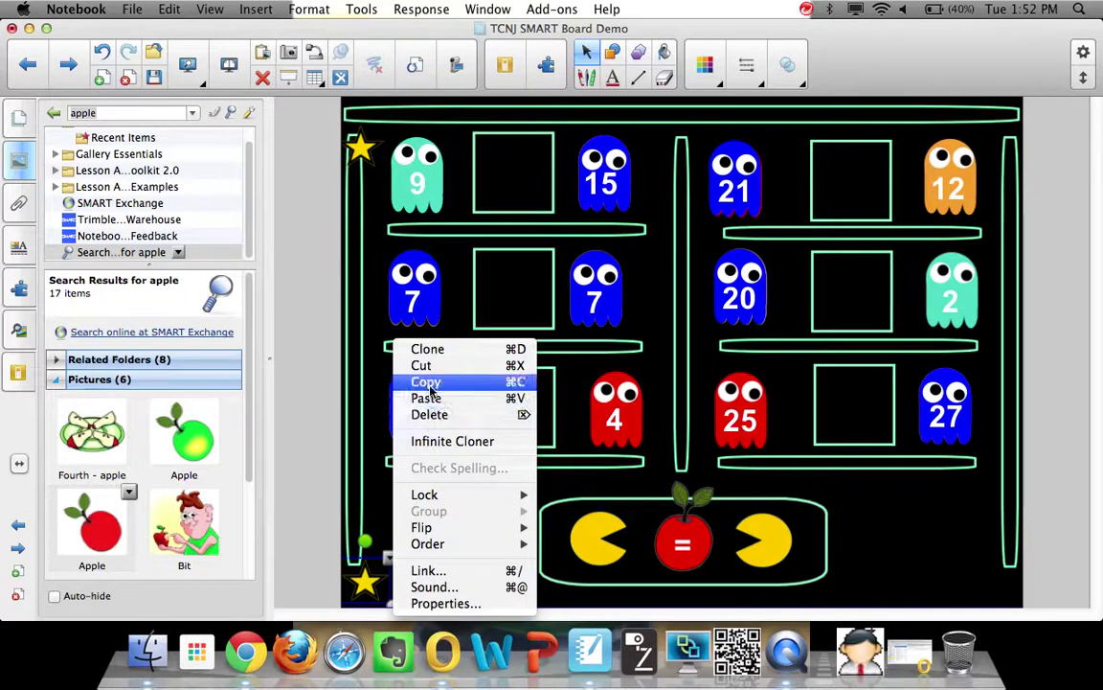
{"action": "mouse_move", "coordinate": [425, 497]}
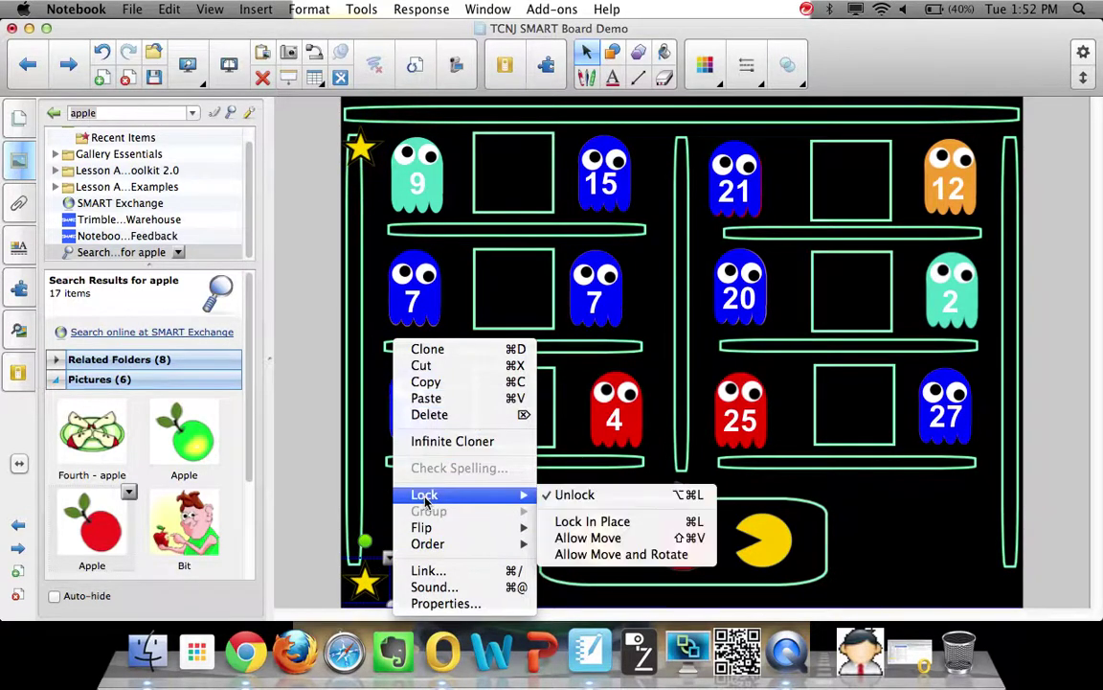
{"action": "left_click", "coordinate": [574, 521]}
Step: Place the unlocked star over the locked one and group it with the blue ghost covers
{"action": "left_click_drag", "start_coordinate": [361, 148], "coordinate": [372, 584]}
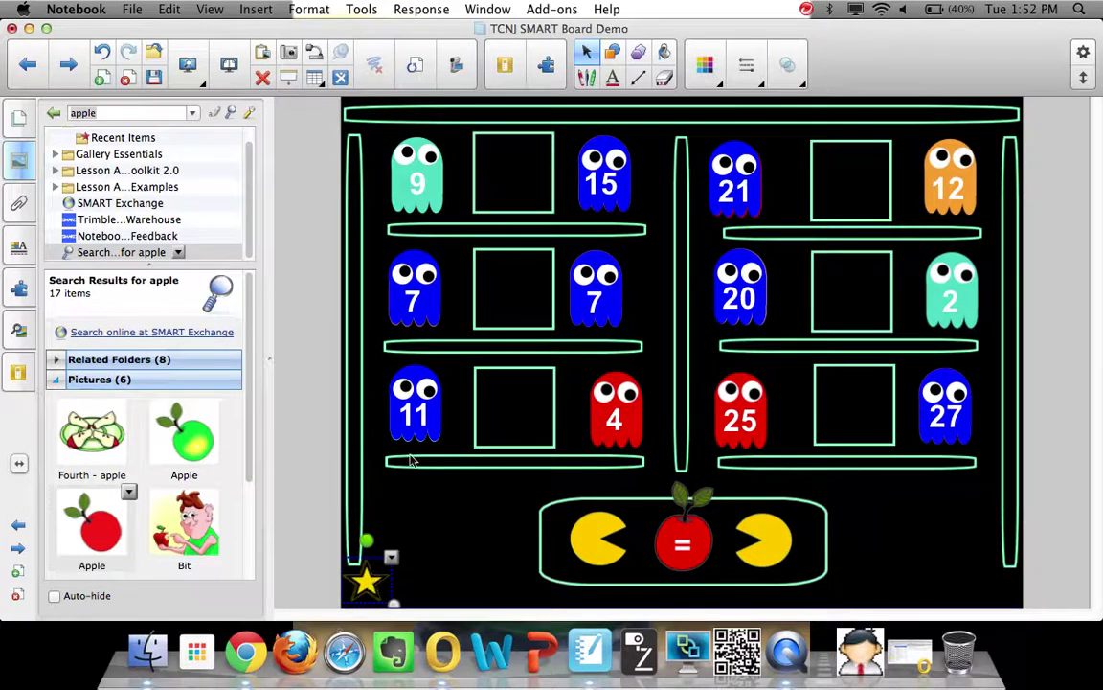
{"action": "left_click", "coordinate": [412, 368]}
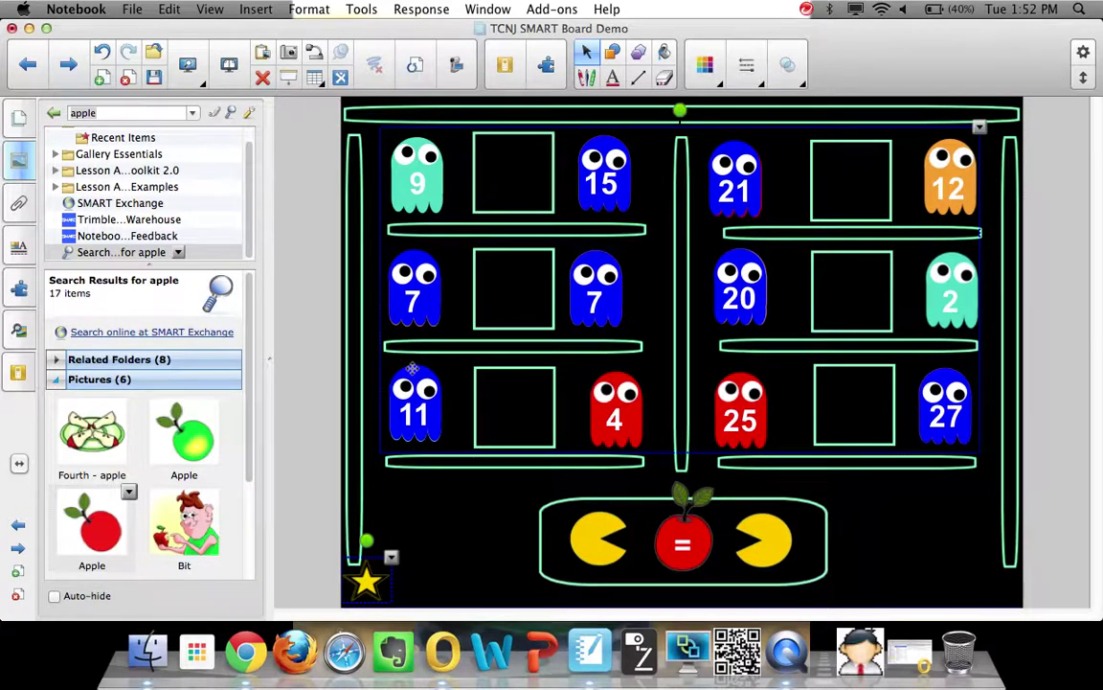
{"action": "key", "text": "super+g"}
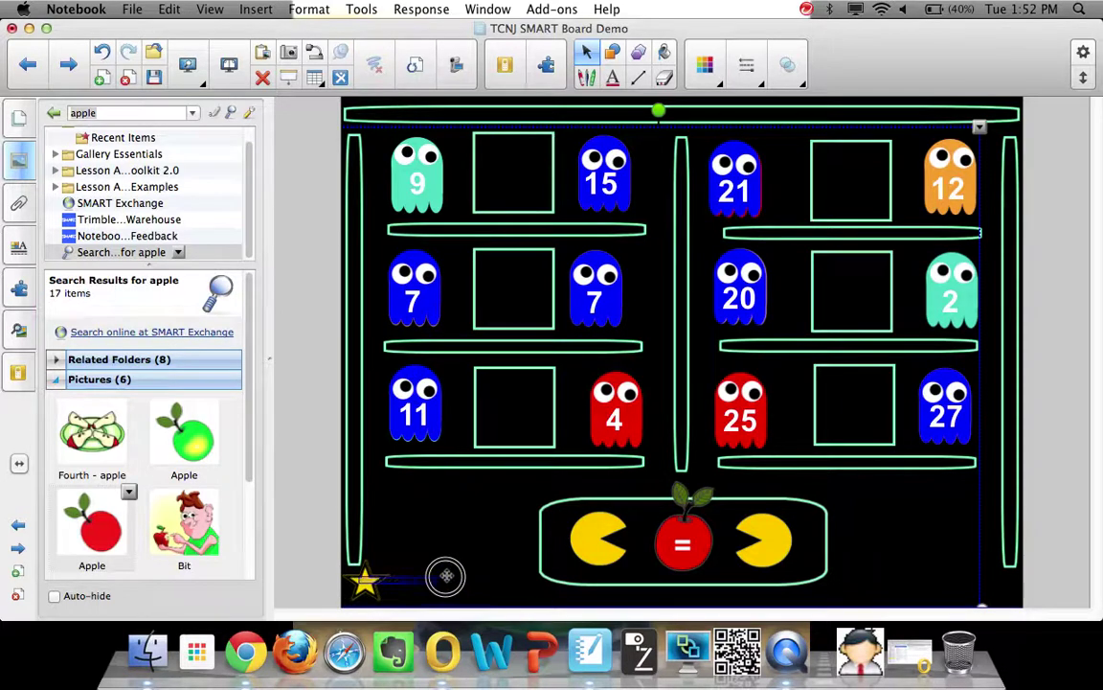
Step: Slide the star and blue cover group across until its star sits in the page's lower-right corner, uncovering the colored ghosts
{"action": "left_click_drag", "start_coordinate": [394, 419], "coordinate": [456, 423]}
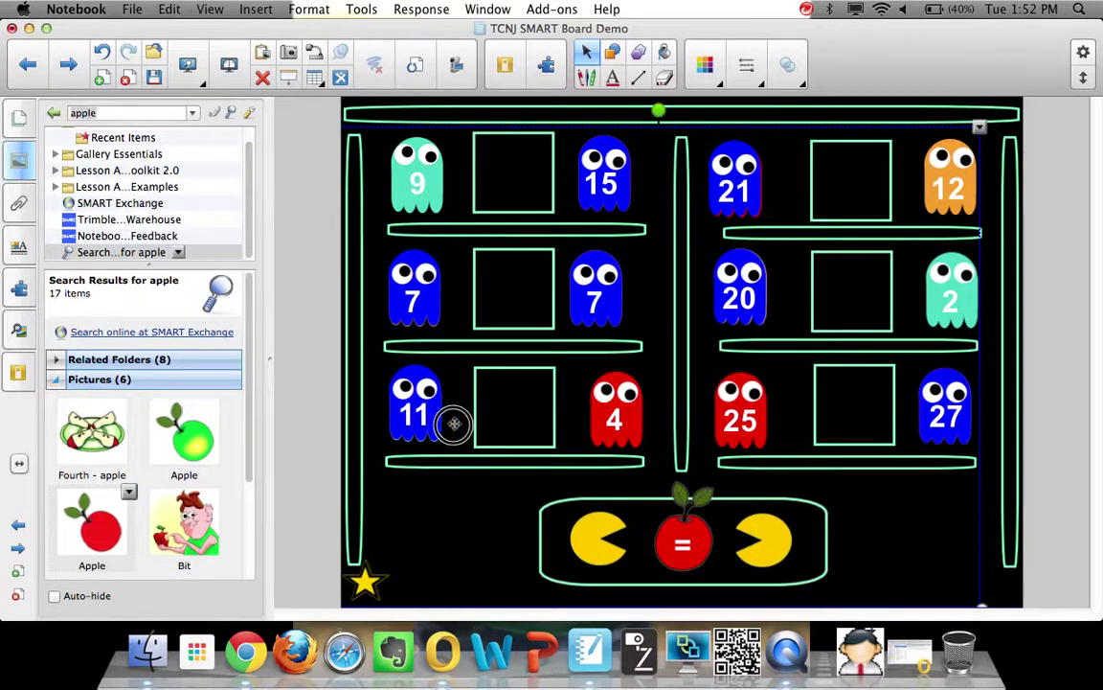
{"action": "left_click_drag", "start_coordinate": [483, 575], "coordinate": [1009, 584]}
{"action": "left_click", "coordinate": [929, 573]}
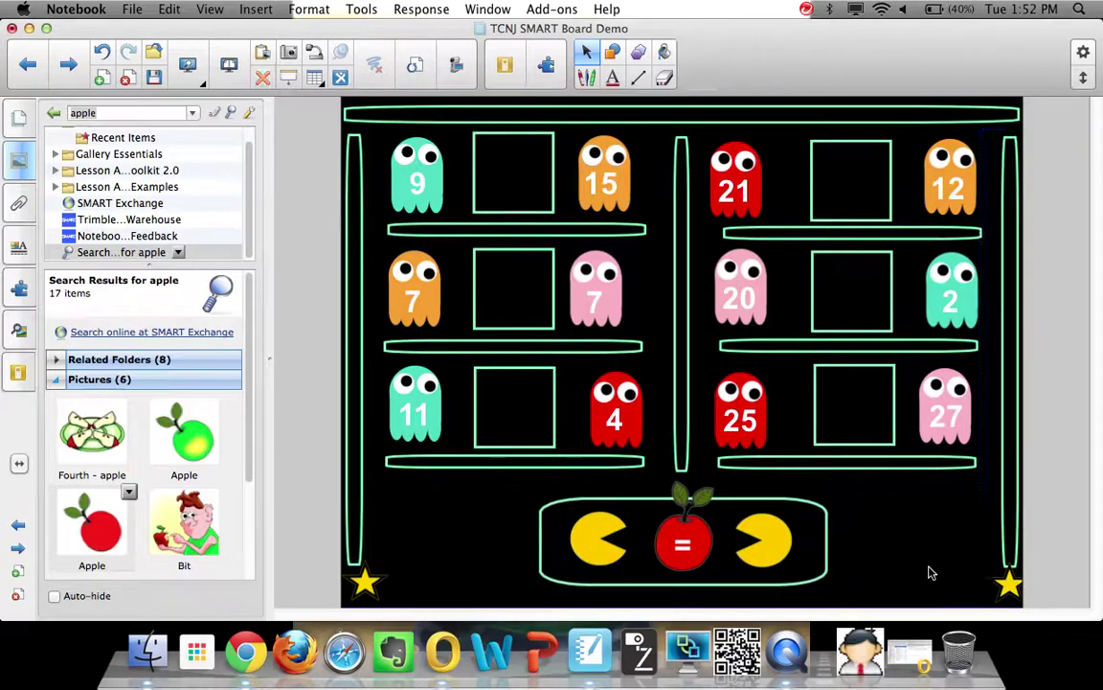
Step: Draw a yellow arrow along the page's lower edge, running from the lower-right star to the lower-left star
{"action": "left_click", "coordinate": [638, 78]}
{"action": "left_click", "coordinate": [696, 78]}
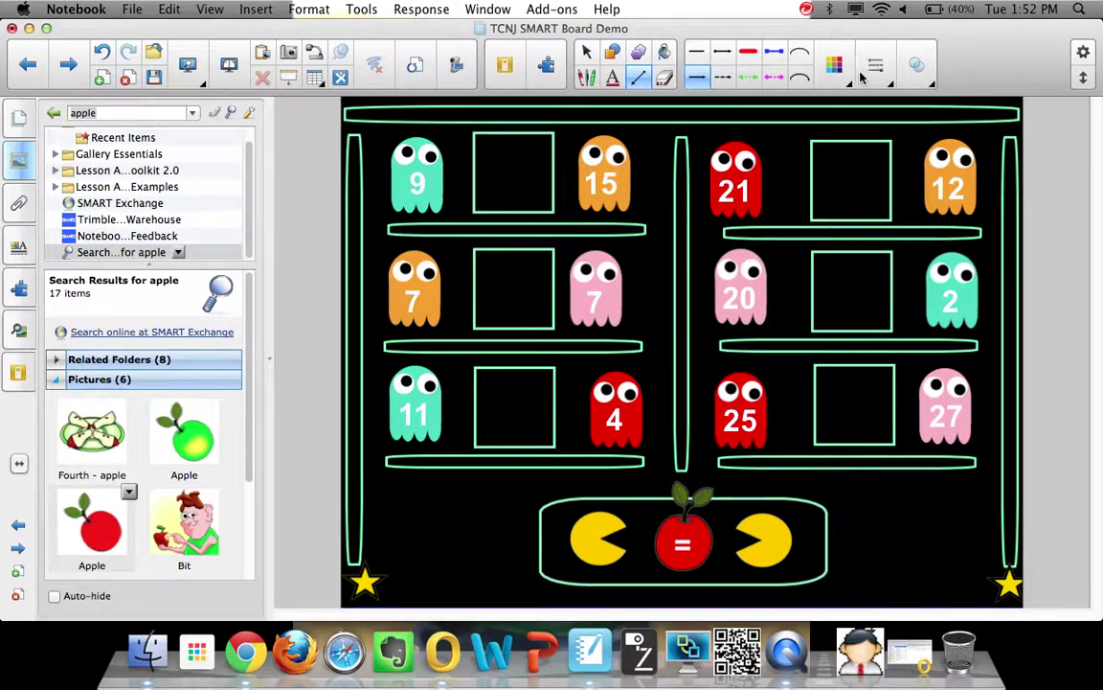
{"action": "left_click", "coordinate": [836, 65]}
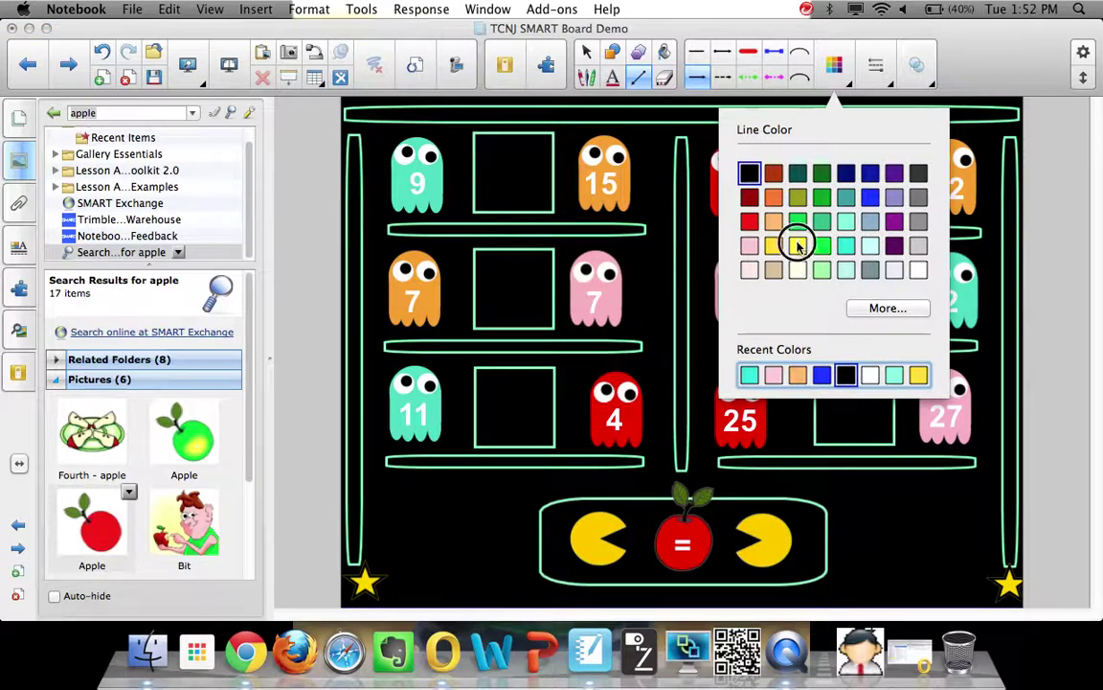
{"action": "left_click", "coordinate": [798, 245]}
{"action": "left_click", "coordinate": [879, 65]}
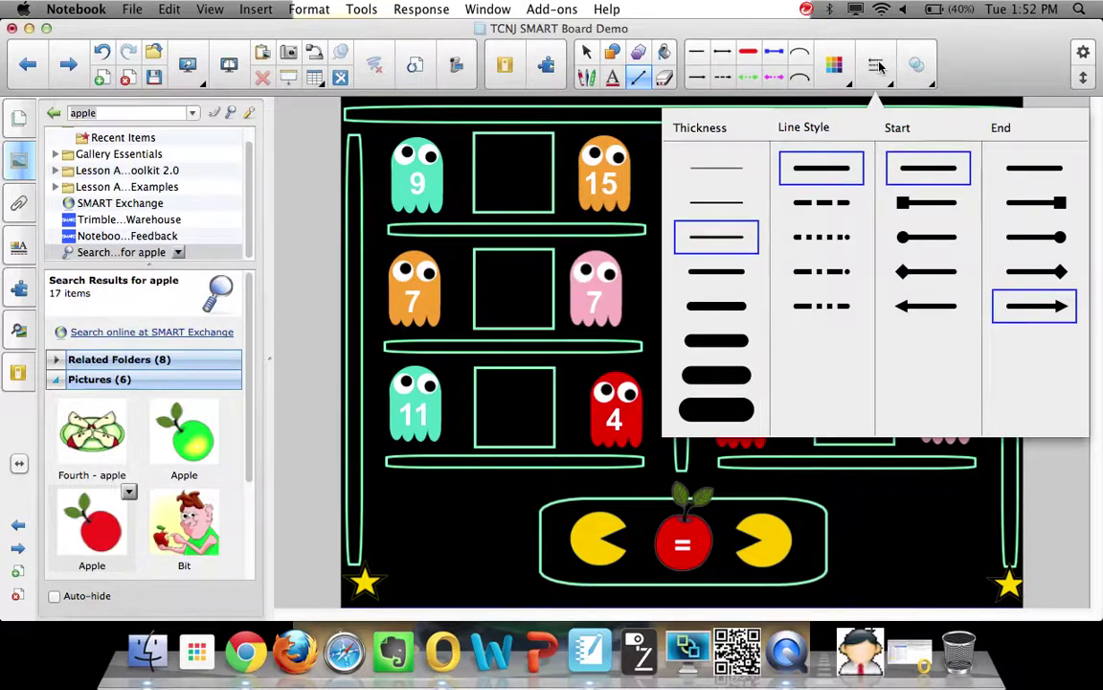
{"action": "left_click", "coordinate": [880, 68]}
{"action": "mouse_move", "coordinate": [986, 588]}
{"action": "left_mouse_down"}
{"action": "mouse_move", "coordinate": [697, 591]}
{"action": "mouse_move", "coordinate": [388, 556]}
{"action": "left_mouse_up"}
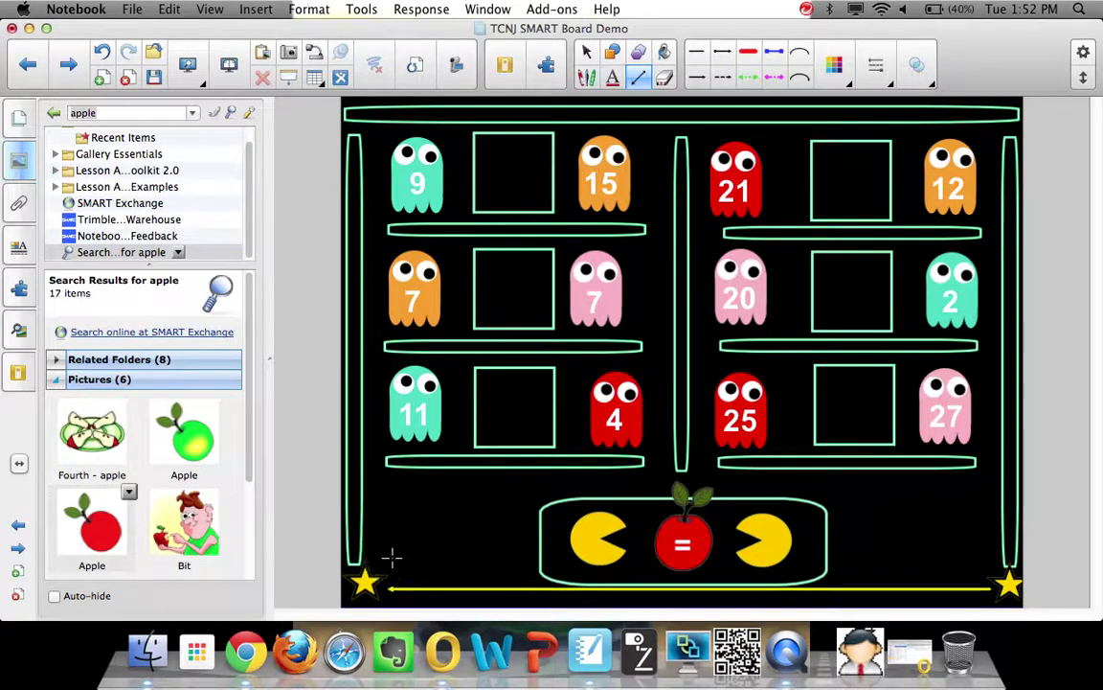
Step: Lock the yellow arrow between the two stars in place
{"action": "left_click", "coordinate": [587, 51]}
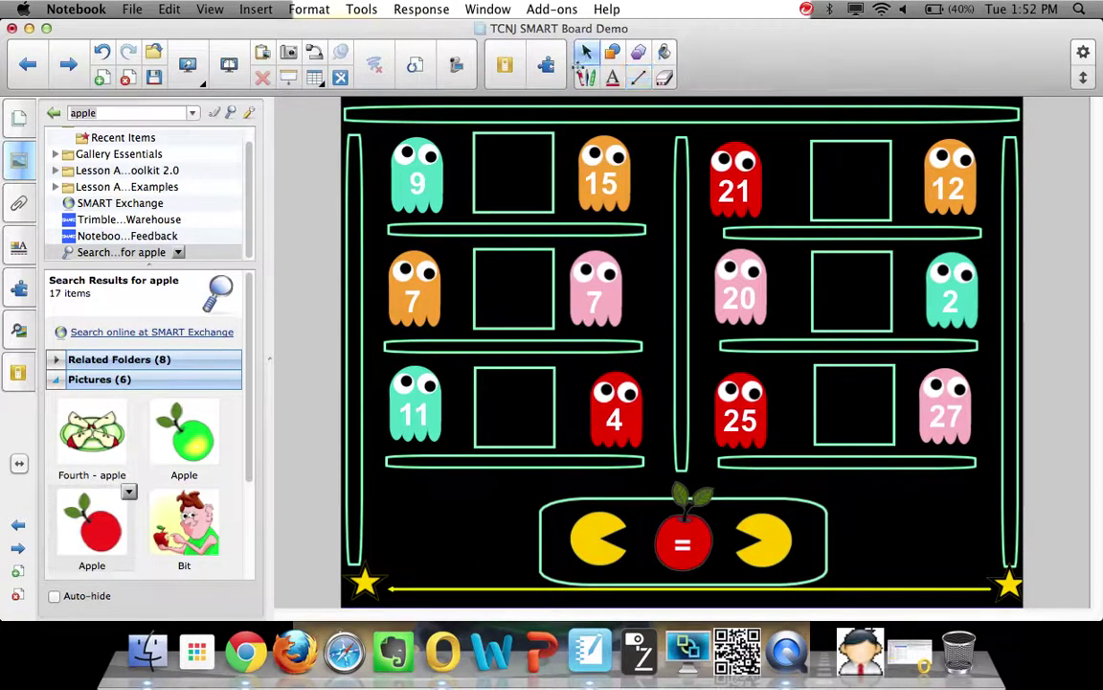
{"action": "left_click", "coordinate": [437, 585]}
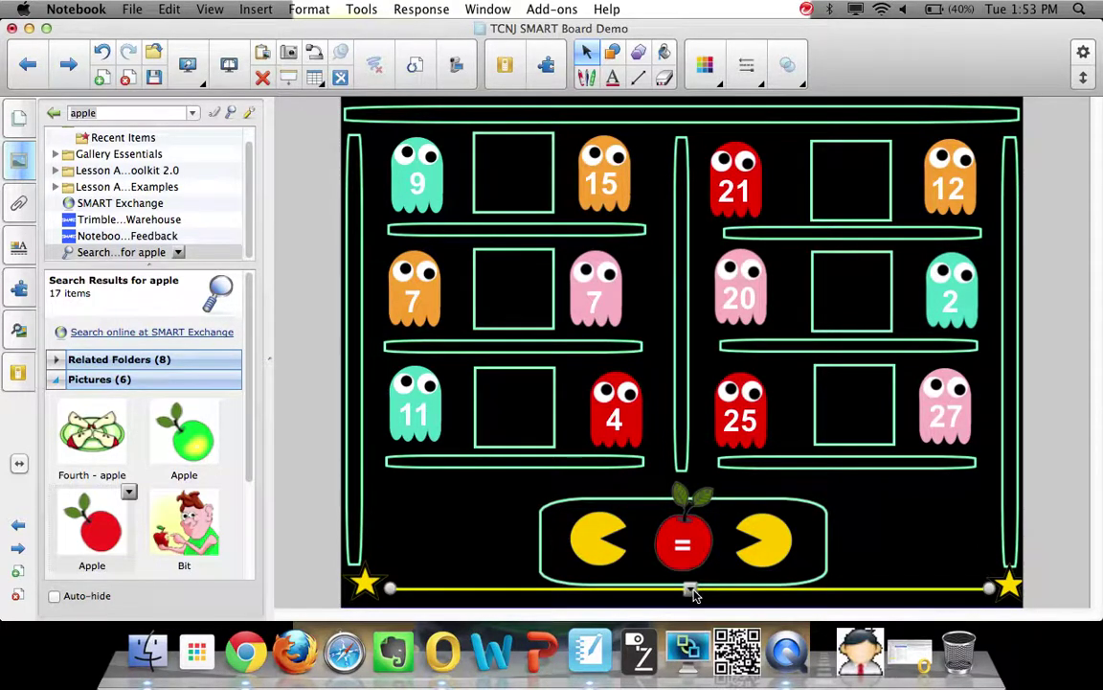
{"action": "left_click", "coordinate": [693, 590]}
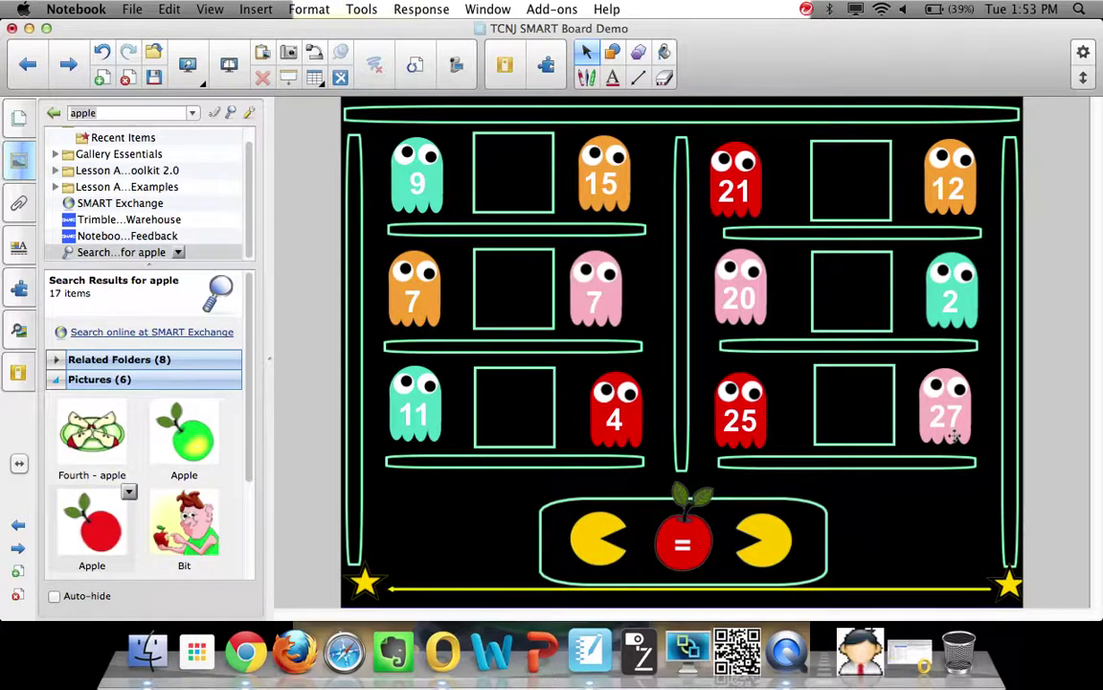
Step: Fill the left column's boxes, top to bottom, with left-facing Pac-Man, equals apple and right-facing Pac-Man, and slide the lower-right star onto the lower-left one
{"action": "left_click_drag", "start_coordinate": [586, 524], "coordinate": [518, 397]}
{"action": "left_click_drag", "start_coordinate": [675, 525], "coordinate": [498, 263]}
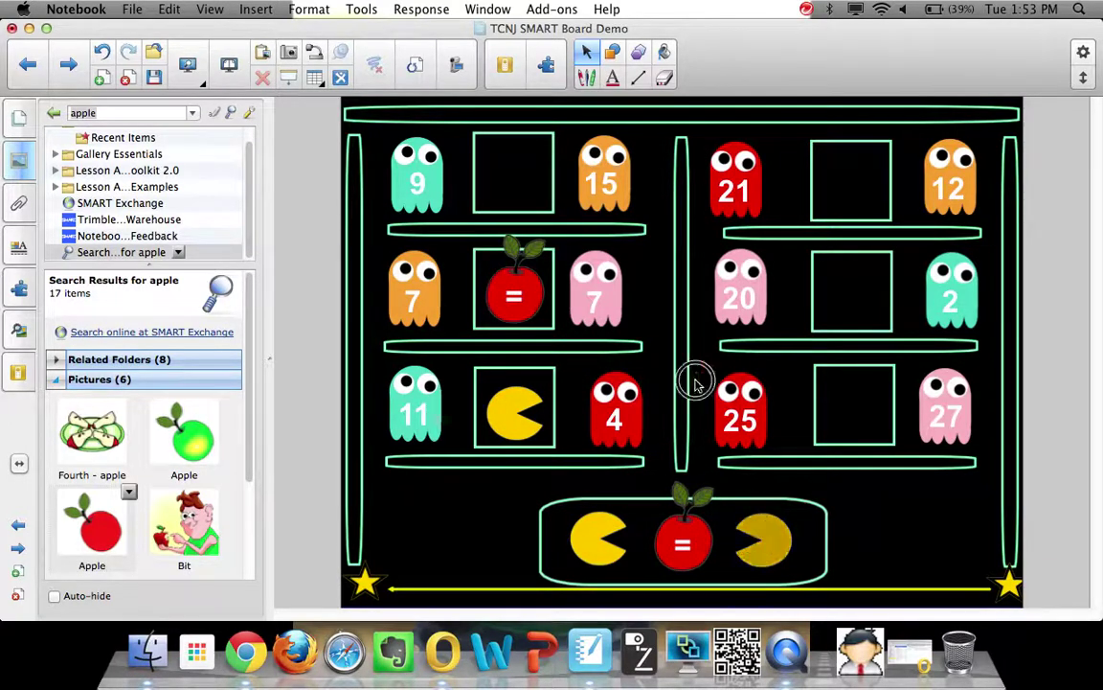
{"action": "left_click_drag", "start_coordinate": [594, 536], "coordinate": [500, 160]}
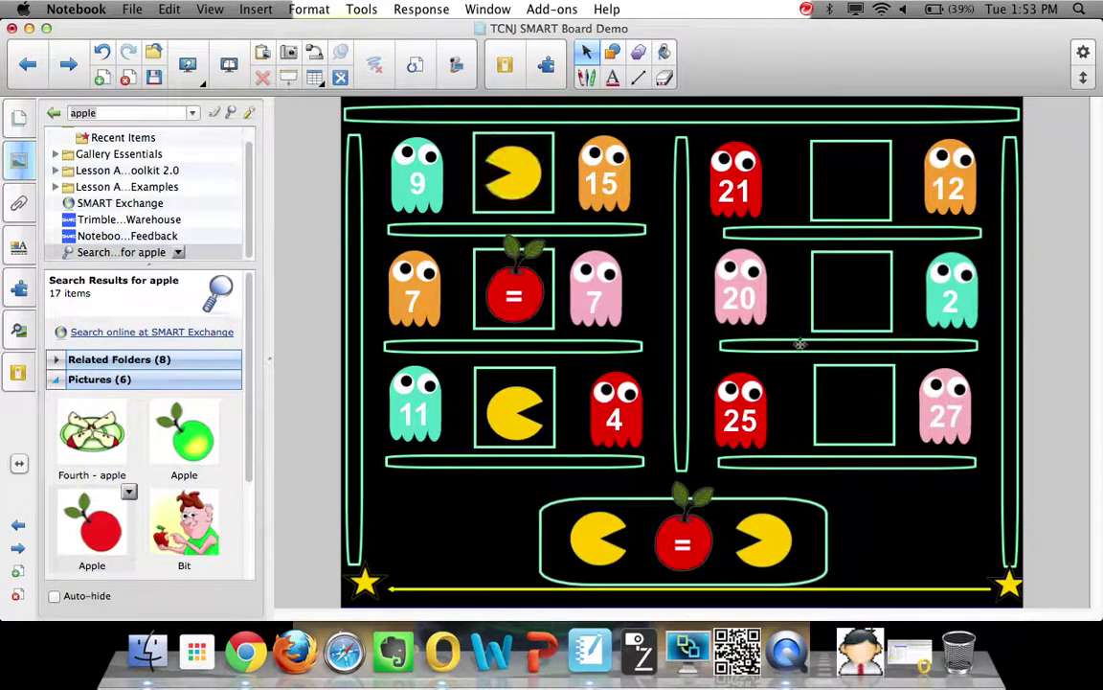
{"action": "left_click_drag", "start_coordinate": [1004, 578], "coordinate": [342, 580]}
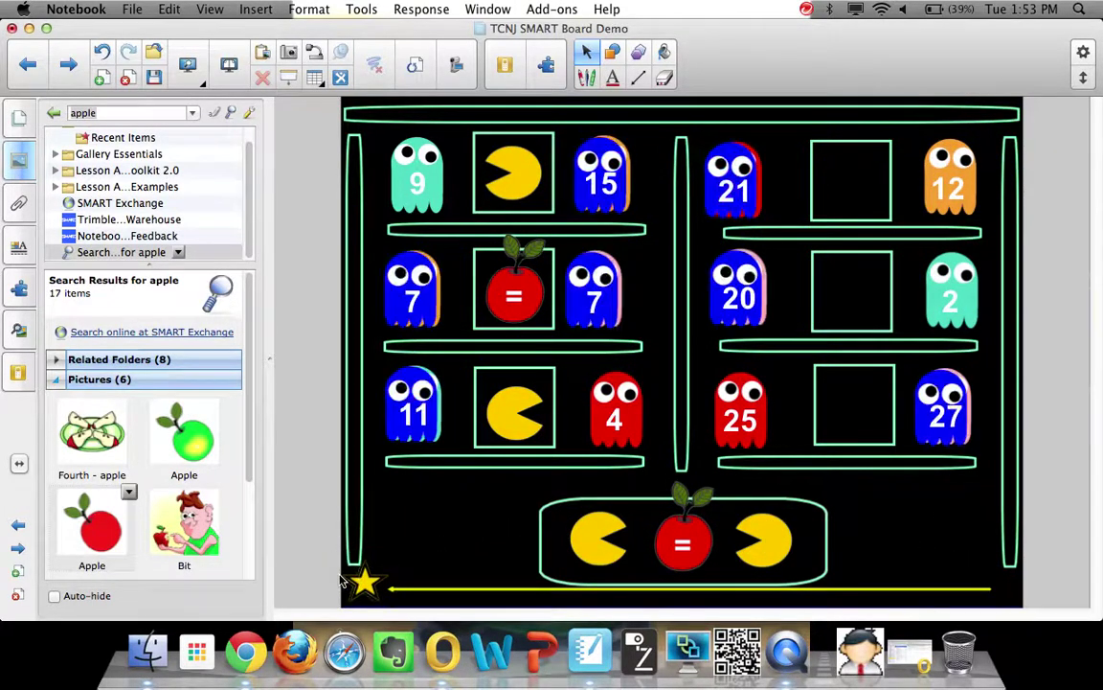